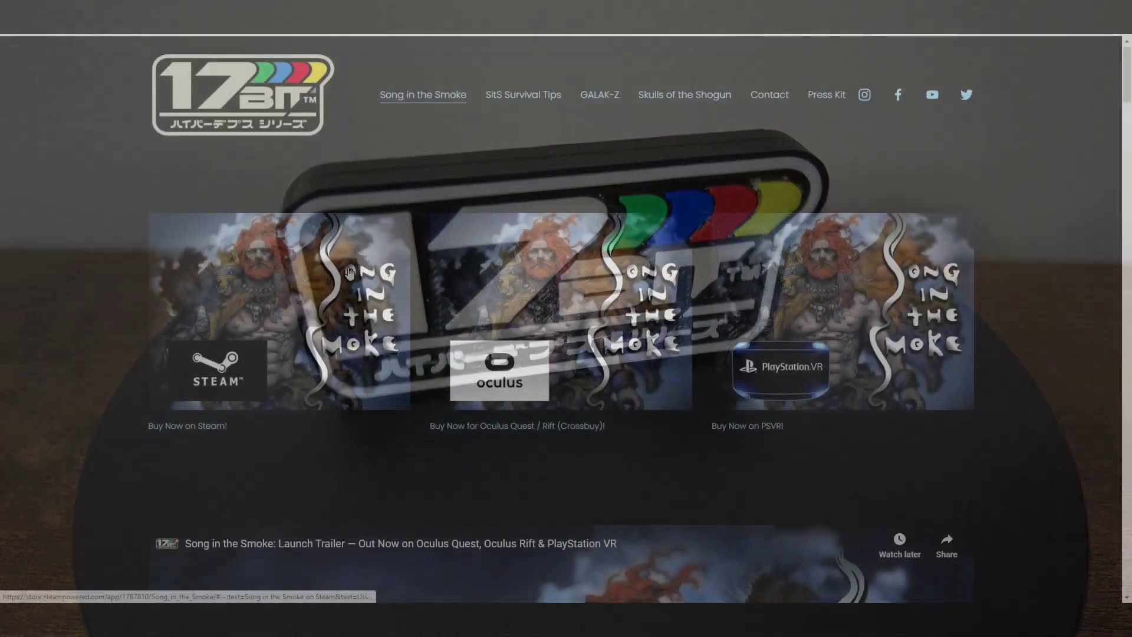
{"action": "scroll", "coordinate": [349, 272], "scroll_direction": "down", "scroll_amount": 4}
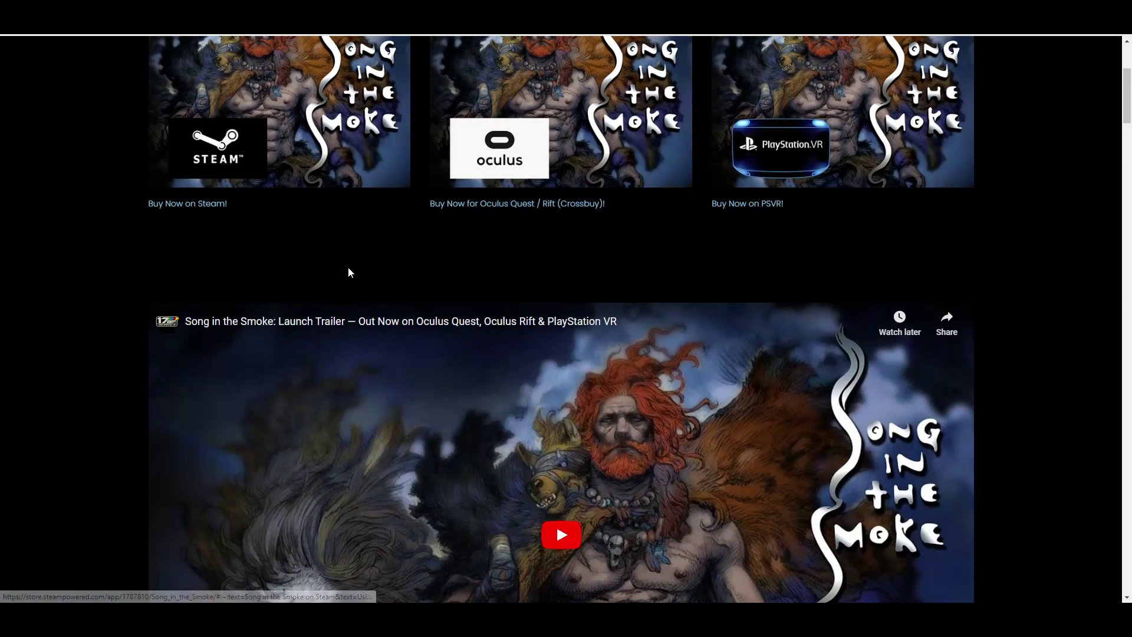
{"action": "scroll", "coordinate": [348, 273], "scroll_direction": "up", "scroll_amount": 4}
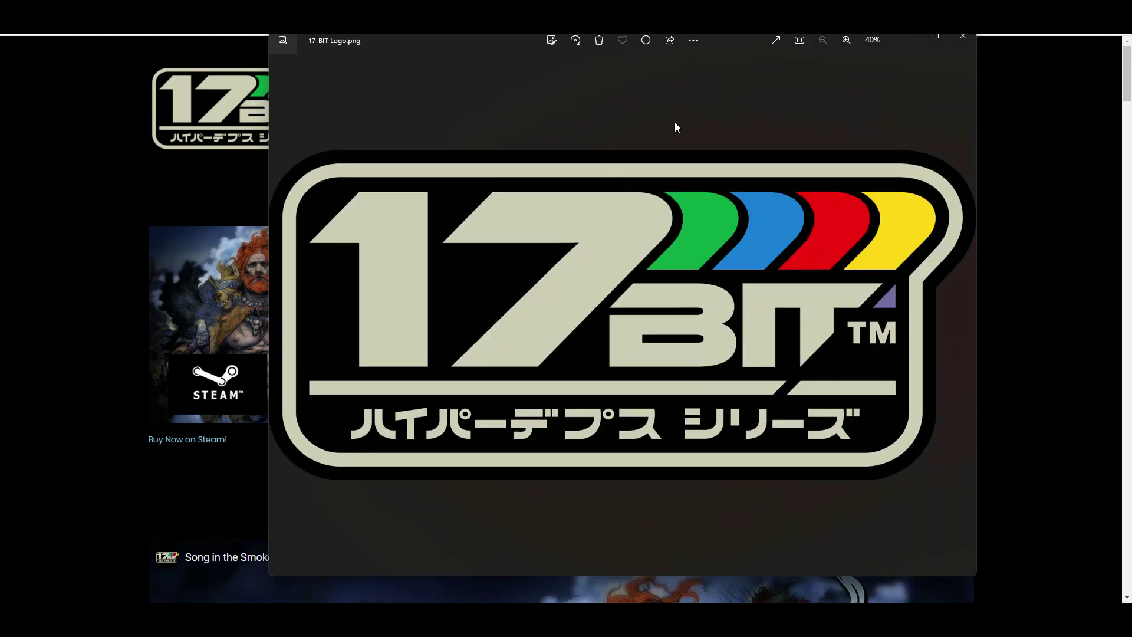
{"action": "left_click", "coordinate": [694, 41]}
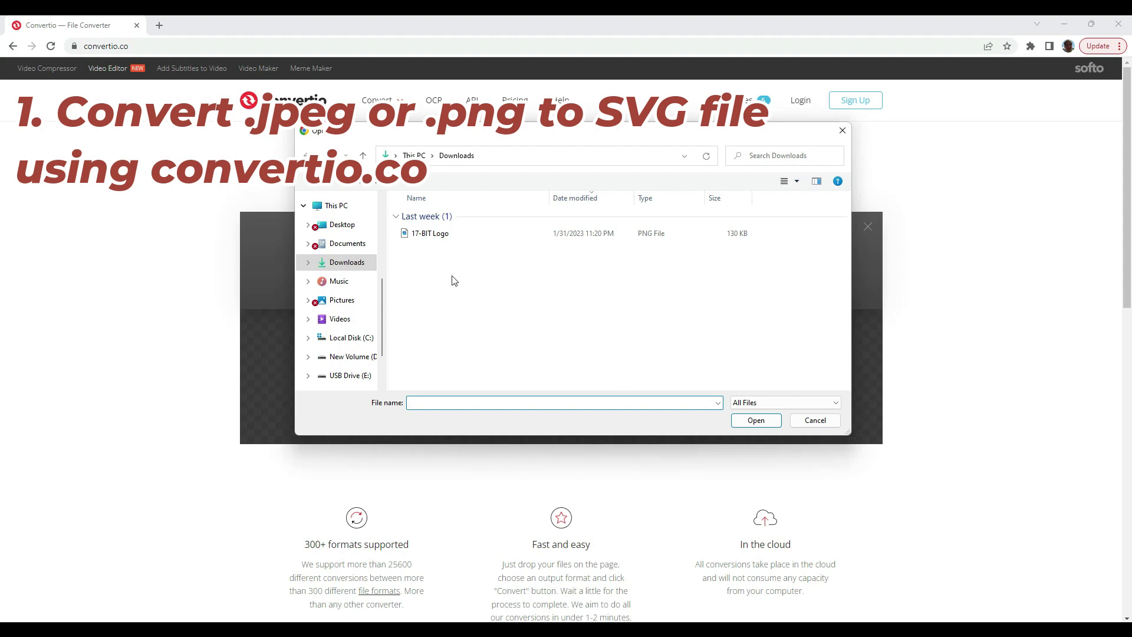
Upload 17-BIT Logo.png to Convertio, convert it to SVG, and download the converted file
{"action": "double_click", "coordinate": [443, 236]}
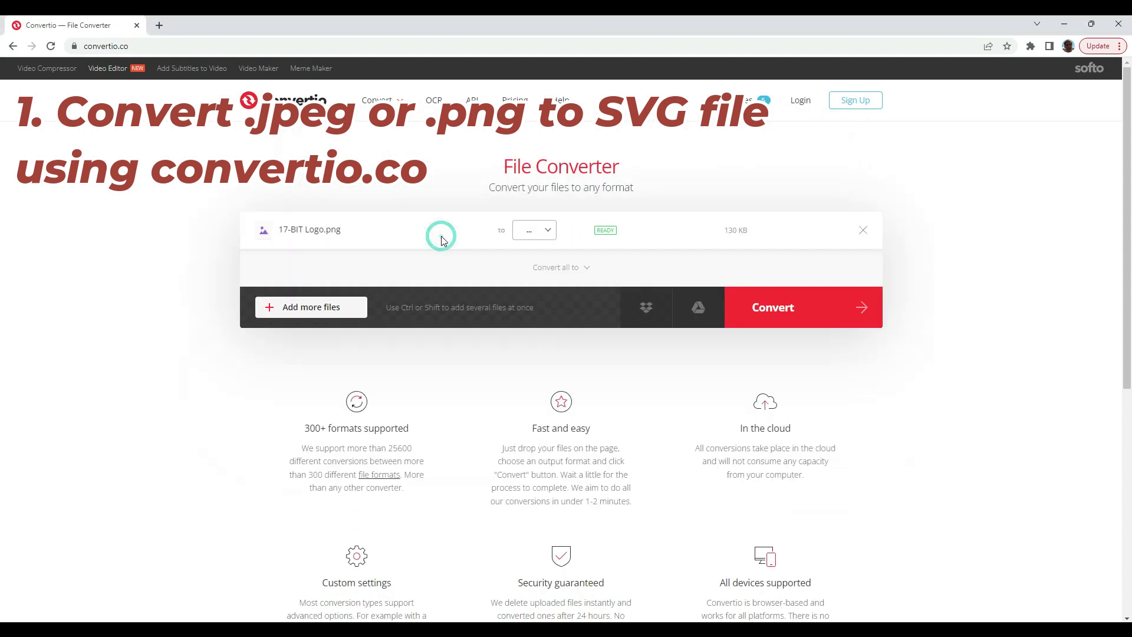
{"action": "left_click", "coordinate": [531, 232]}
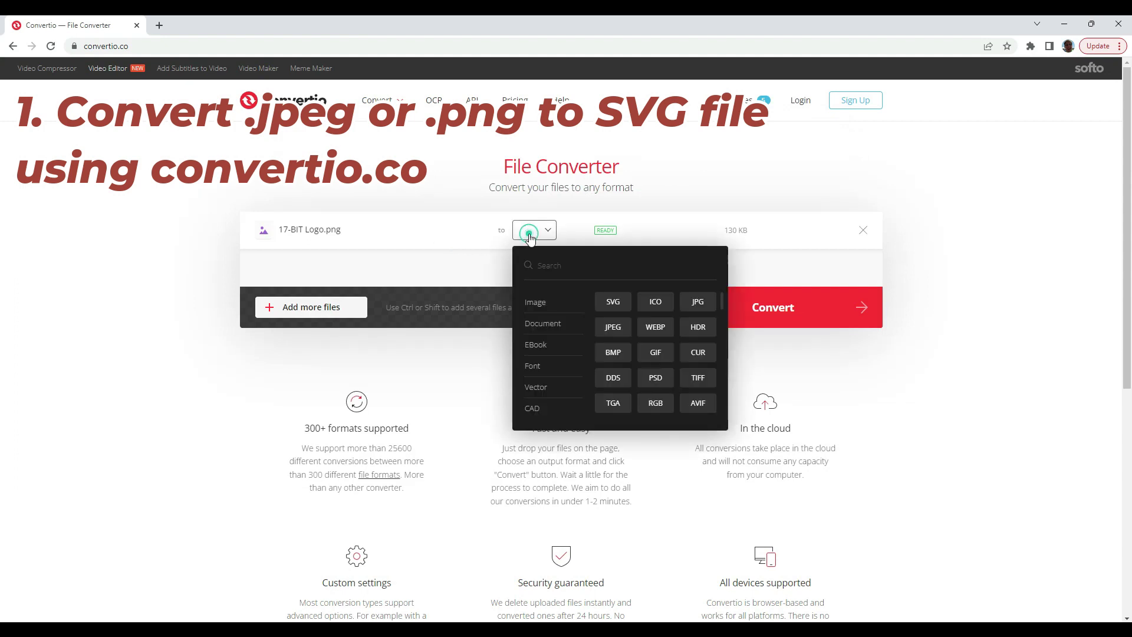
{"action": "left_click", "coordinate": [610, 302]}
{"action": "left_click", "coordinate": [755, 313]}
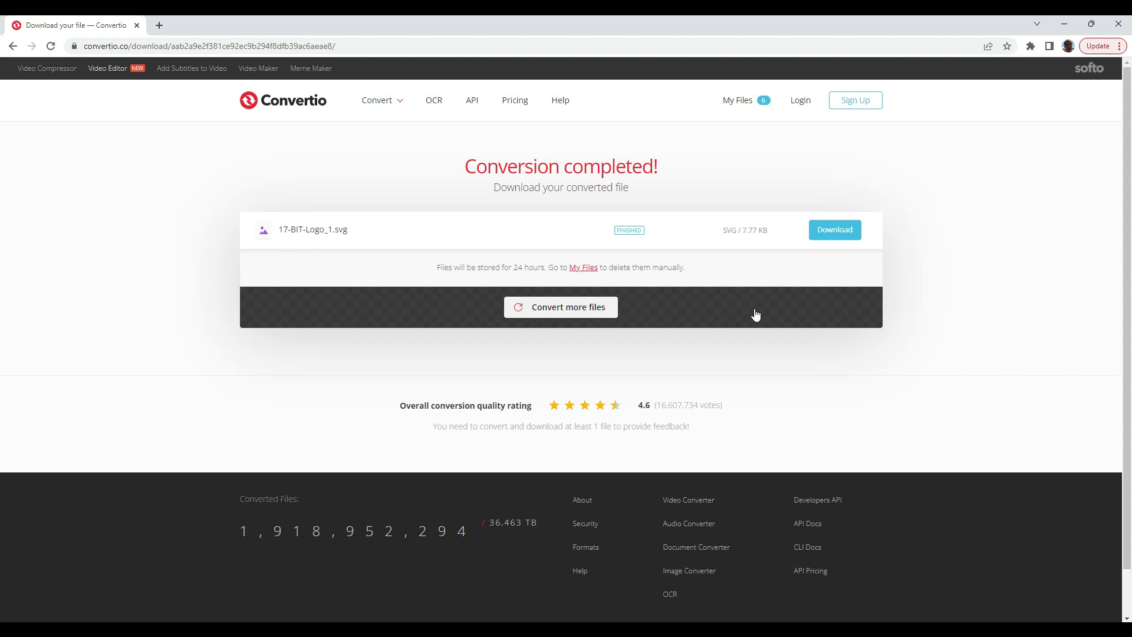
{"action": "left_click", "coordinate": [824, 230]}
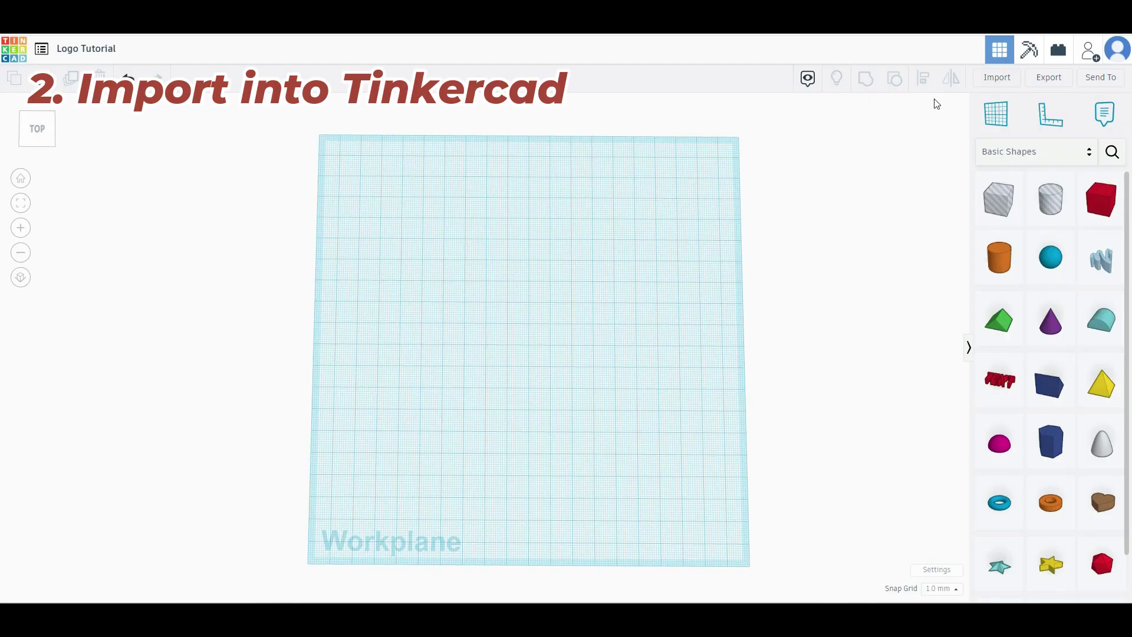
Switch to Tinkercad and import unnamed.svg at 100% scale, centered on the artboard
{"action": "left_click", "coordinate": [986, 78]}
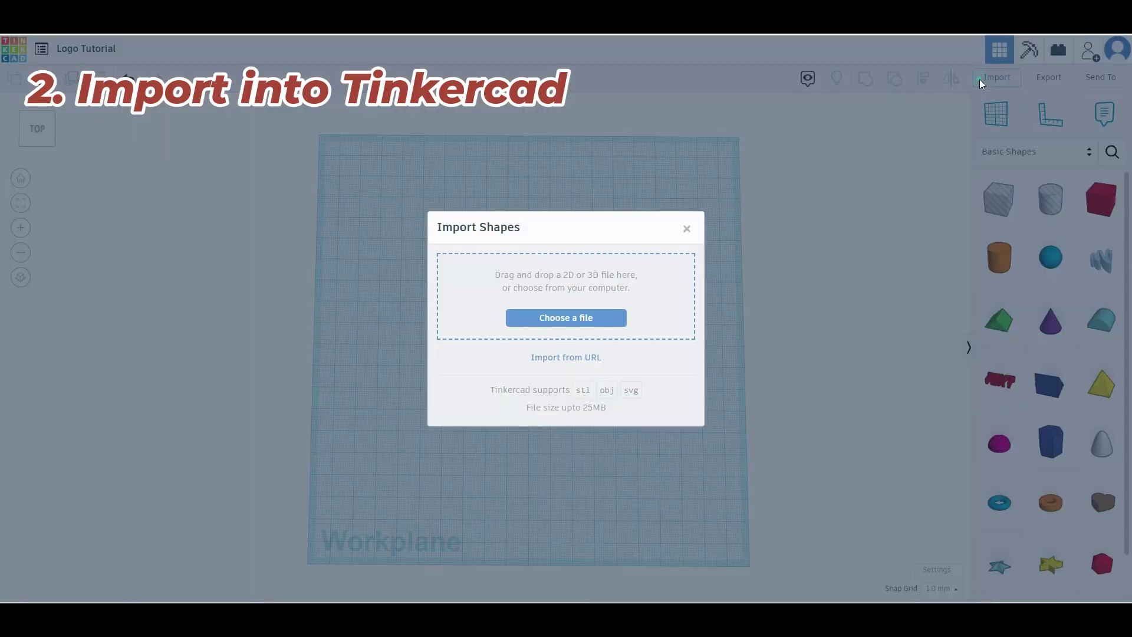
{"action": "left_click", "coordinate": [565, 318]}
{"action": "double_click", "coordinate": [427, 213]}
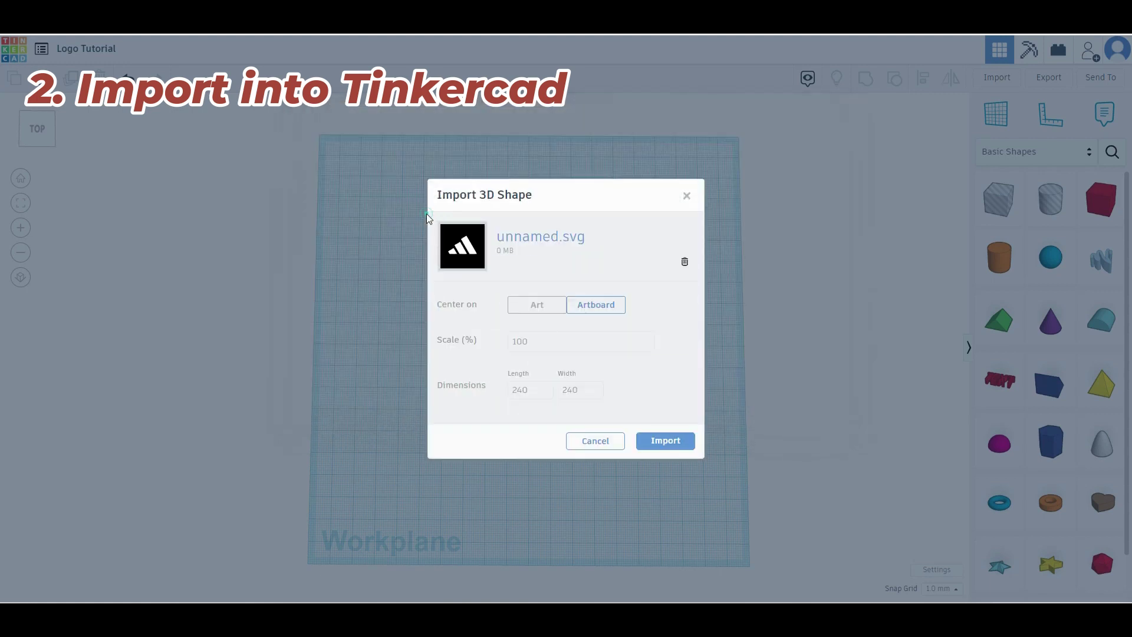
{"action": "left_click", "coordinate": [654, 442]}
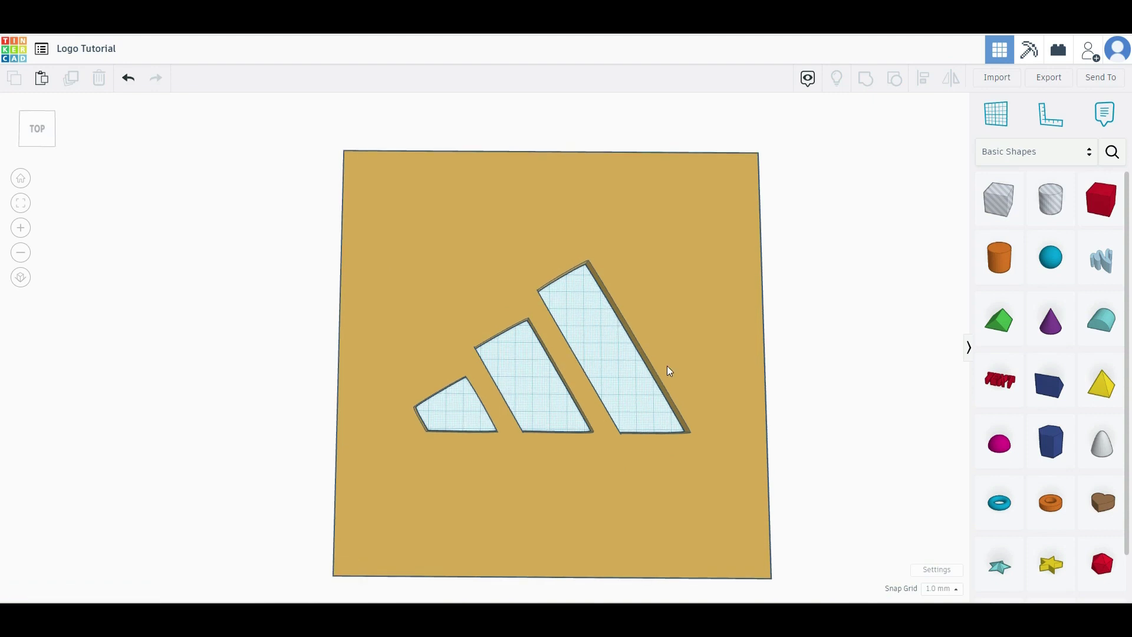
Turn the imported logo plate into a hole
{"action": "left_click", "coordinate": [693, 267]}
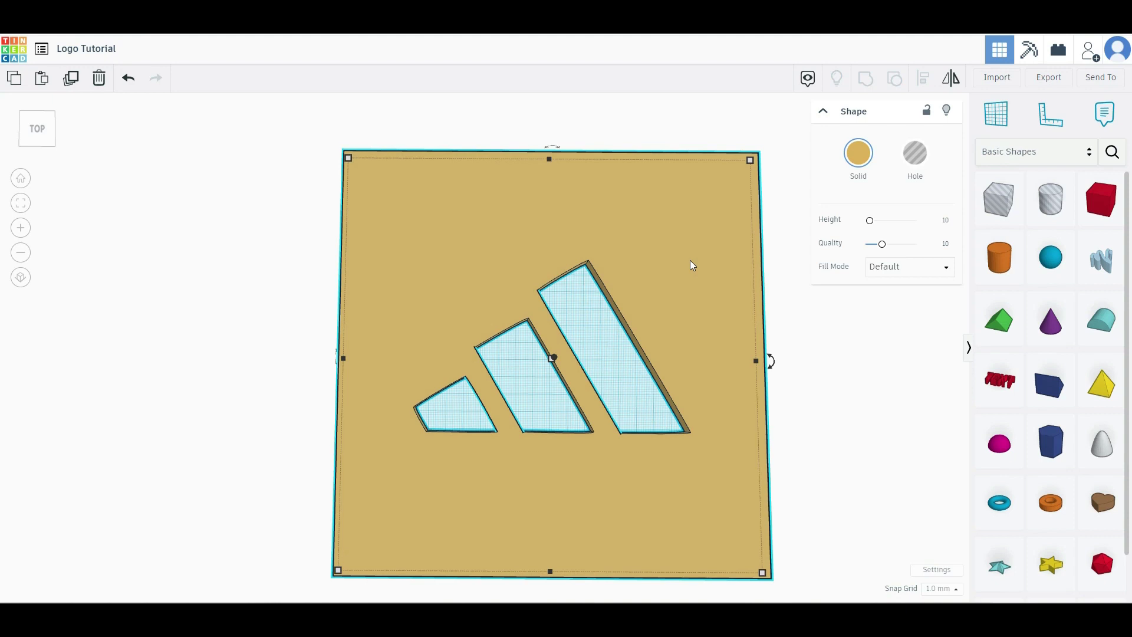
{"action": "left_click", "coordinate": [916, 155]}
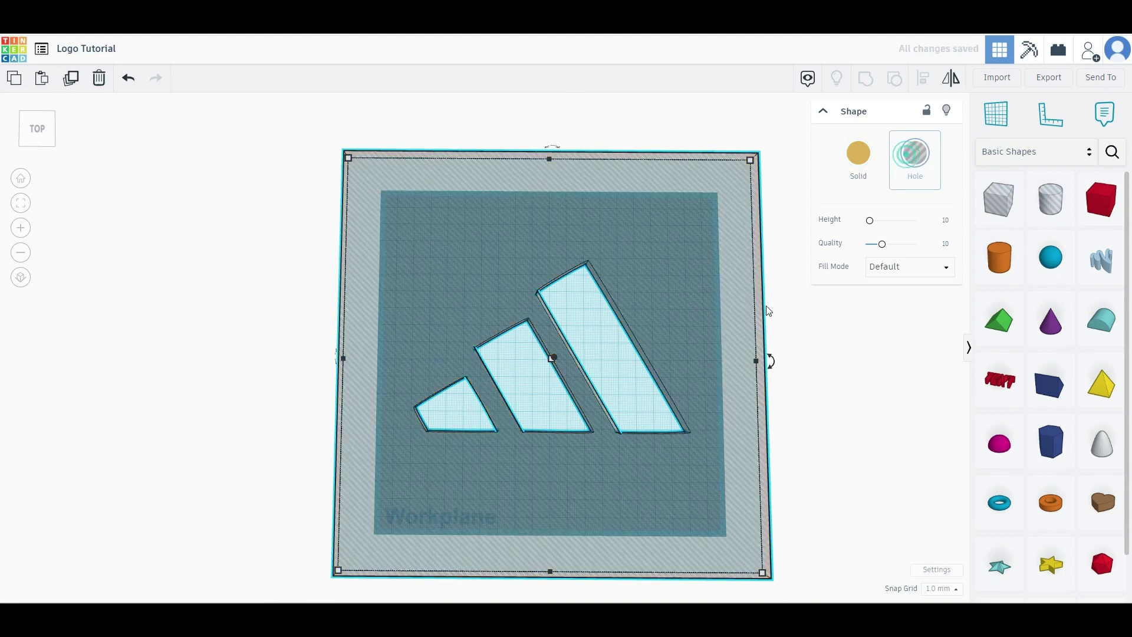
{"action": "left_click", "coordinate": [814, 363]}
Add a solid red box and stretch it until it covers all three logo openings
{"action": "left_click_drag", "start_coordinate": [1101, 200], "coordinate": [757, 235]}
{"action": "left_click_drag", "start_coordinate": [565, 250], "coordinate": [561, 499]}
{"action": "right_click_drag", "start_coordinate": [560, 499], "coordinate": [622, 440]}
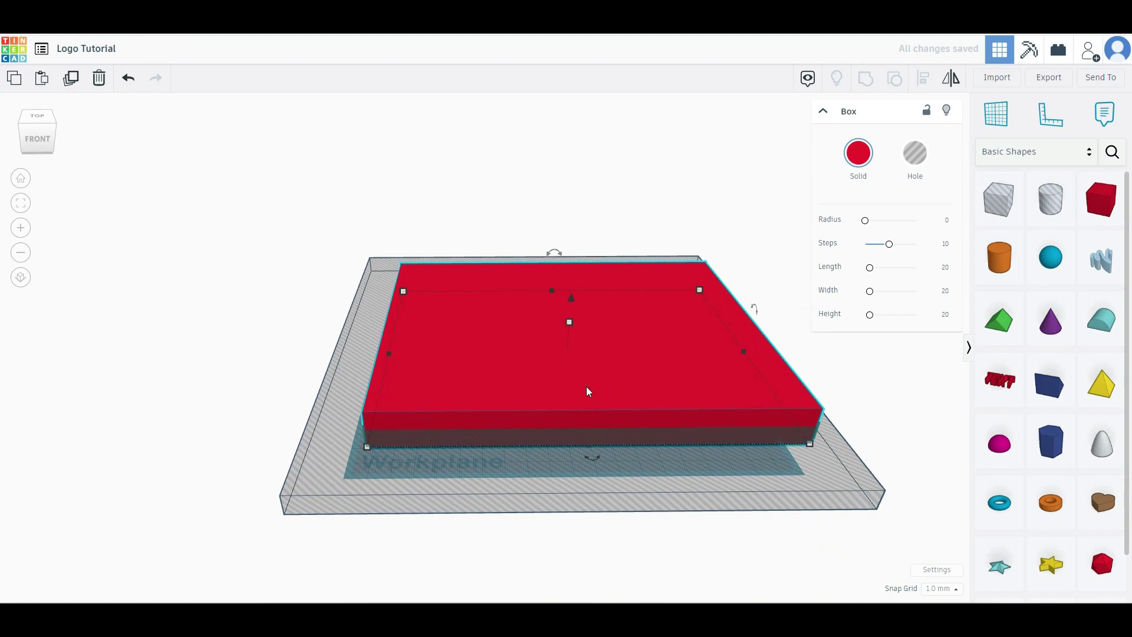
Stretch the hole plate to about 27 mm tall and group it with the box, leaving only the solid logo bars
{"action": "left_click", "coordinate": [560, 485]}
{"action": "left_click_drag", "start_coordinate": [555, 341], "coordinate": [554, 312]}
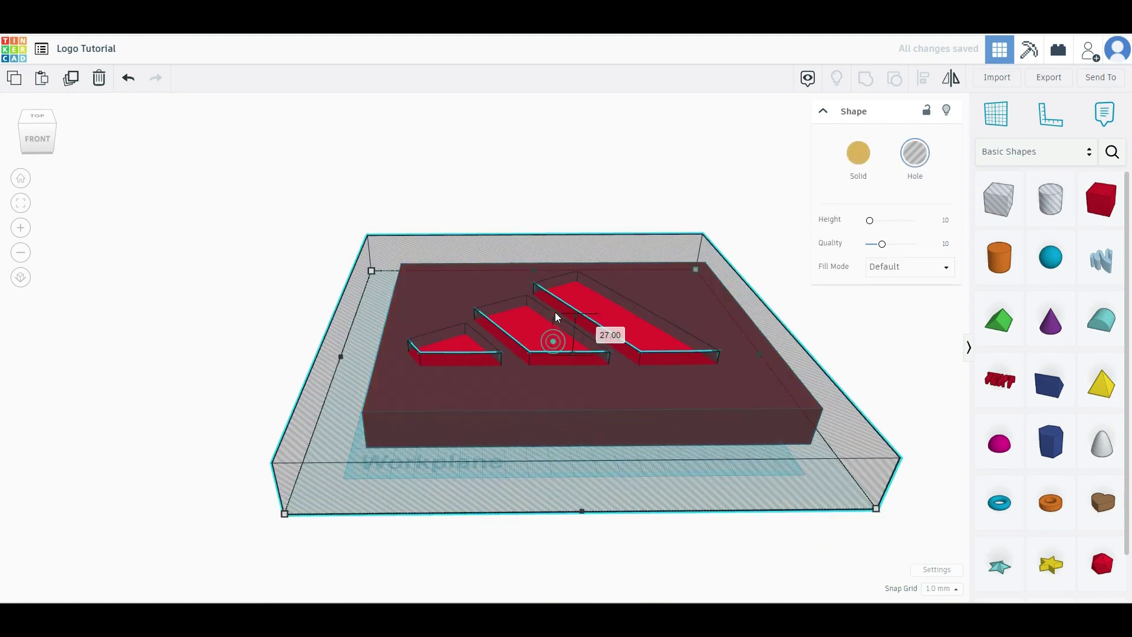
{"action": "right_click_drag", "start_coordinate": [658, 343], "coordinate": [859, 351]}
{"action": "left_click_drag", "start_coordinate": [862, 336], "coordinate": [761, 354]}
{"action": "left_click", "coordinate": [865, 78]}
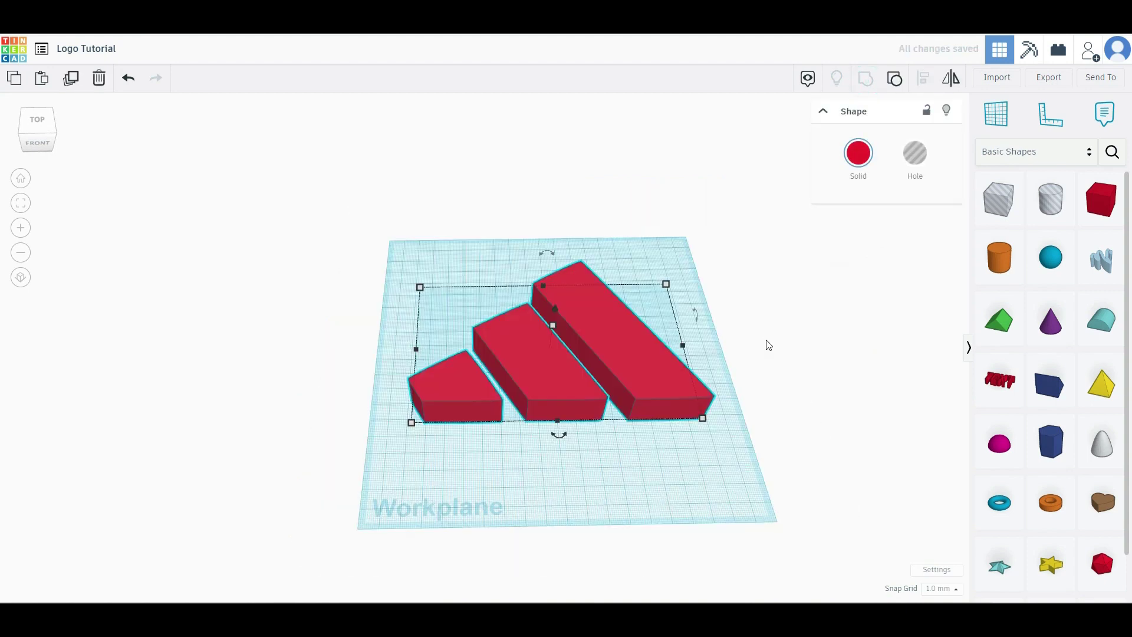
{"action": "right_click_drag", "start_coordinate": [766, 341], "coordinate": [753, 415]}
{"action": "left_click", "coordinate": [752, 412]}
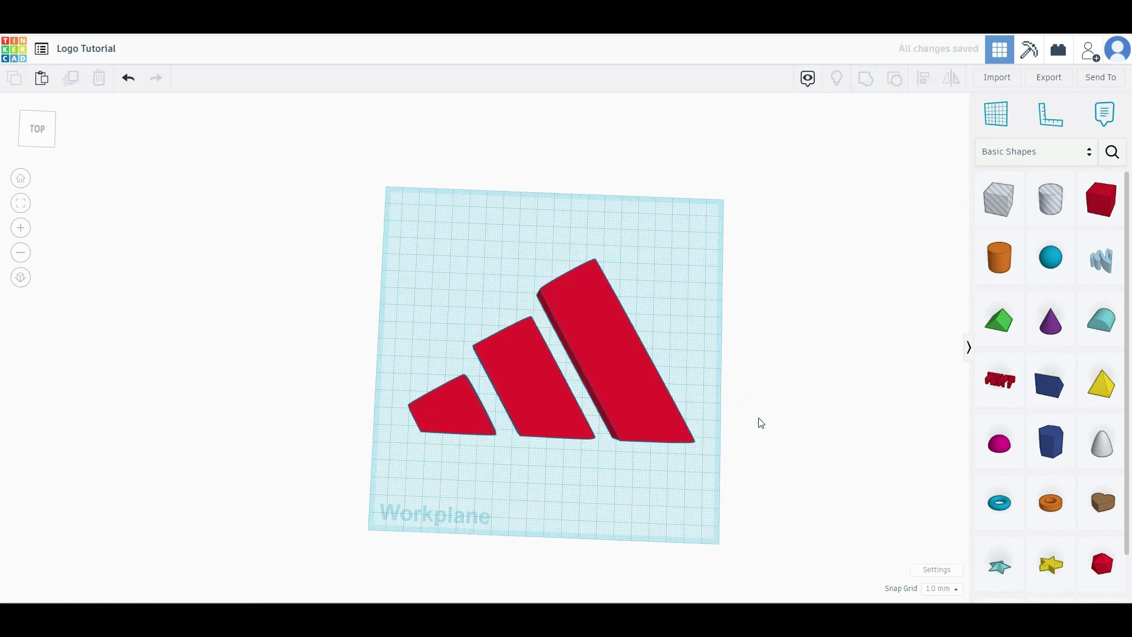
Import unnamed.svg again to place the background plate around the red logo bars
{"action": "left_click", "coordinate": [997, 77]}
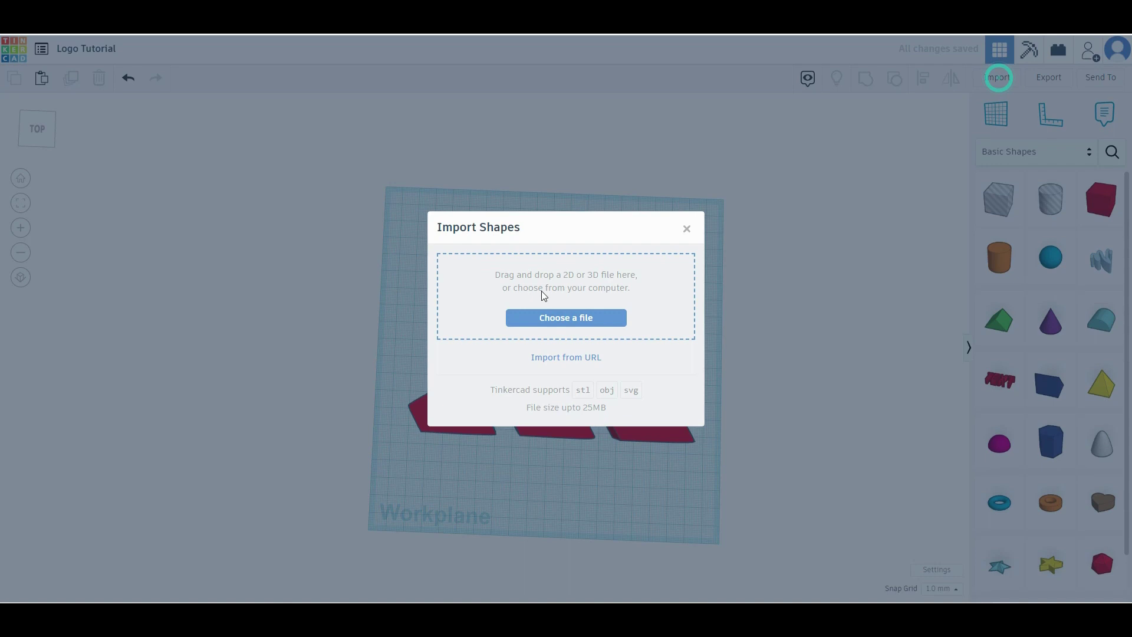
{"action": "left_click", "coordinate": [557, 319]}
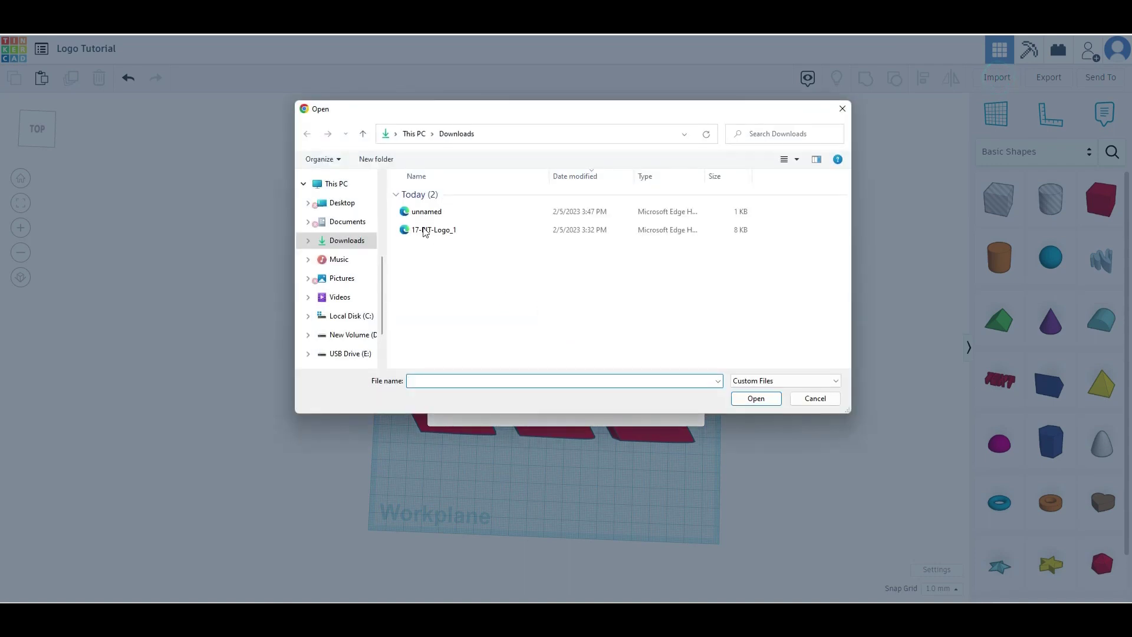
{"action": "double_click", "coordinate": [422, 213]}
{"action": "left_click", "coordinate": [654, 442]}
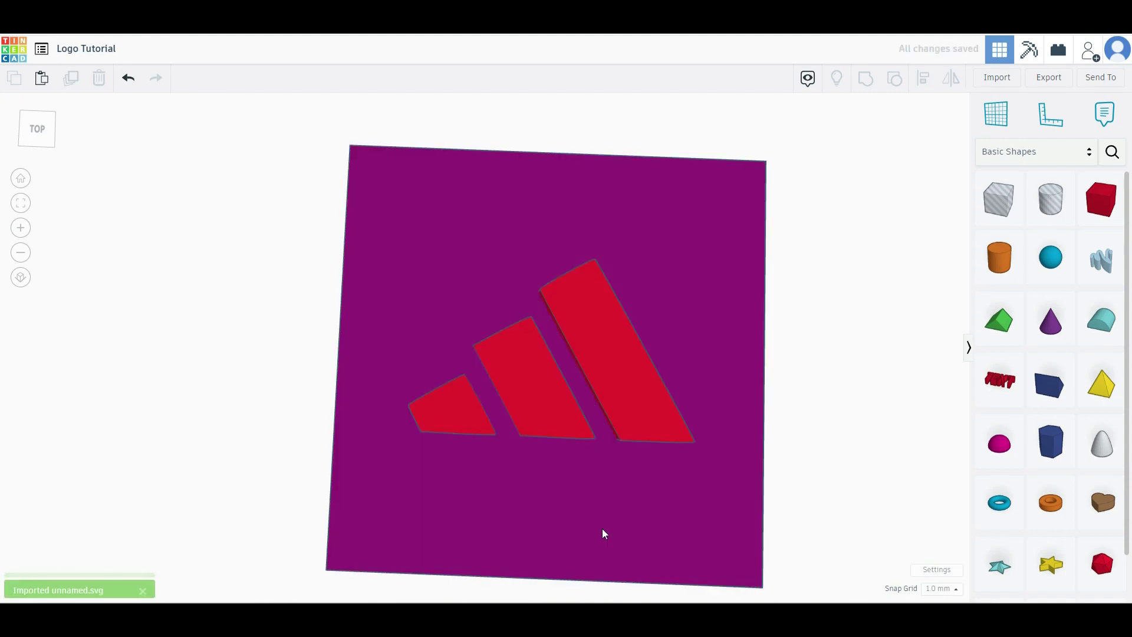
Change the color of the newly imported background plate to white
{"action": "left_click", "coordinate": [736, 470]}
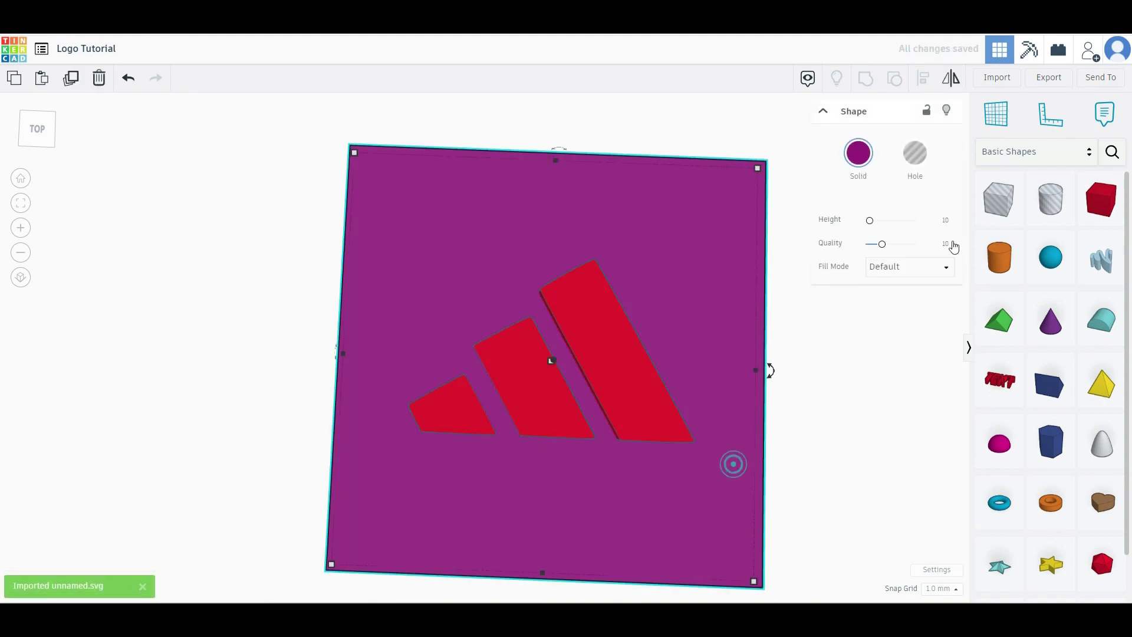
{"action": "left_click", "coordinate": [858, 154]}
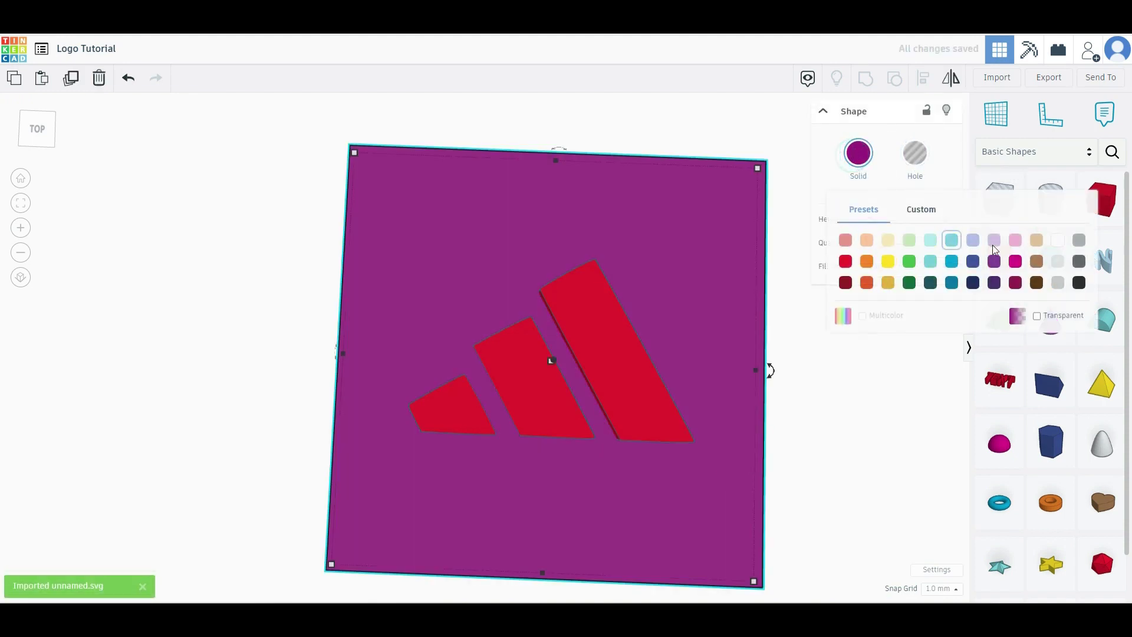
{"action": "left_click", "coordinate": [1058, 241]}
{"action": "left_click", "coordinate": [857, 387]}
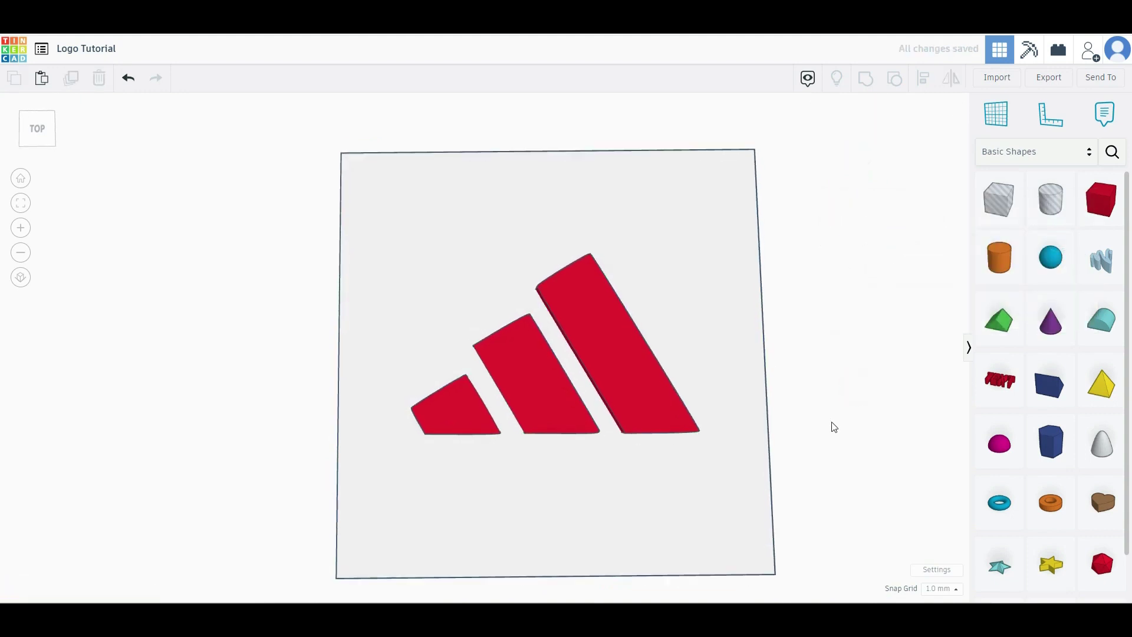
{"action": "right_click_drag", "start_coordinate": [828, 427], "coordinate": [834, 427]}
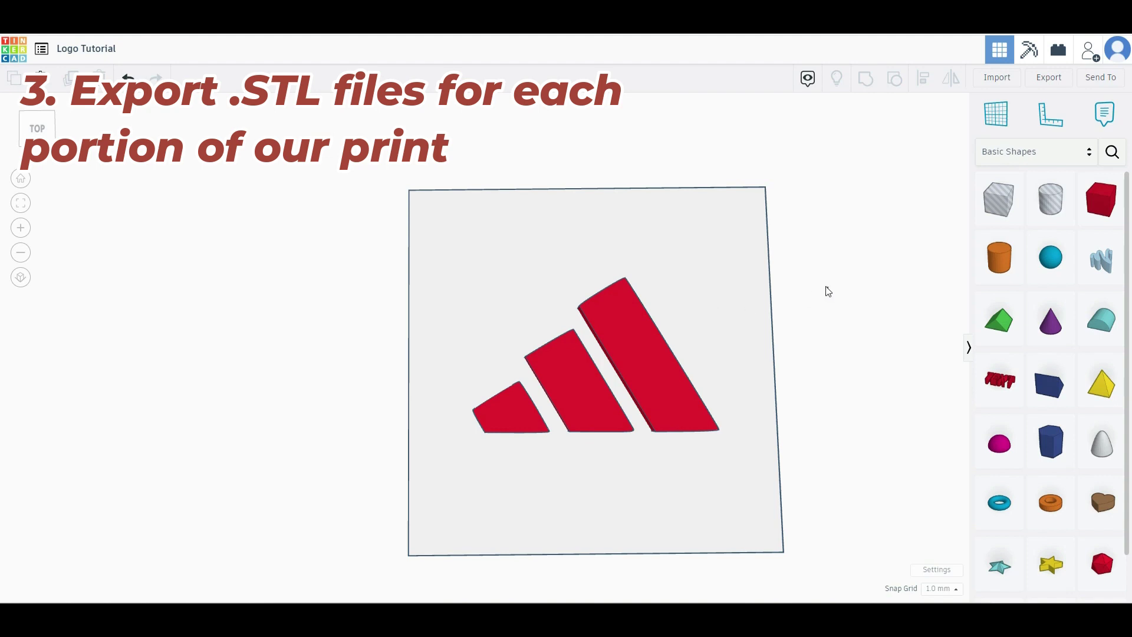
Export only the white background plate as an STL file
{"action": "left_click", "coordinate": [746, 281]}
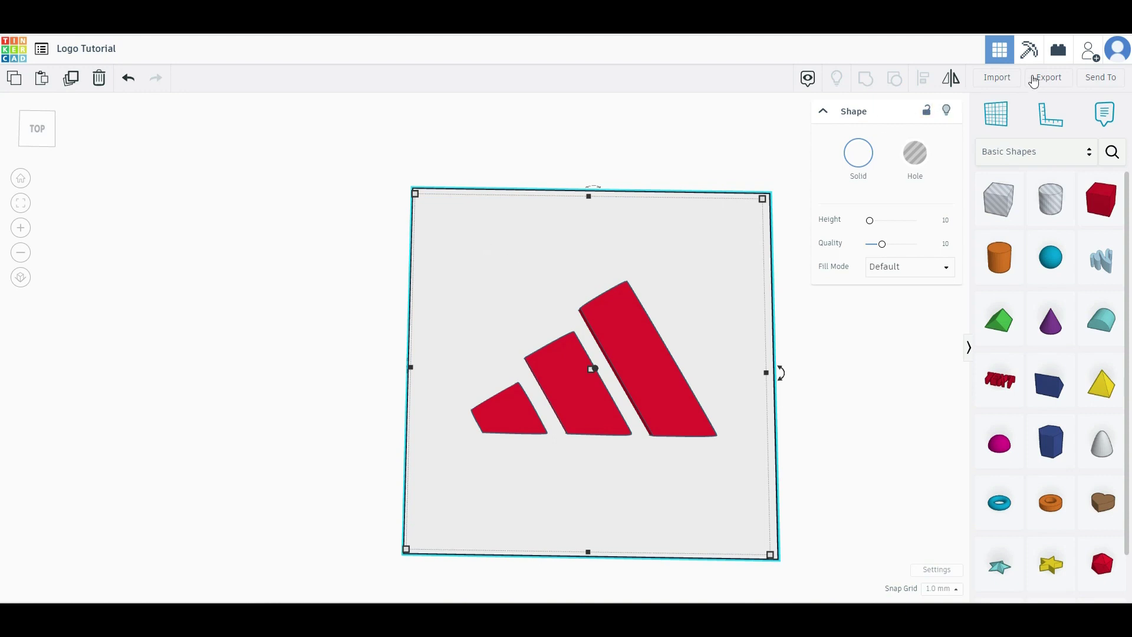
{"action": "left_click", "coordinate": [1045, 77]}
{"action": "left_click", "coordinate": [630, 304]}
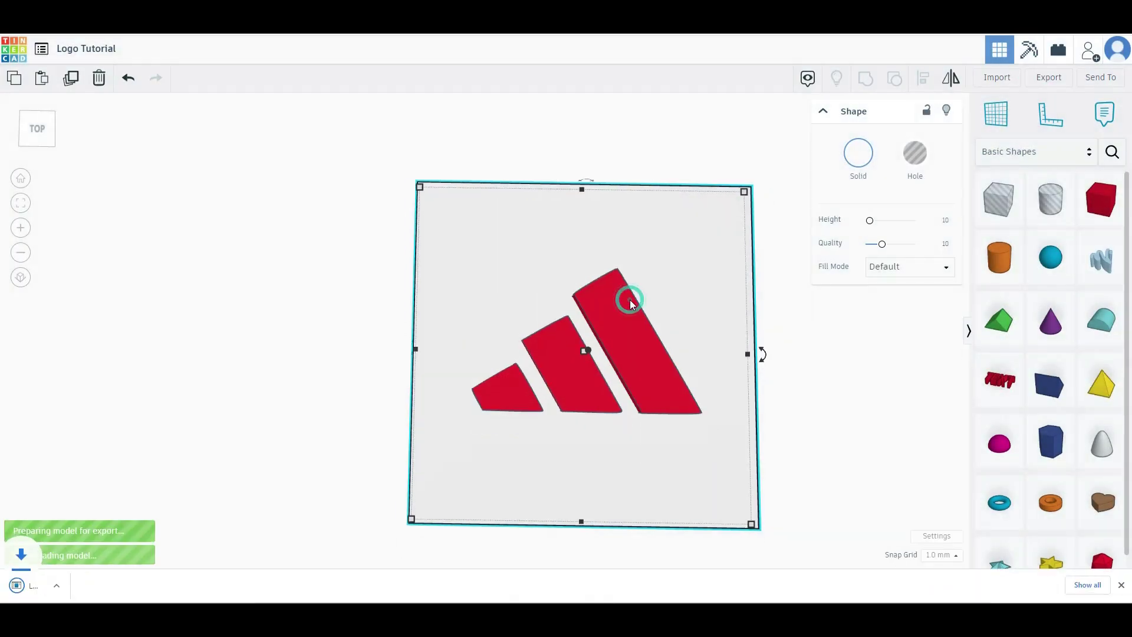
{"action": "left_click", "coordinate": [840, 351]}
Export only the red logo bars as a separate STL file
{"action": "left_click", "coordinate": [631, 341]}
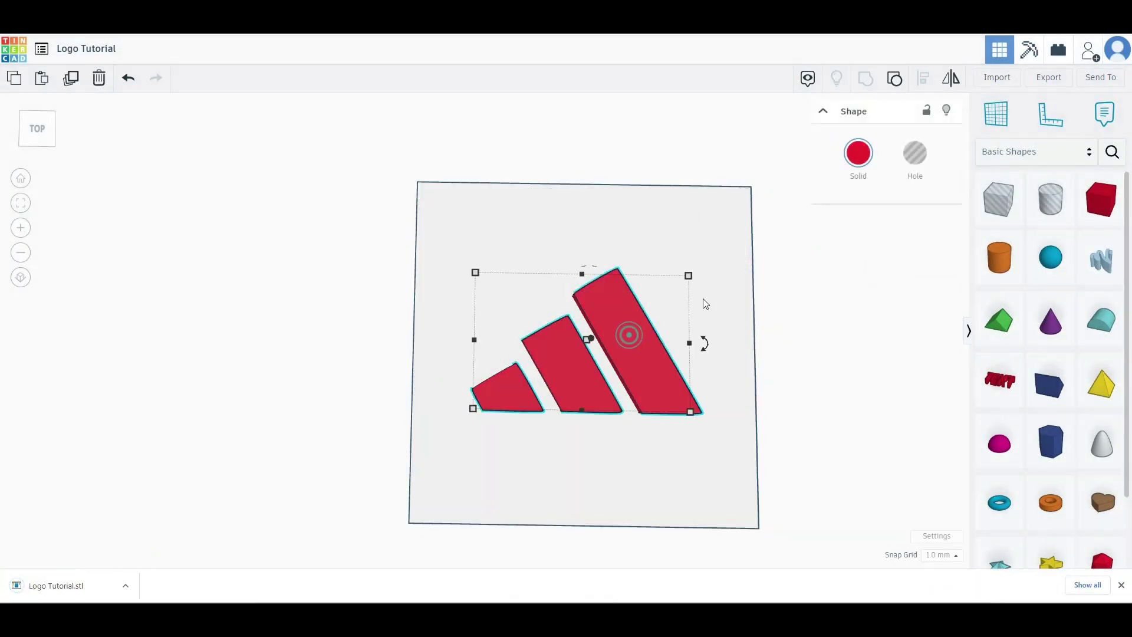
{"action": "left_click", "coordinate": [1055, 77]}
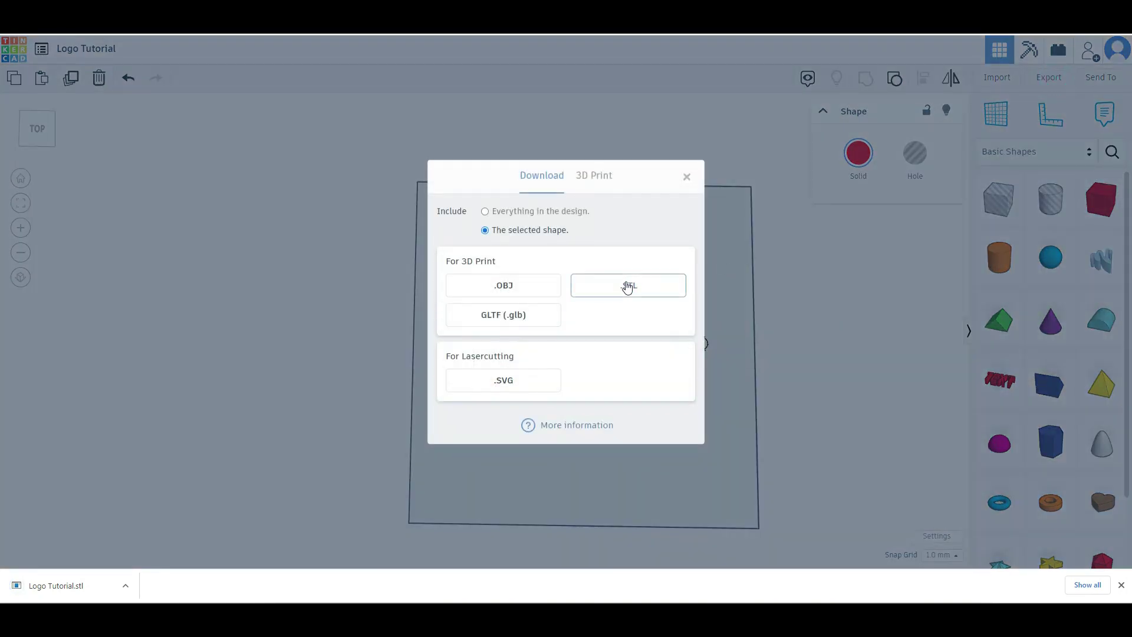
{"action": "left_click", "coordinate": [628, 286]}
{"action": "left_click", "coordinate": [846, 287]}
{"action": "scroll", "coordinate": [702, 374], "scroll_direction": "up", "scroll_amount": 5}
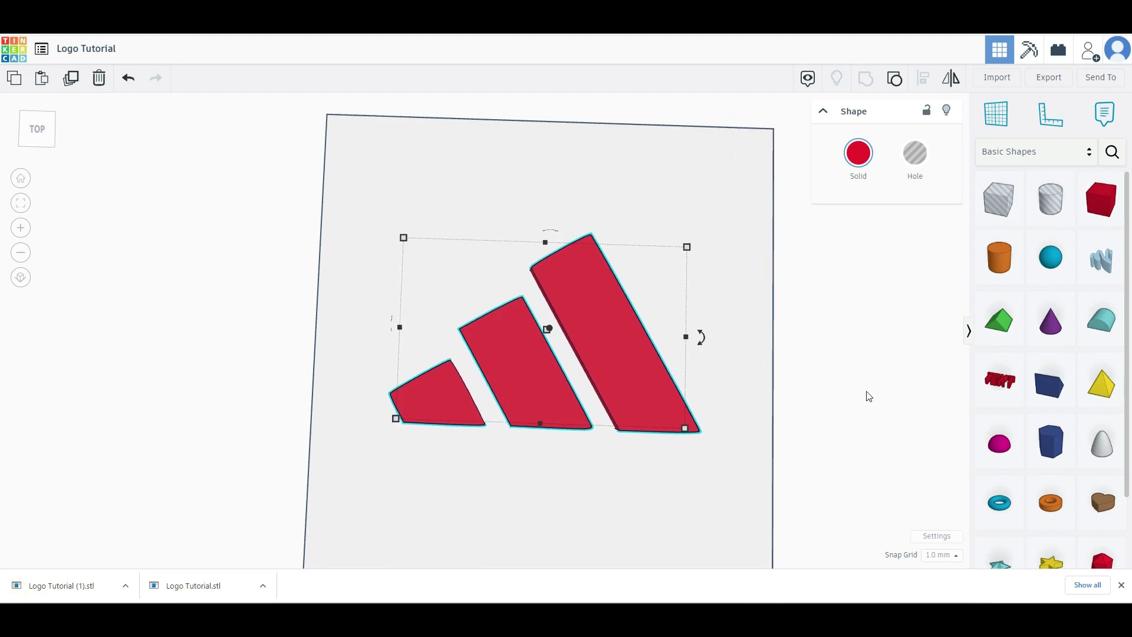
{"action": "right_click_drag", "start_coordinate": [869, 396], "coordinate": [877, 396]}
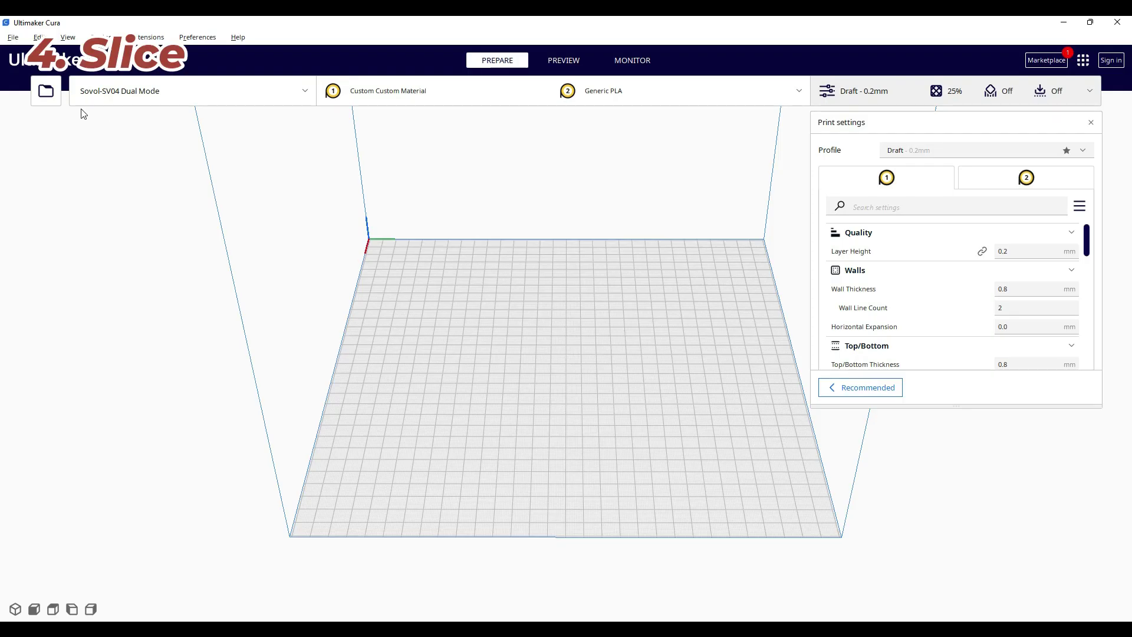
Switch to Ultimaker Cura and open both Logo Tutorial.stl and Logo Tutorial (1).stl
{"action": "left_click", "coordinate": [46, 90]}
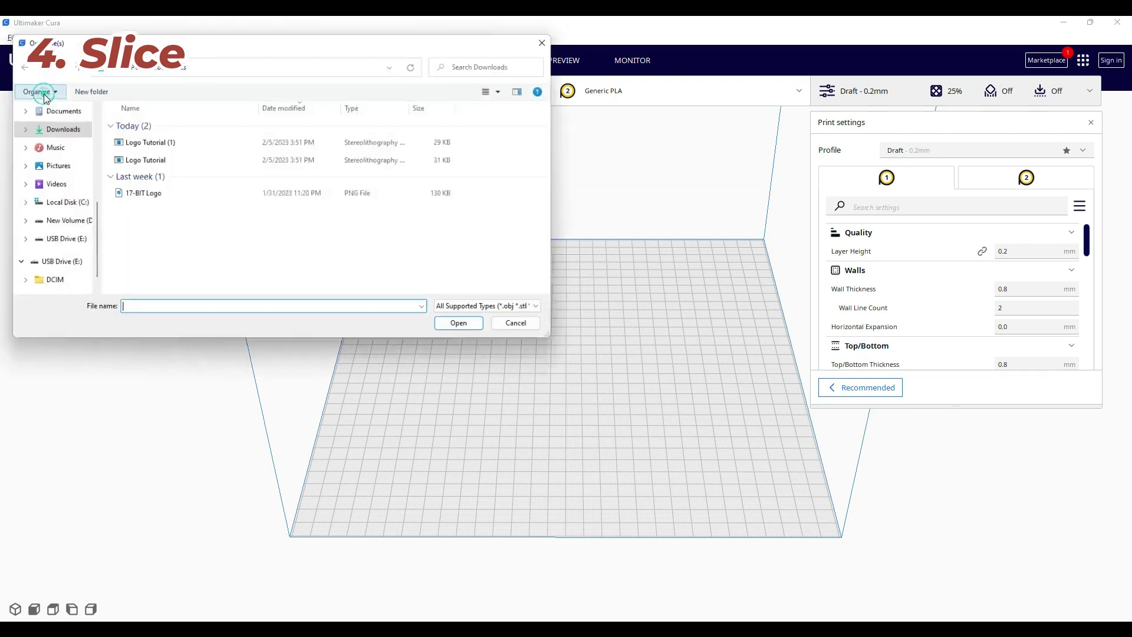
{"action": "double_click", "coordinate": [140, 161]}
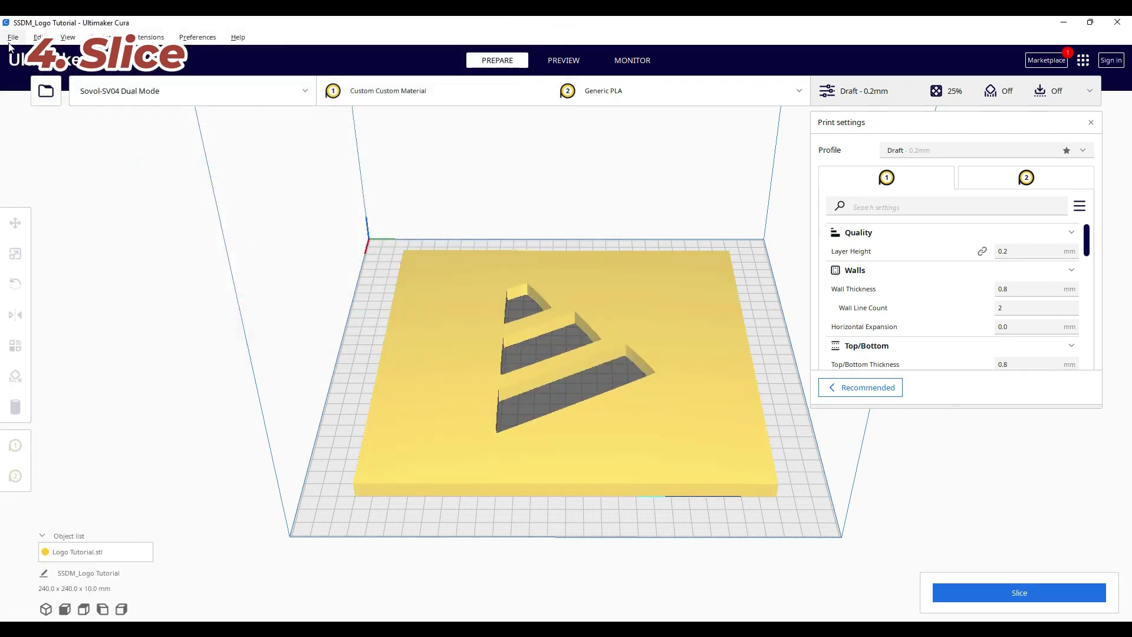
{"action": "left_click", "coordinate": [46, 91]}
{"action": "double_click", "coordinate": [140, 141]}
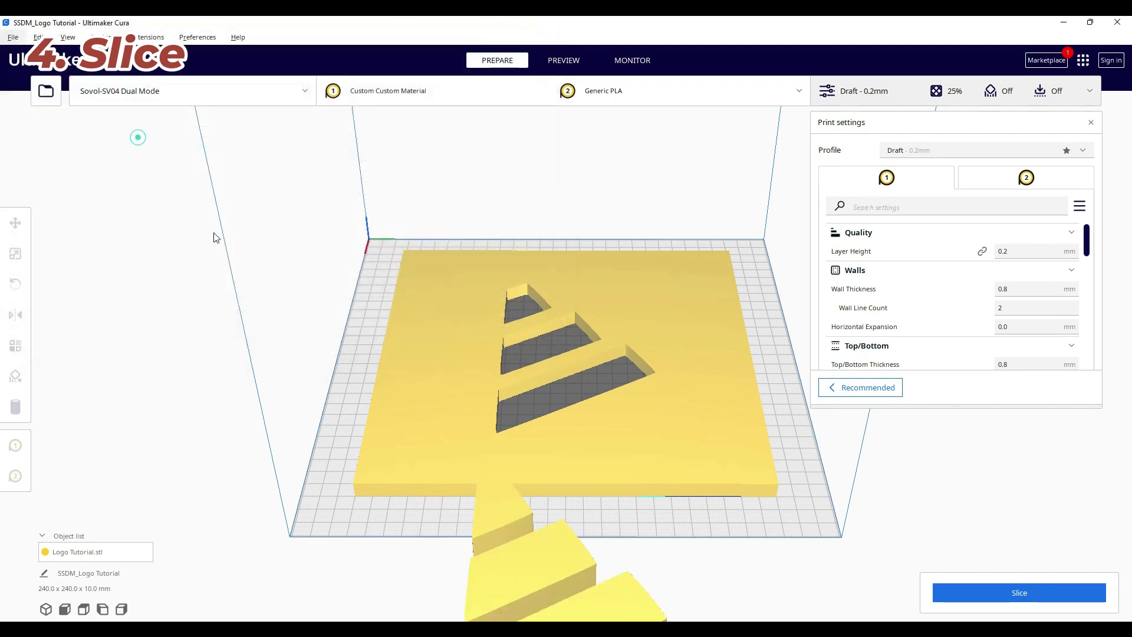
Move the logo bars roughly onto the matching cutouts in the background plate, and select the plate
{"action": "right_click_drag", "start_coordinate": [356, 359], "coordinate": [587, 400]}
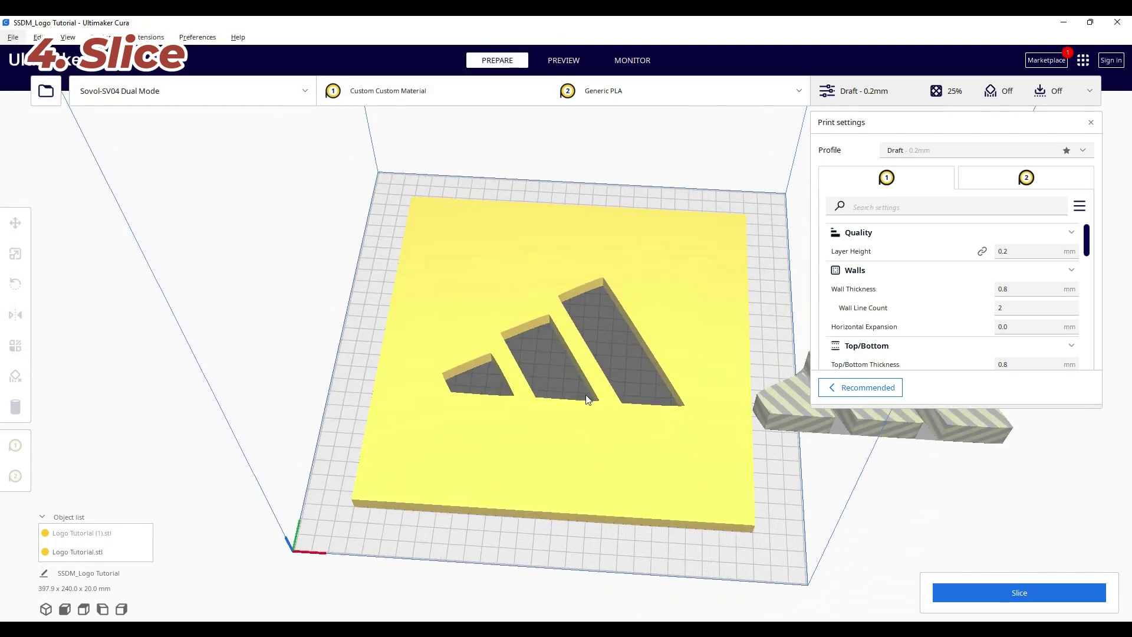
{"action": "left_click", "coordinate": [781, 411]}
{"action": "left_click_drag", "start_coordinate": [787, 406], "coordinate": [462, 373]}
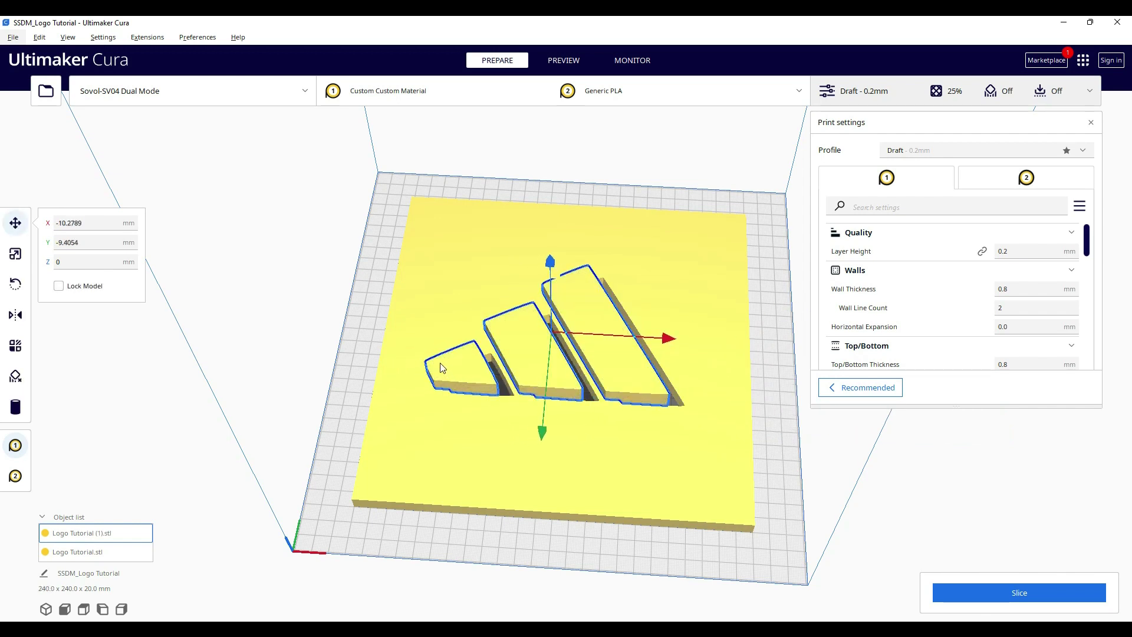
{"action": "left_click", "coordinate": [427, 250]}
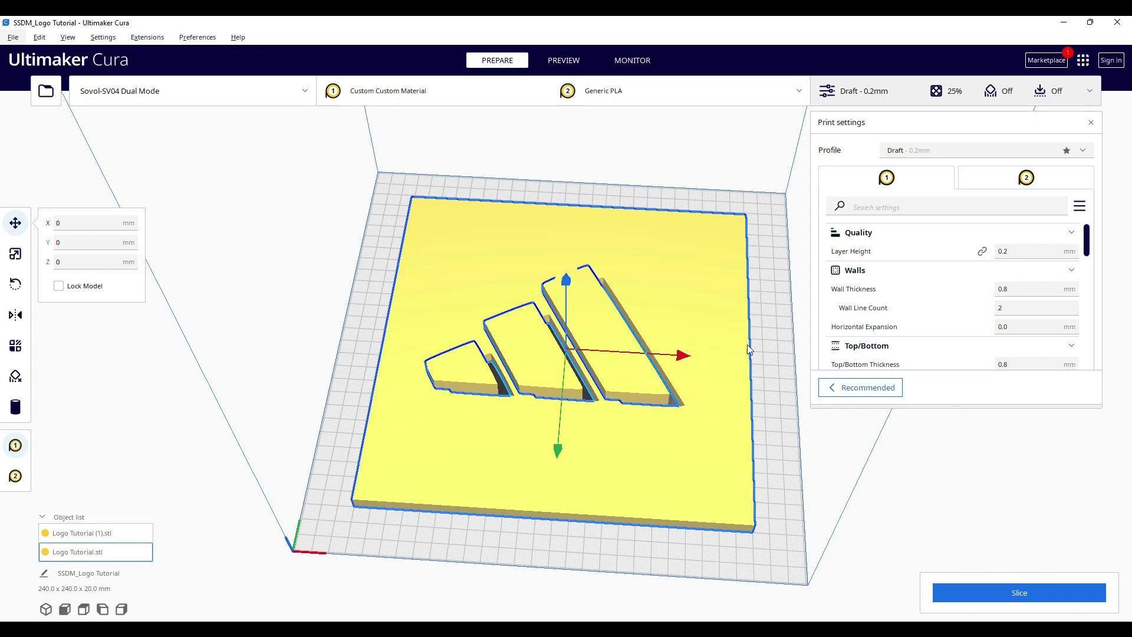
Assign the background plate to the right extruder, leaving the logo bars on the left one
{"action": "left_click", "coordinate": [608, 336]}
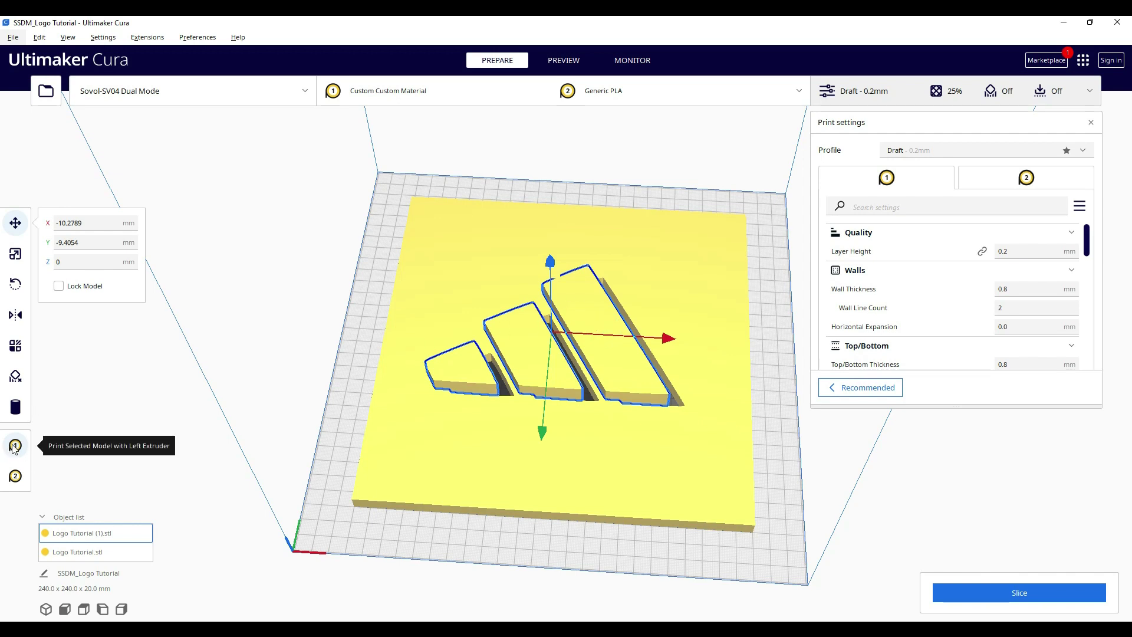
{"action": "left_click", "coordinate": [413, 472]}
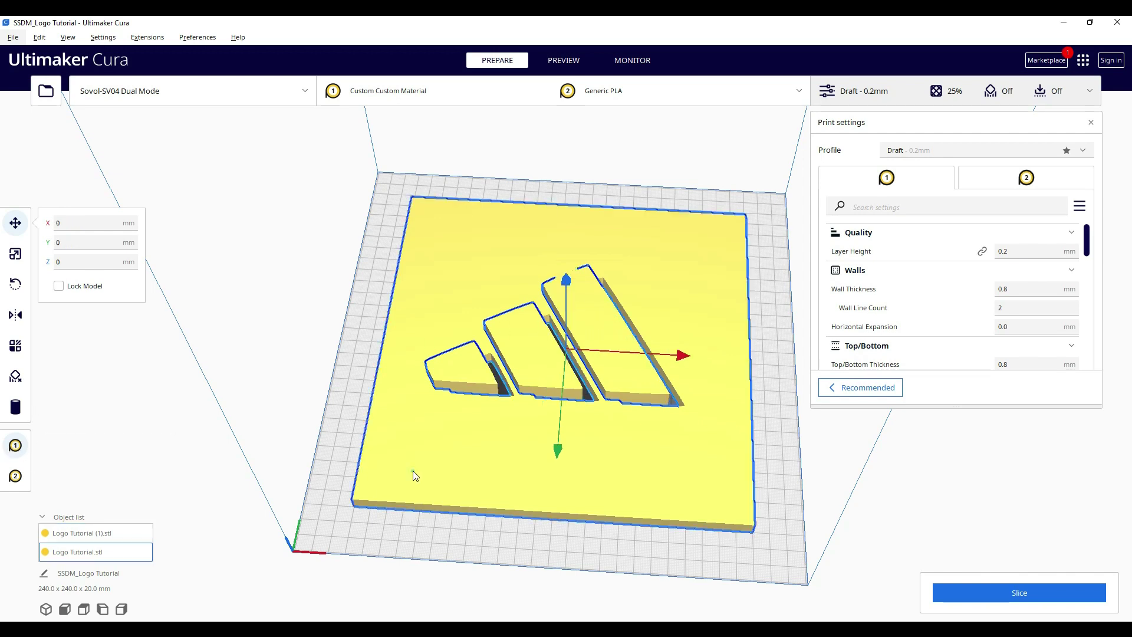
{"action": "left_click", "coordinate": [16, 476]}
{"action": "left_click", "coordinate": [430, 526]}
Select the logo bars together with the background plate and merge them into one model
{"action": "left_click", "coordinate": [460, 361]}
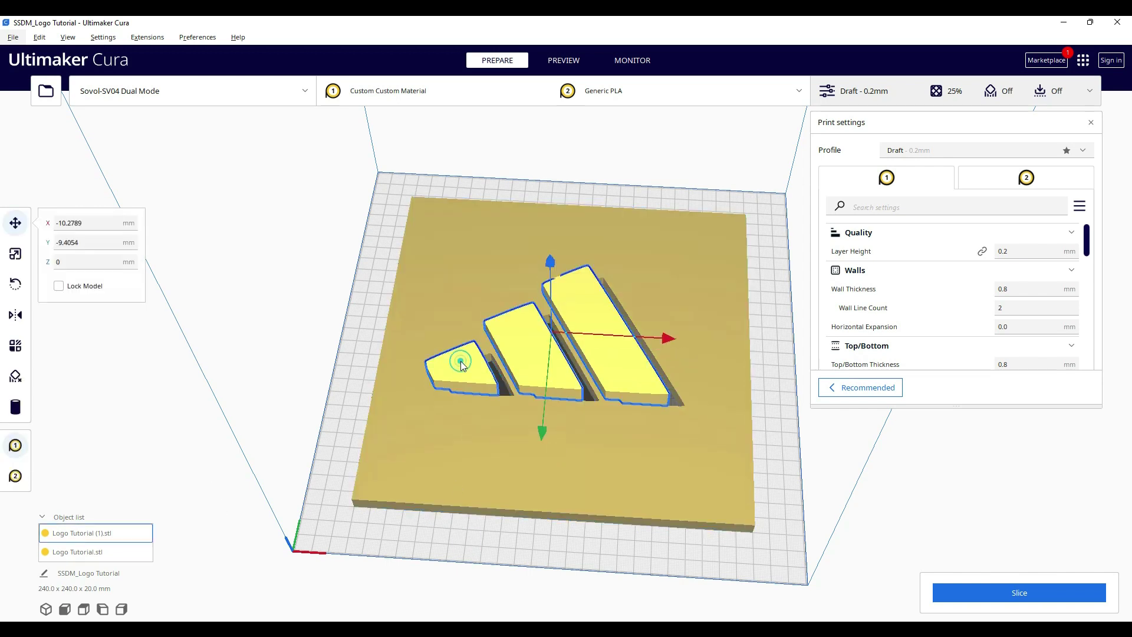
{"action": "right_click", "coordinate": [462, 436]}
{"action": "left_click", "coordinate": [419, 446]}
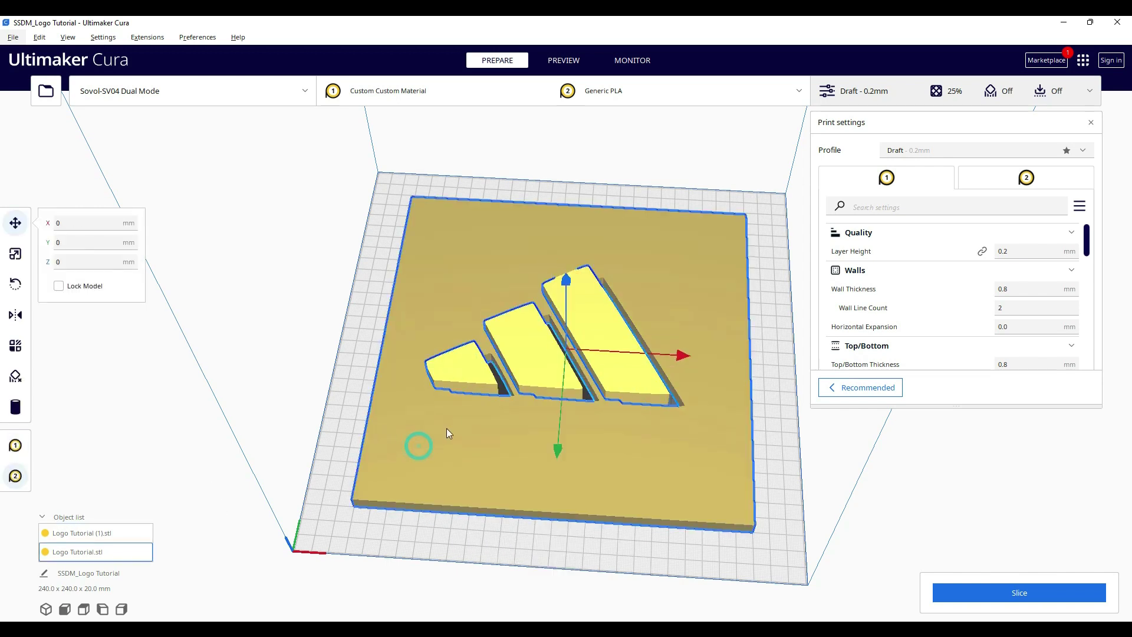
{"action": "right_click", "coordinate": [448, 427]}
{"action": "left_click", "coordinate": [398, 461]}
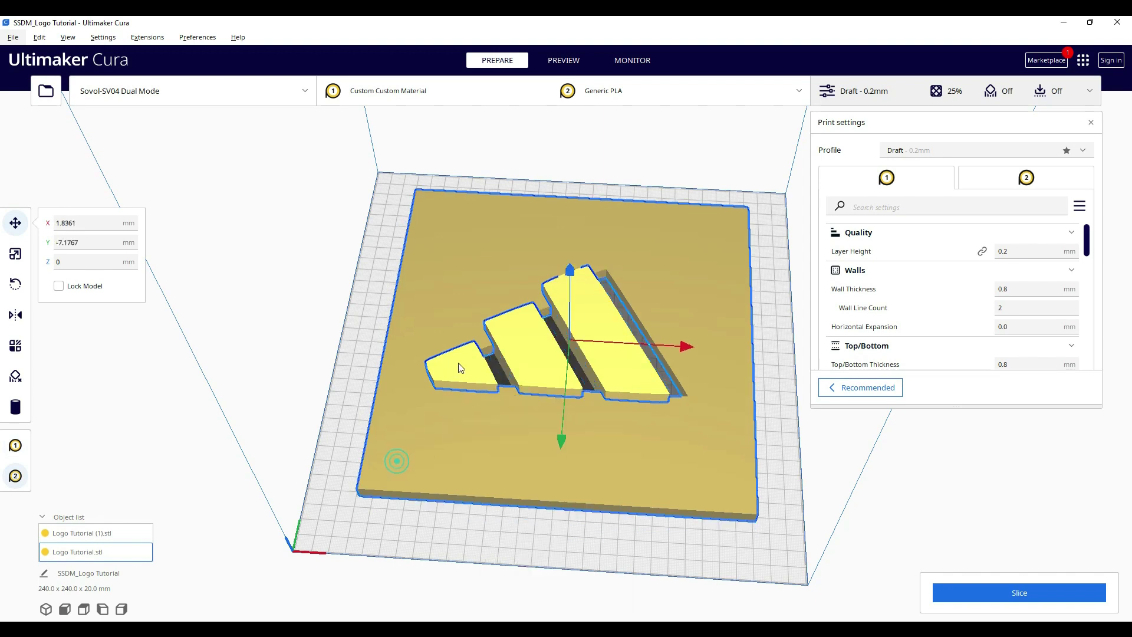
{"action": "left_click", "coordinate": [460, 368]}
{"action": "left_click", "coordinate": [444, 420], "text": "ctrl"}
{"action": "right_click", "coordinate": [444, 420]}
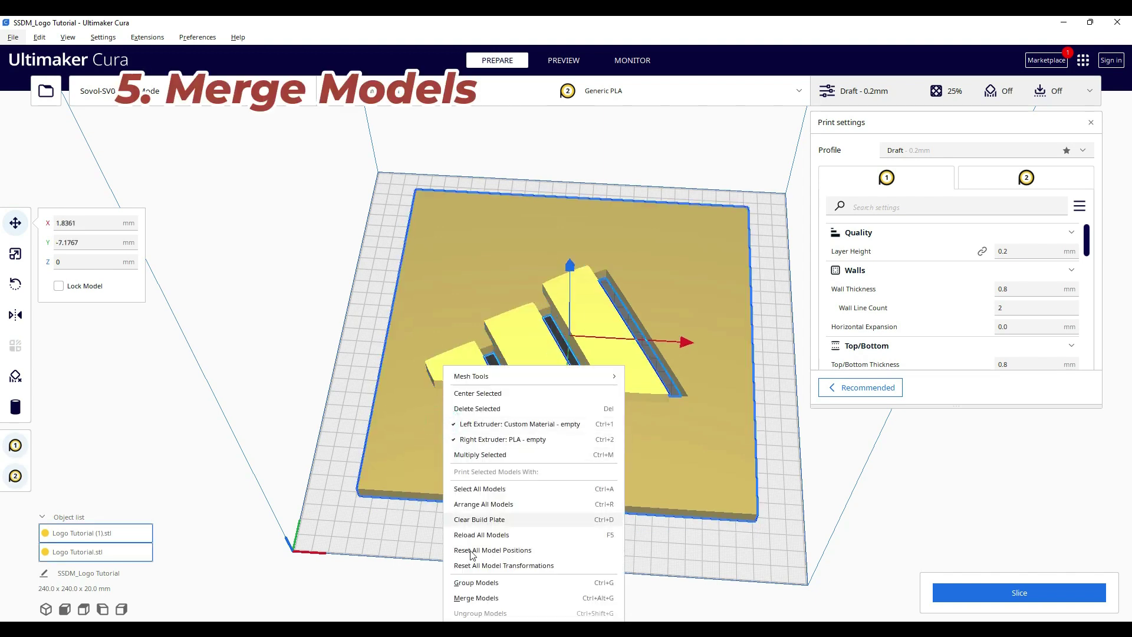
{"action": "left_click", "coordinate": [476, 597]}
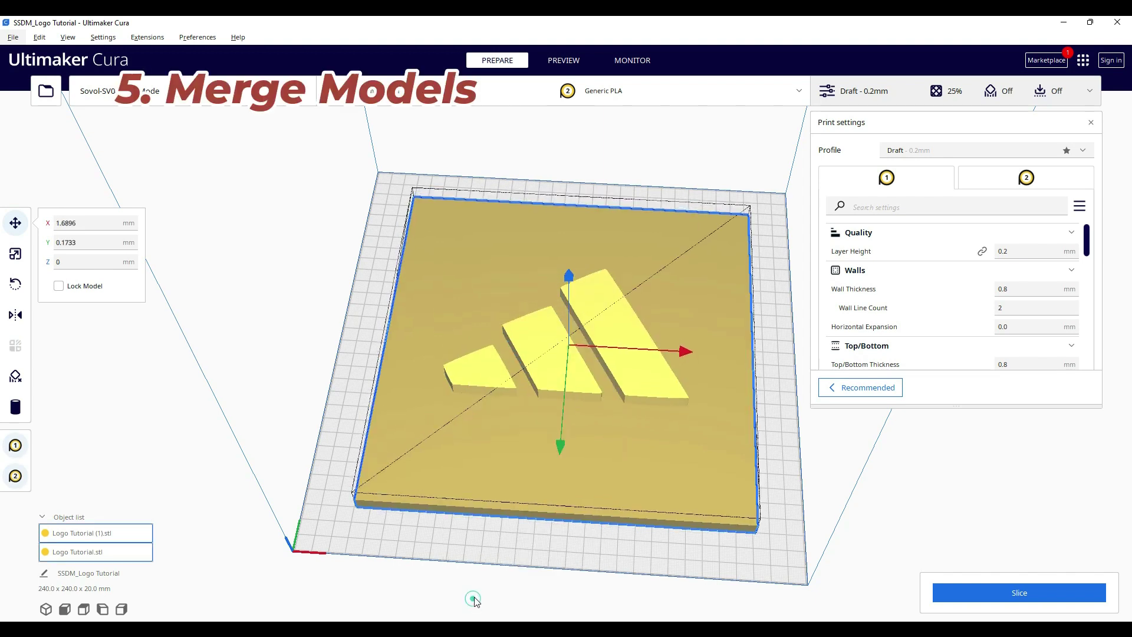
Select the merged logo model and open its X scale percentage for editing
{"action": "left_click", "coordinate": [791, 402]}
{"action": "right_click_drag", "start_coordinate": [494, 392], "coordinate": [505, 418]}
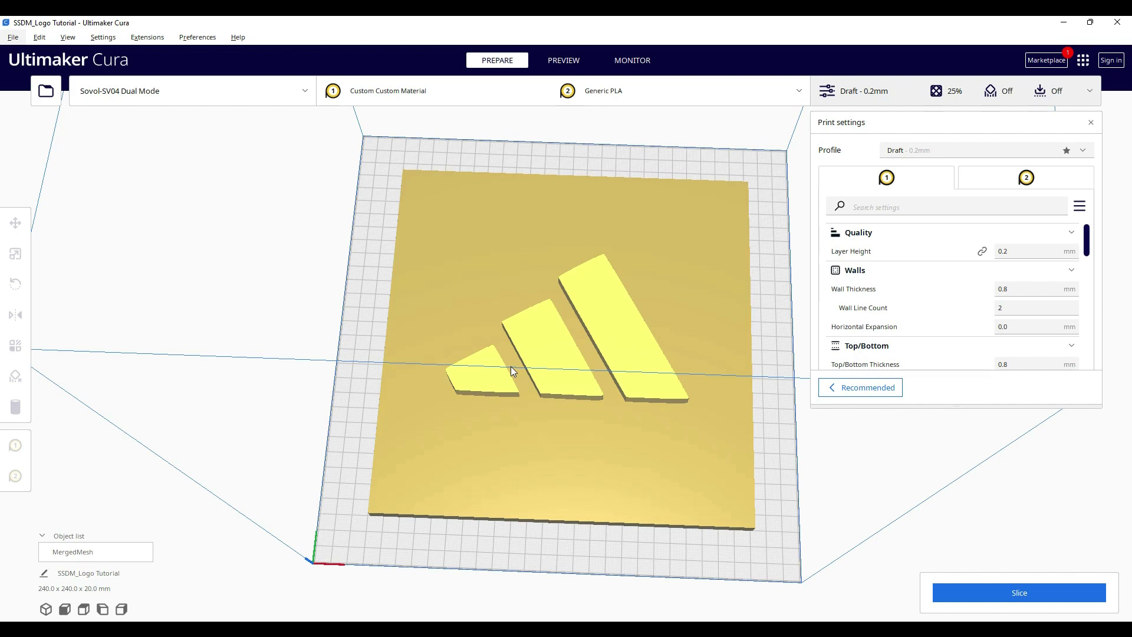
{"action": "scroll", "coordinate": [402, 348], "scroll_direction": "up", "scroll_amount": 3}
{"action": "left_click", "coordinate": [469, 306]}
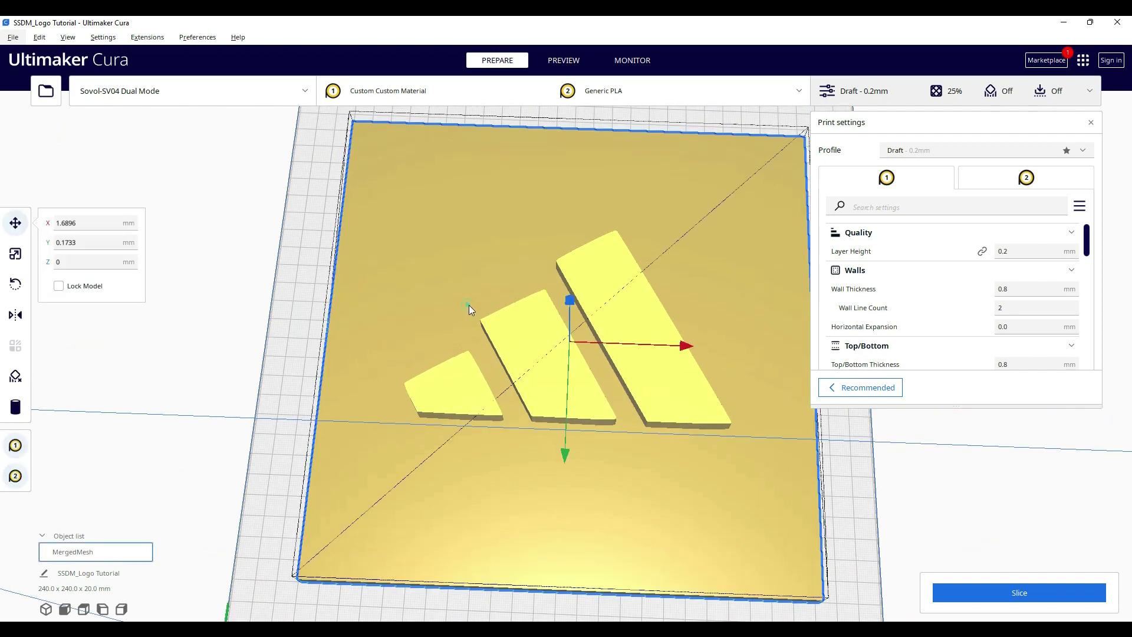
{"action": "left_click", "coordinate": [16, 253]}
{"action": "left_click", "coordinate": [163, 252]}
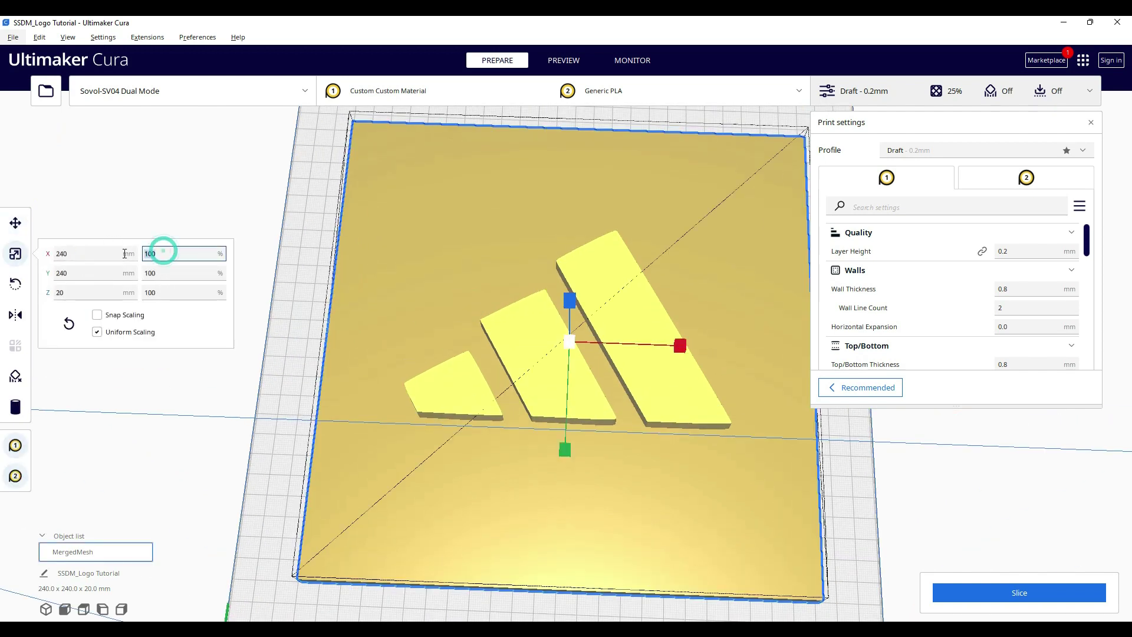
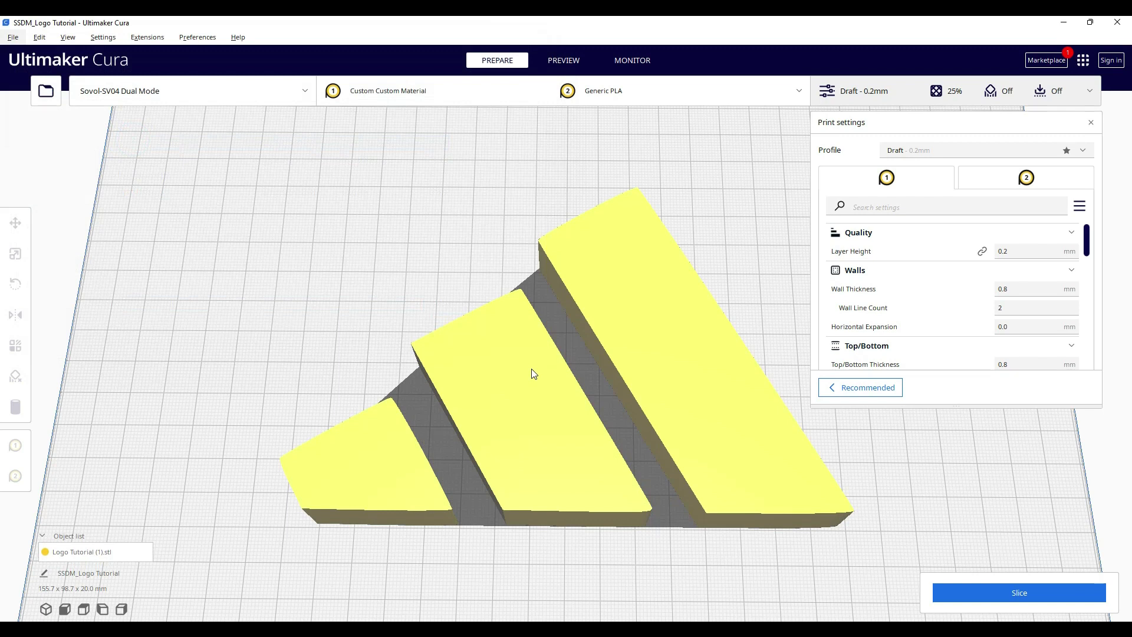
Load Logo Tutorial.stl from Downloads and move the plate over the logo bars so its cutouts line up with them
{"action": "scroll", "coordinate": [495, 361], "scroll_direction": "down", "scroll_amount": 5}
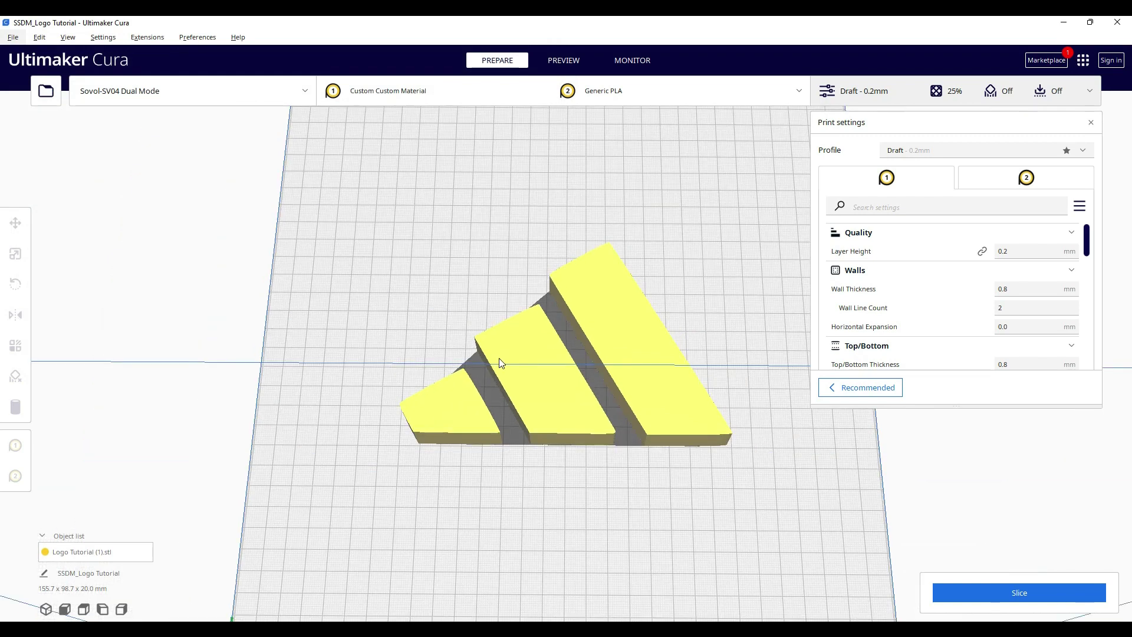
{"action": "left_click", "coordinate": [47, 90]}
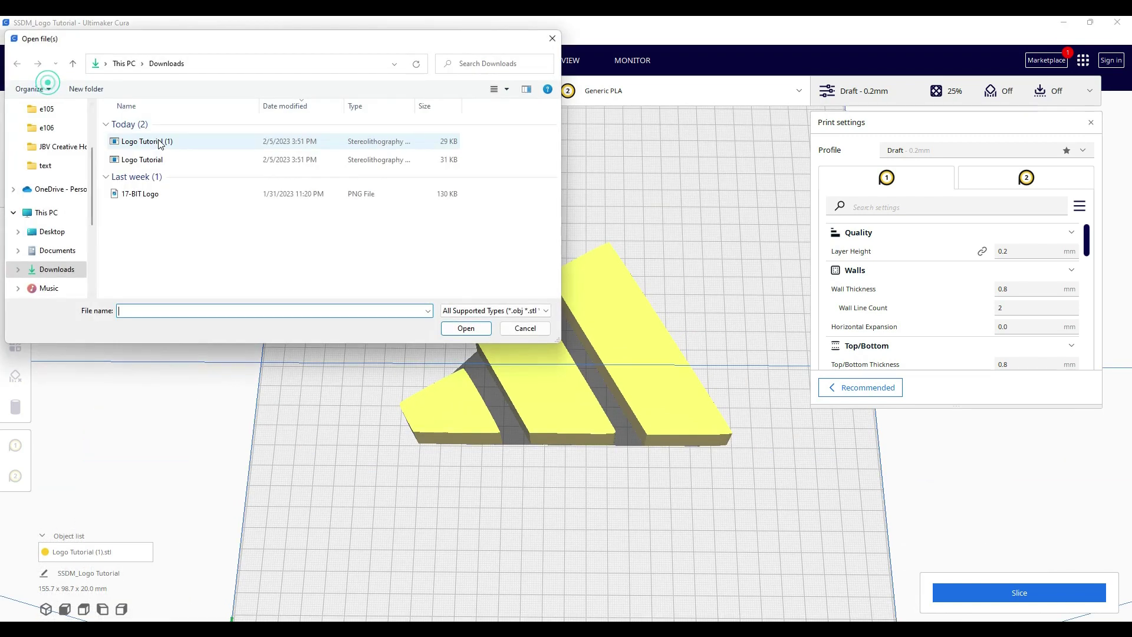
{"action": "double_click", "coordinate": [146, 159]}
{"action": "left_click", "coordinate": [785, 289]}
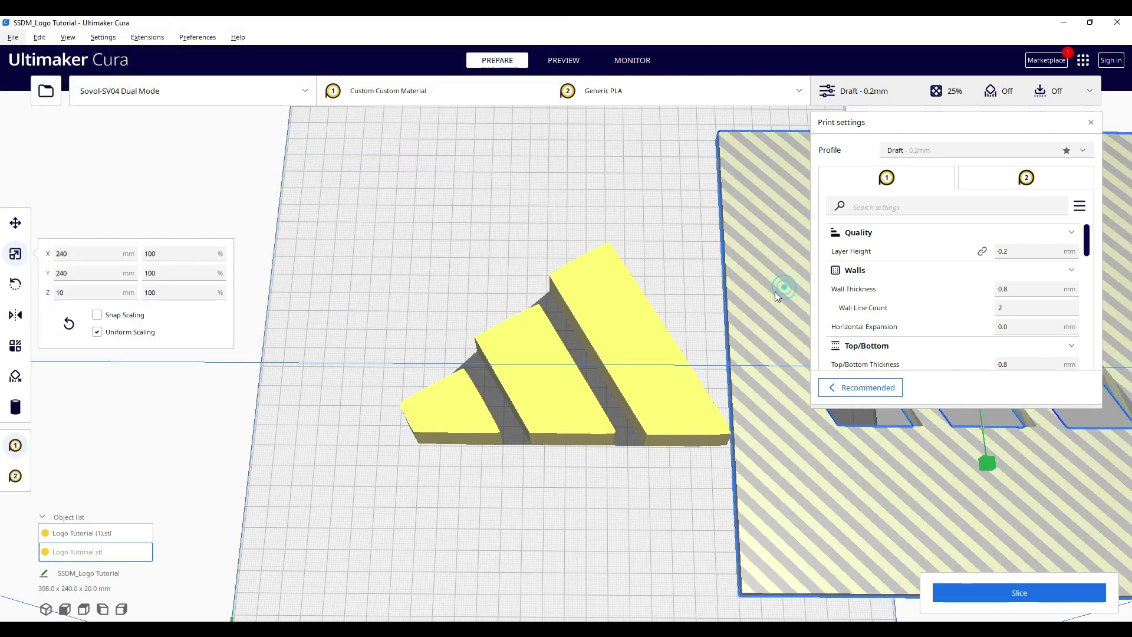
{"action": "left_click", "coordinate": [15, 223]}
{"action": "left_click_drag", "start_coordinate": [778, 302], "coordinate": [374, 311]}
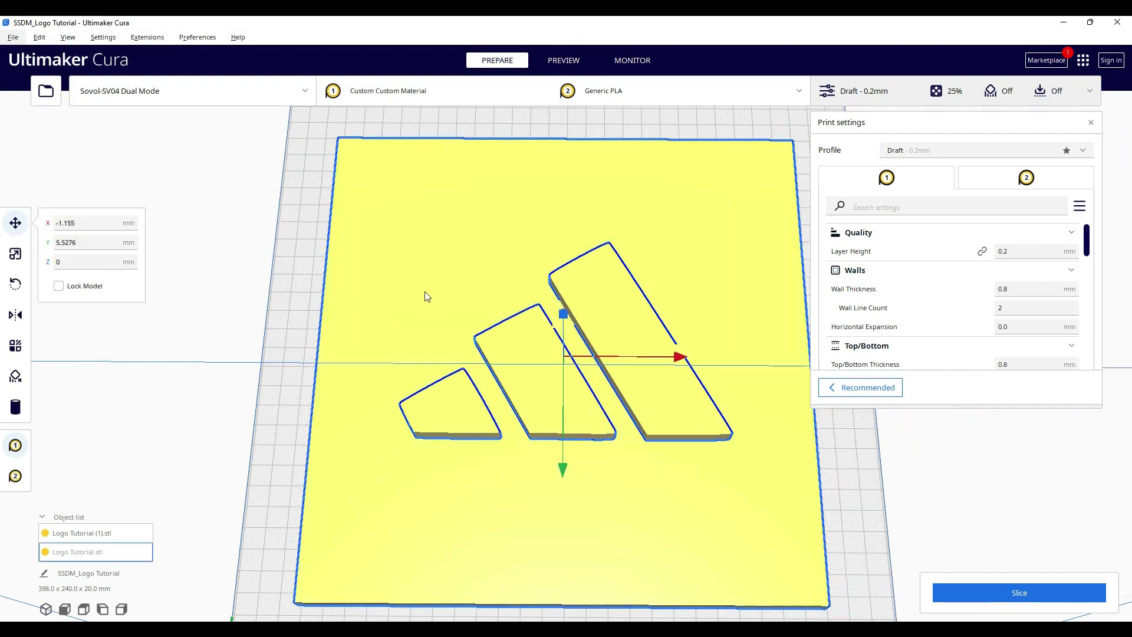
Scale the logo bars uniformly to 97%
{"action": "left_click", "coordinate": [587, 299]}
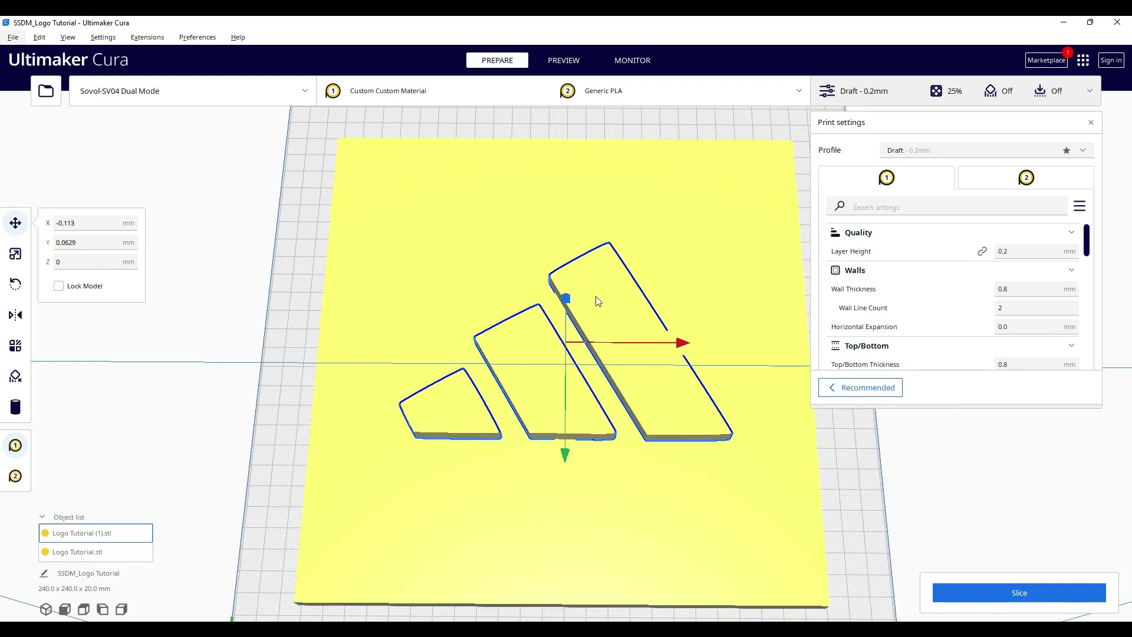
{"action": "left_click", "coordinate": [15, 253]}
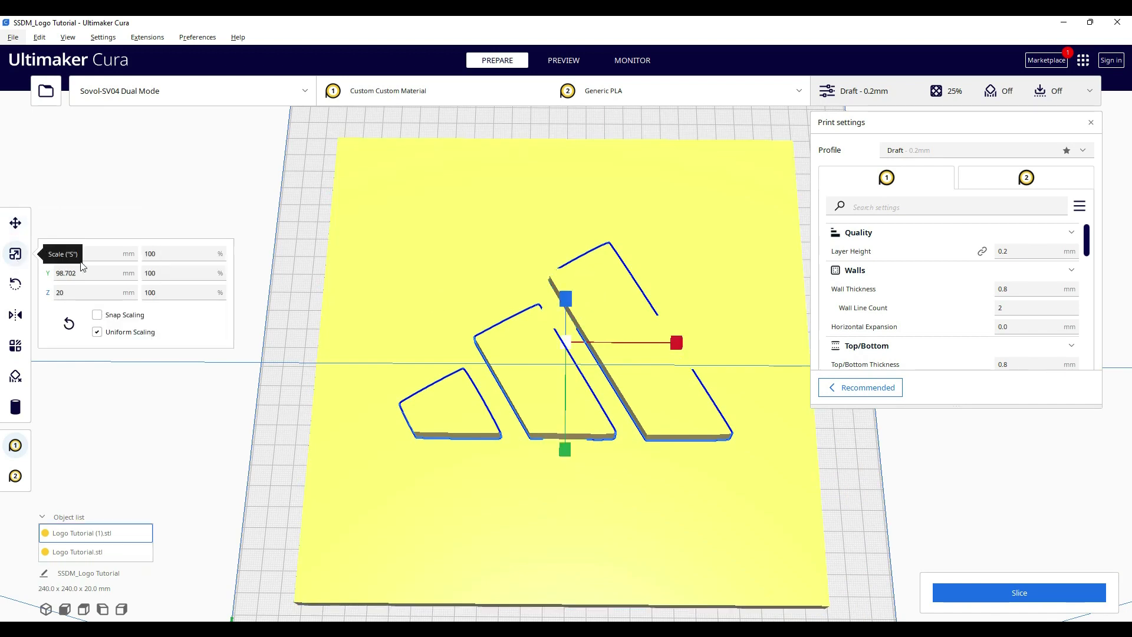
{"action": "left_click", "coordinate": [169, 255]}
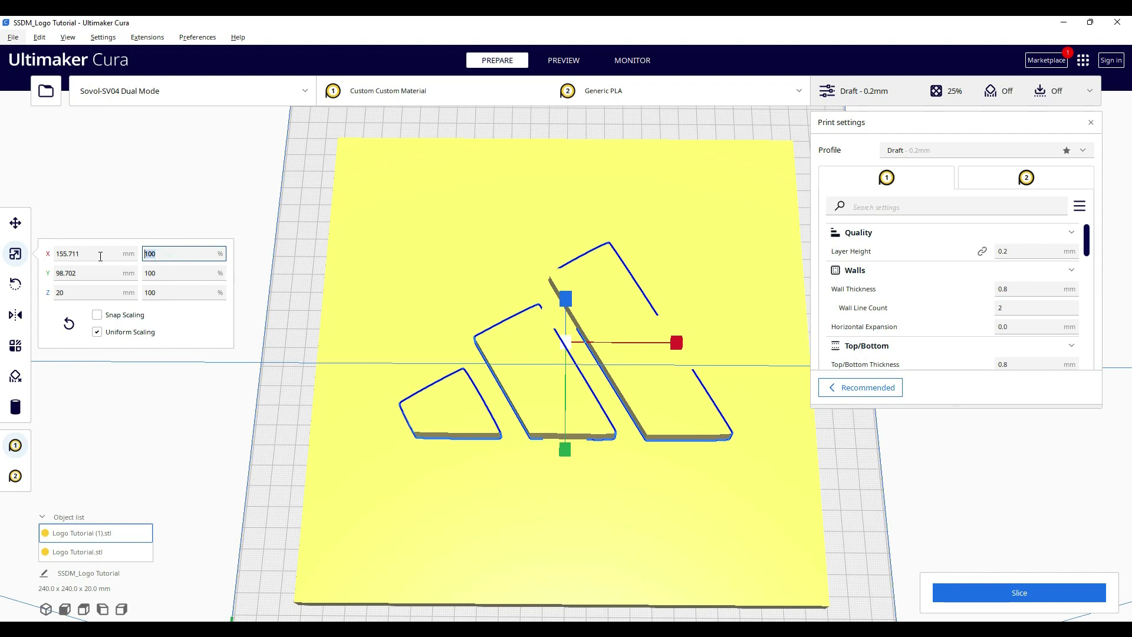
{"action": "key", "text": "Return"}
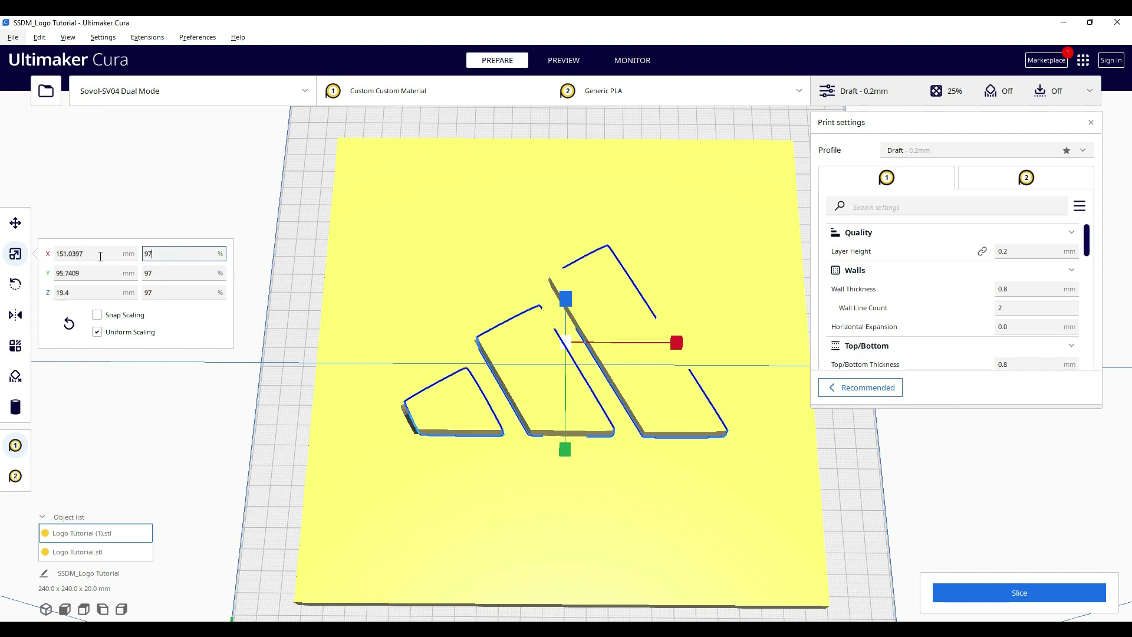
{"action": "right_click", "coordinate": [279, 324]}
{"action": "left_click", "coordinate": [873, 483]}
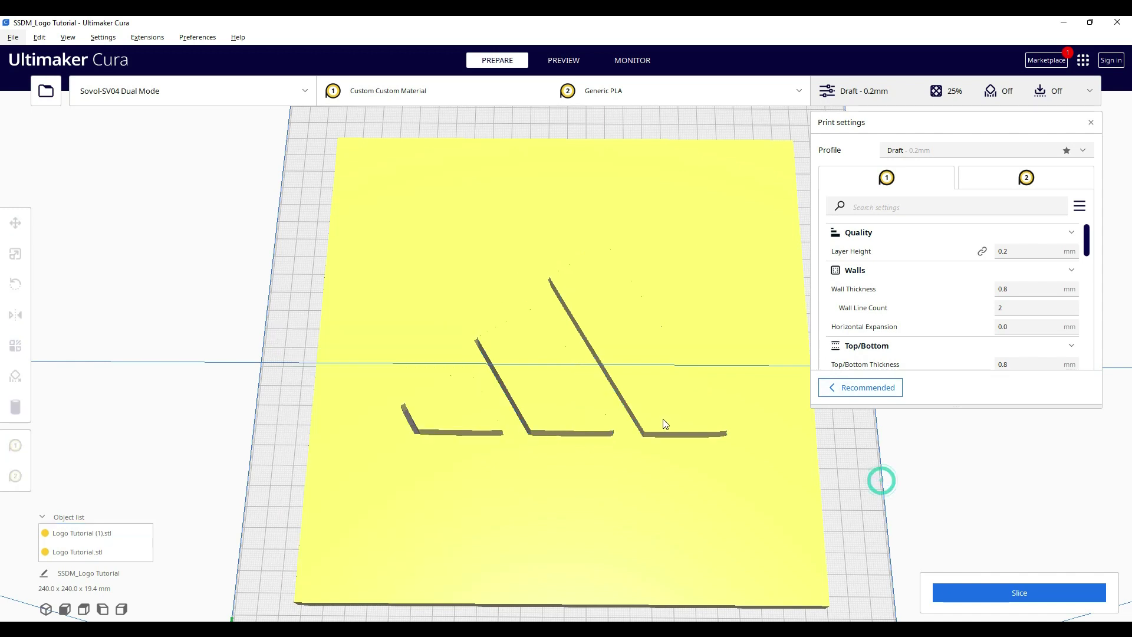
Scale the logo bars uniformly to 98% so they fit inside the plate's cutouts
{"action": "left_click", "coordinate": [434, 397]}
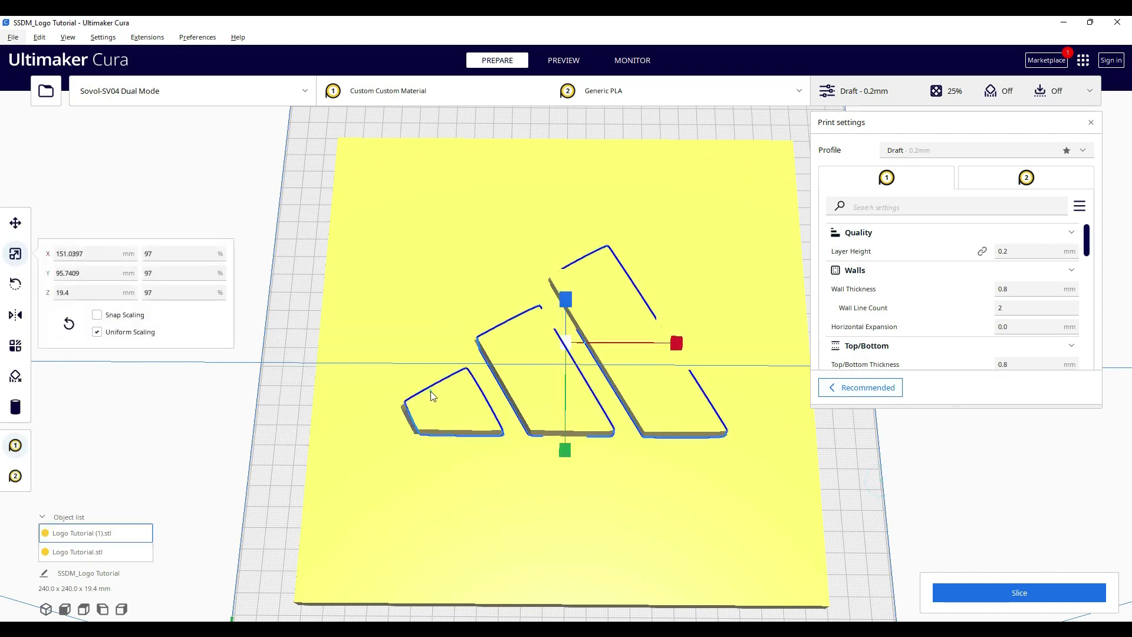
{"action": "left_click_drag", "start_coordinate": [173, 250], "coordinate": [141, 254]}
{"action": "type", "text": "98"}
{"action": "key", "text": "Return"}
{"action": "left_click", "coordinate": [844, 489]}
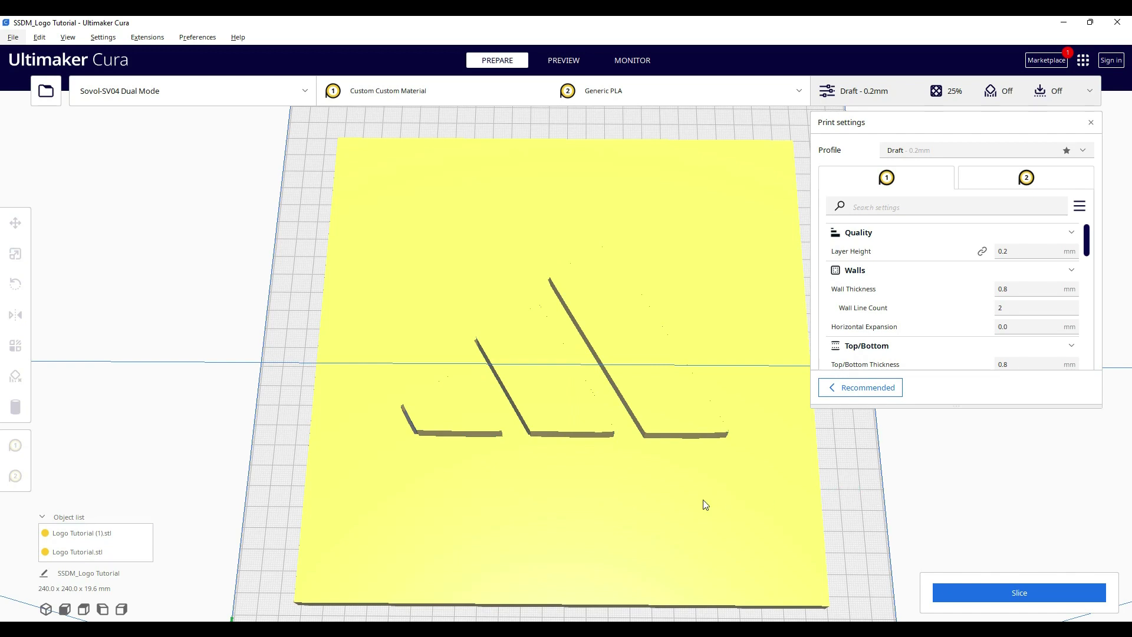
Assign the logo bars to the right extruder
{"action": "scroll", "coordinate": [664, 480], "scroll_direction": "up", "scroll_amount": 3}
{"action": "left_click", "coordinate": [519, 427]}
{"action": "left_click", "coordinate": [16, 476]}
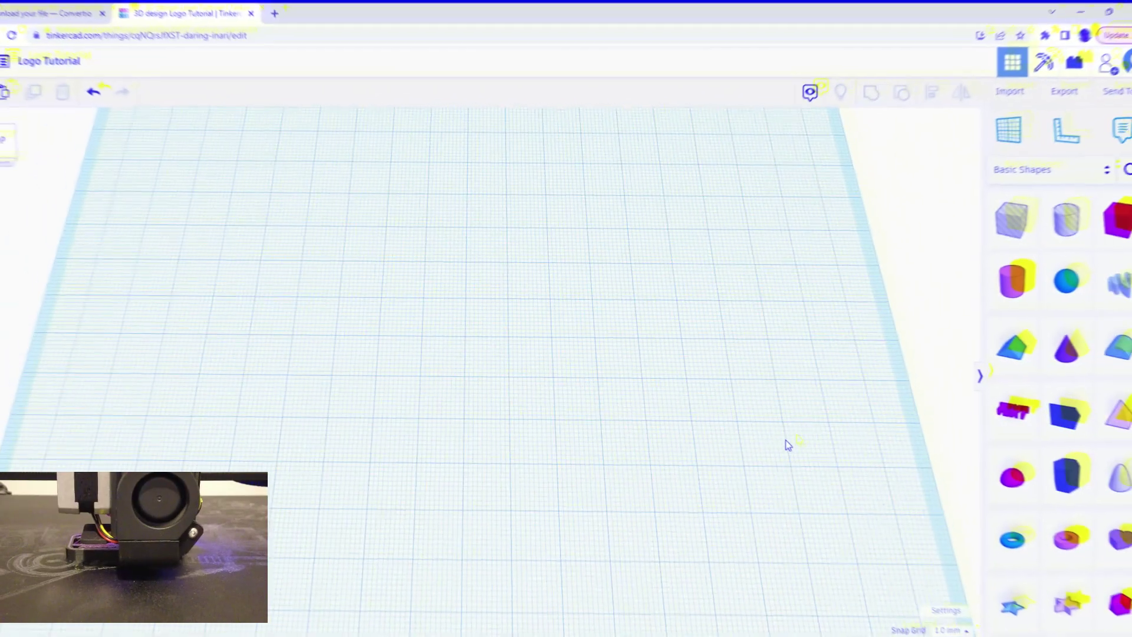
Switch to Tinkercad and import 17-BIT-Logo_1.svg from Downloads at 5% scale
{"action": "left_click", "coordinate": [1010, 91]}
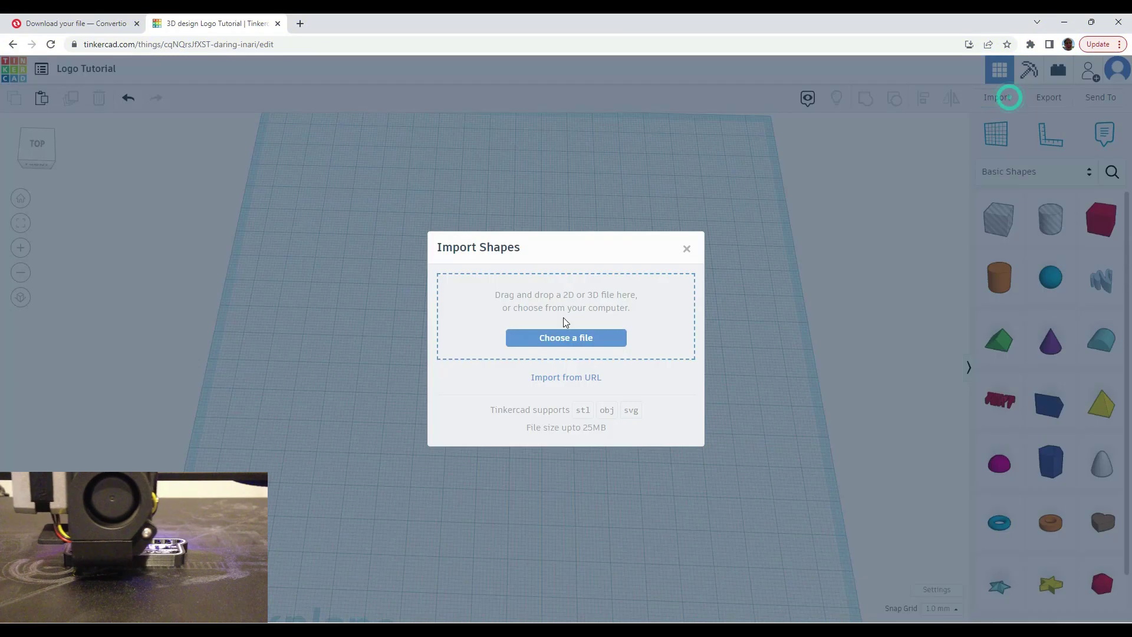
{"action": "left_click", "coordinate": [536, 338]}
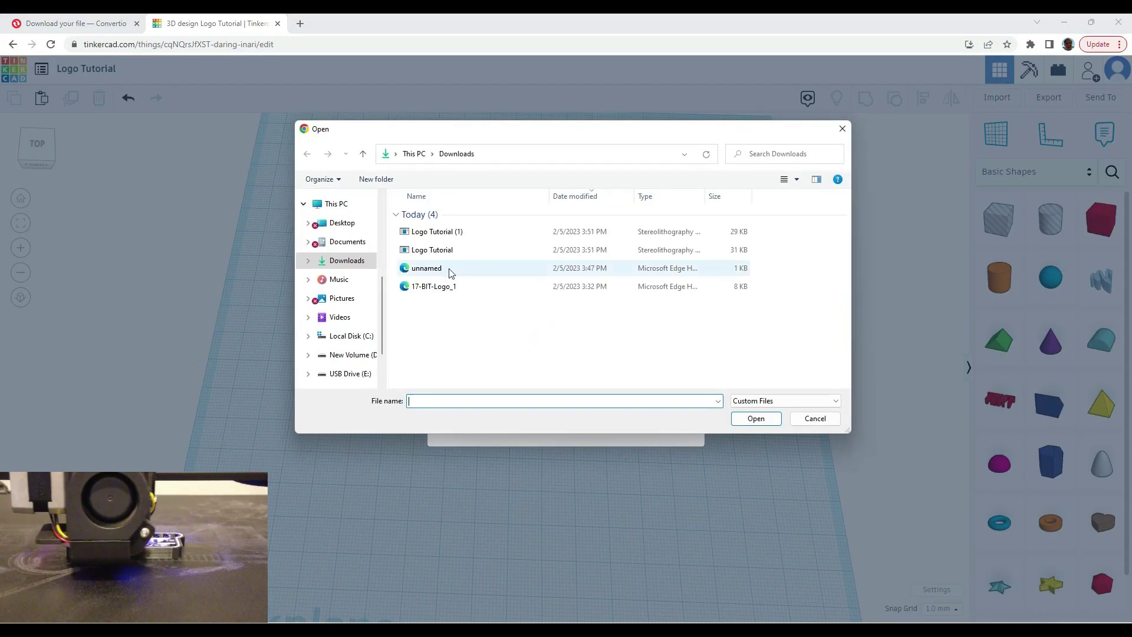
{"action": "double_click", "coordinate": [434, 286]}
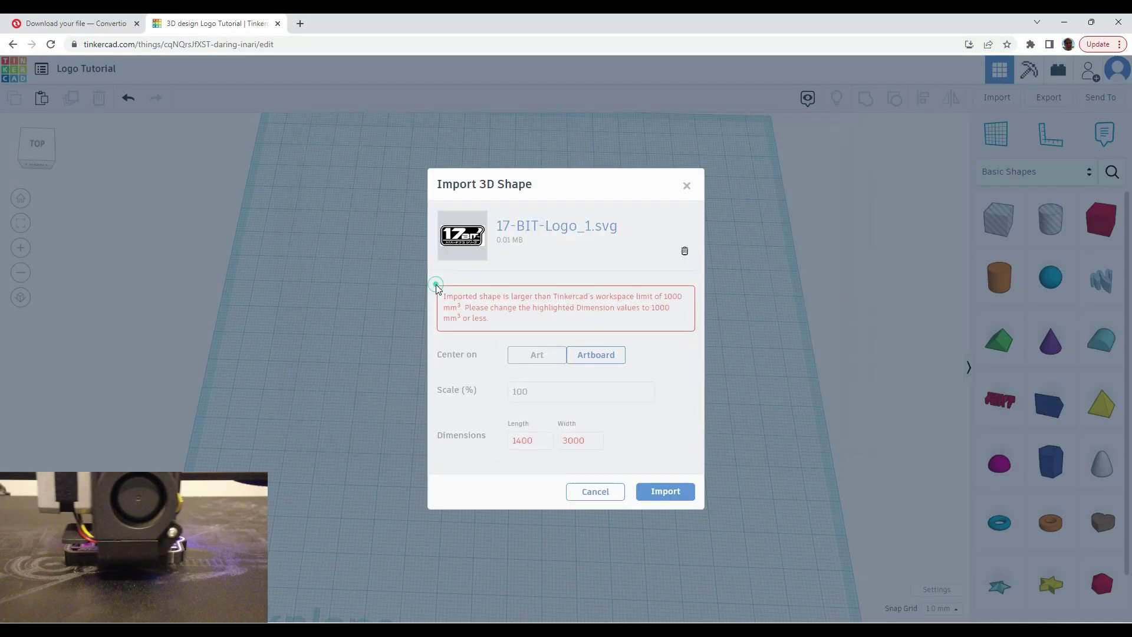
{"action": "left_click", "coordinate": [491, 391]}
{"action": "type", "text": "5"}
{"action": "left_click", "coordinate": [643, 490]}
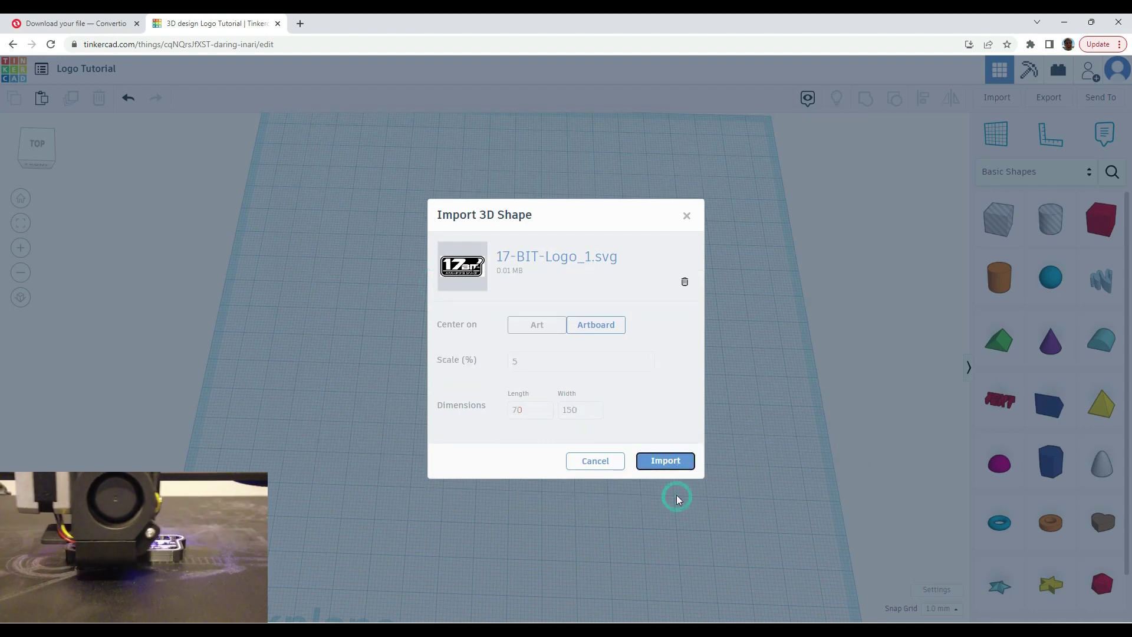
{"action": "left_click", "coordinate": [666, 461]}
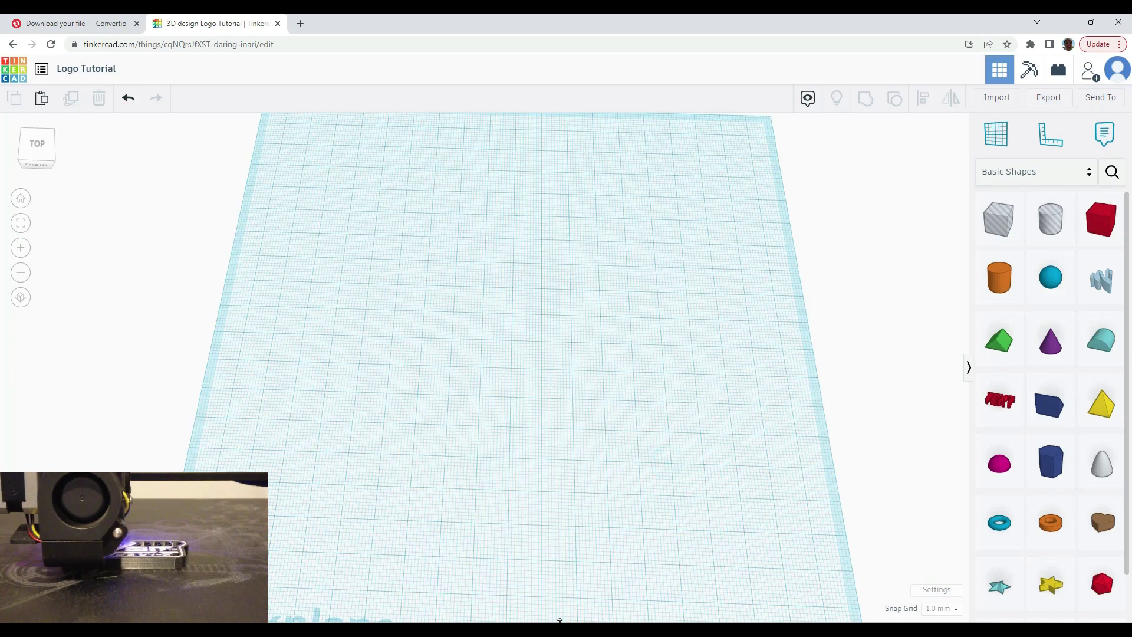
Look at the original 17-BIT Logo.png for comparison and examine the imported logo's Fill Mode options
{"action": "left_click", "coordinate": [726, 569]}
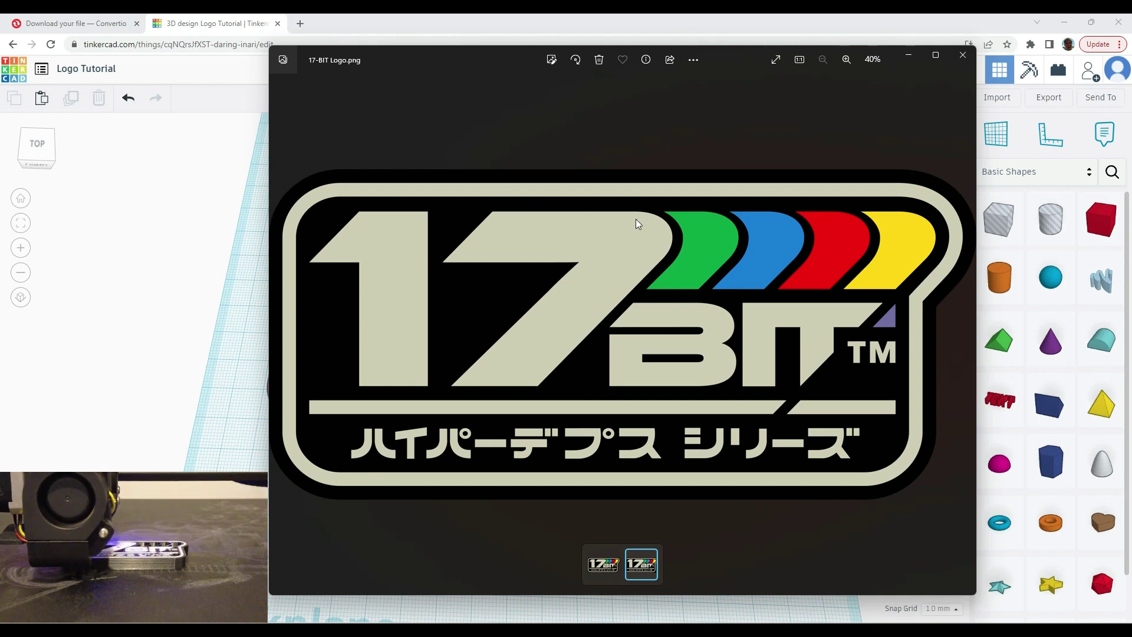
{"action": "left_click", "coordinate": [909, 56]}
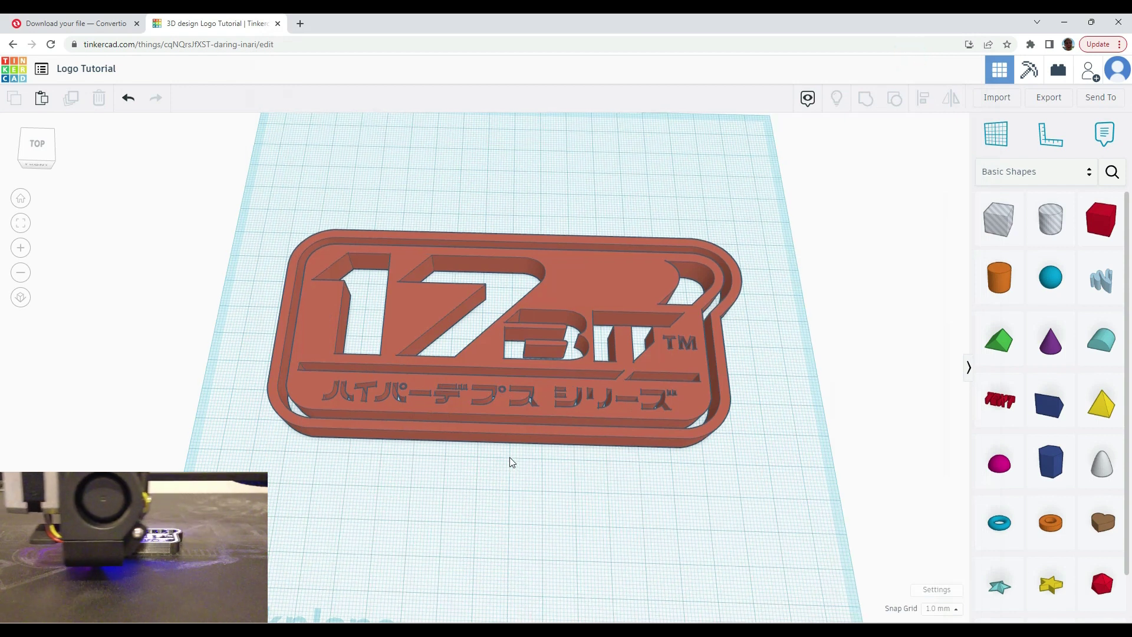
{"action": "left_click", "coordinate": [567, 269]}
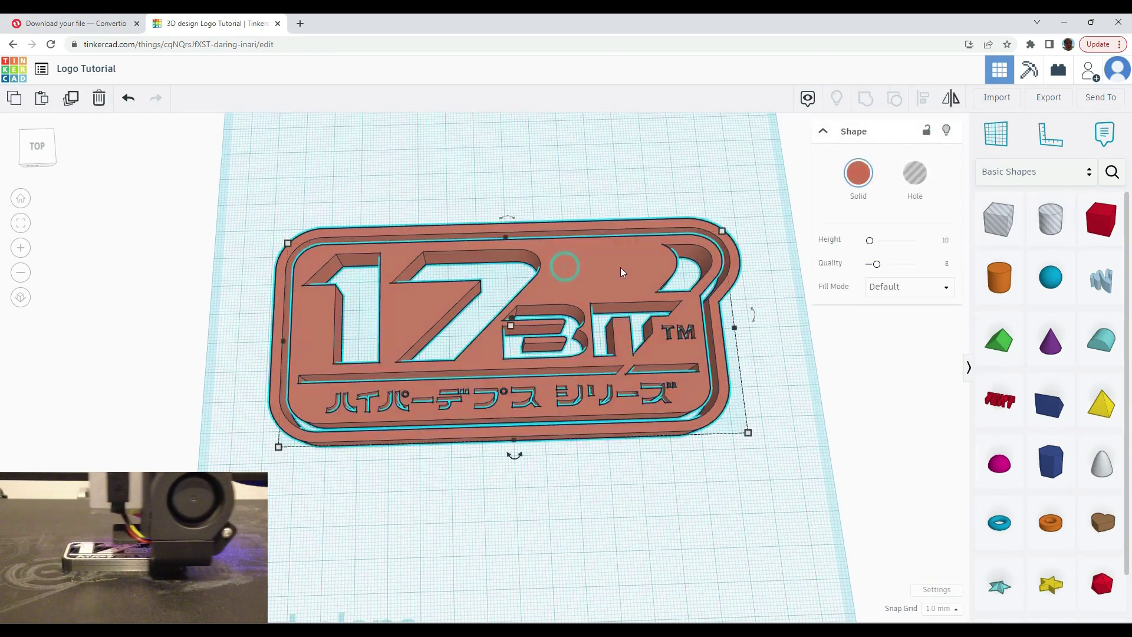
{"action": "left_click", "coordinate": [909, 288]}
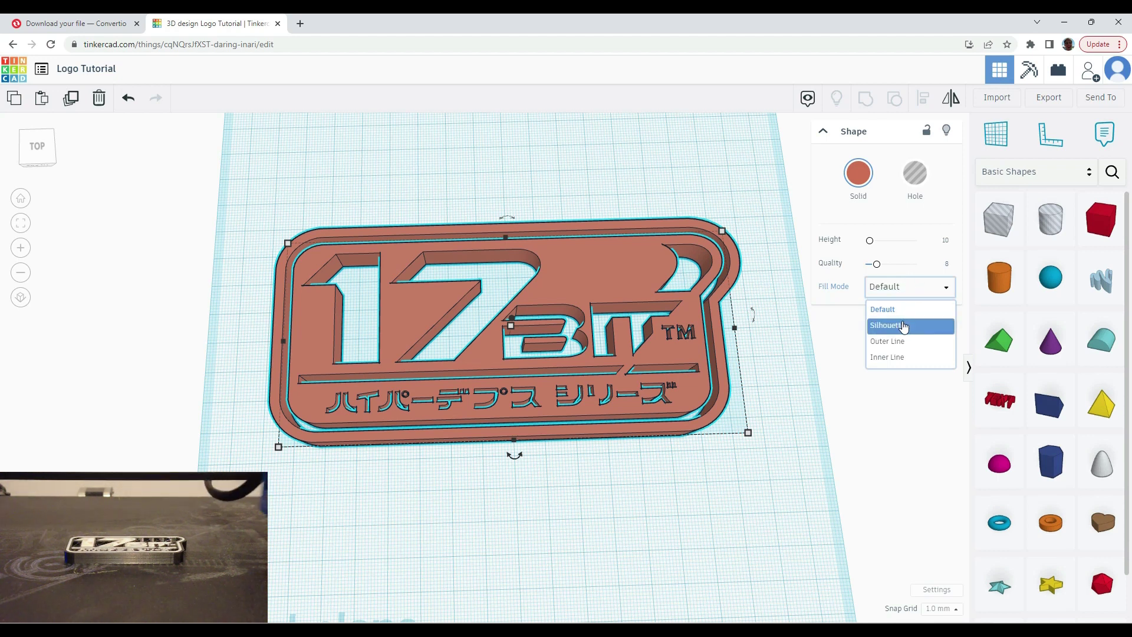
{"action": "left_click", "coordinate": [743, 489]}
Duplicate the imported 17-BIT logo and move the copy about 65 mm toward the front of the workplane
{"action": "left_click", "coordinate": [581, 276]}
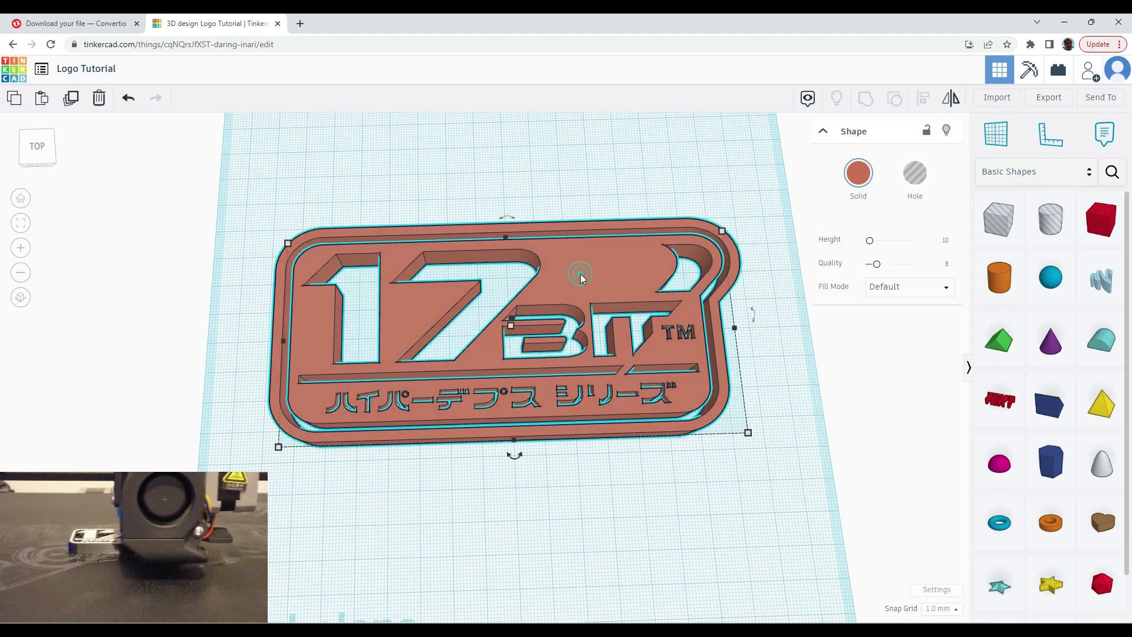
{"action": "key", "text": "ctrl+d"}
{"action": "left_click_drag", "start_coordinate": [580, 278], "coordinate": [590, 491]}
{"action": "scroll", "coordinate": [590, 491], "scroll_direction": "down", "scroll_amount": 2}
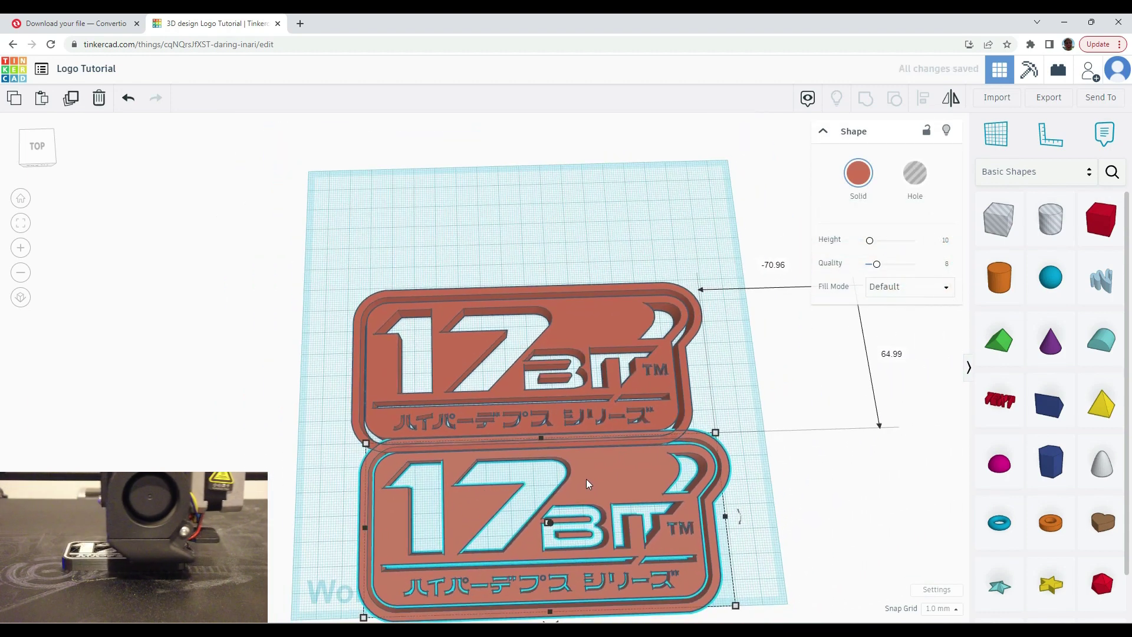
{"action": "middle_click_drag", "start_coordinate": [587, 483], "coordinate": [582, 348]}
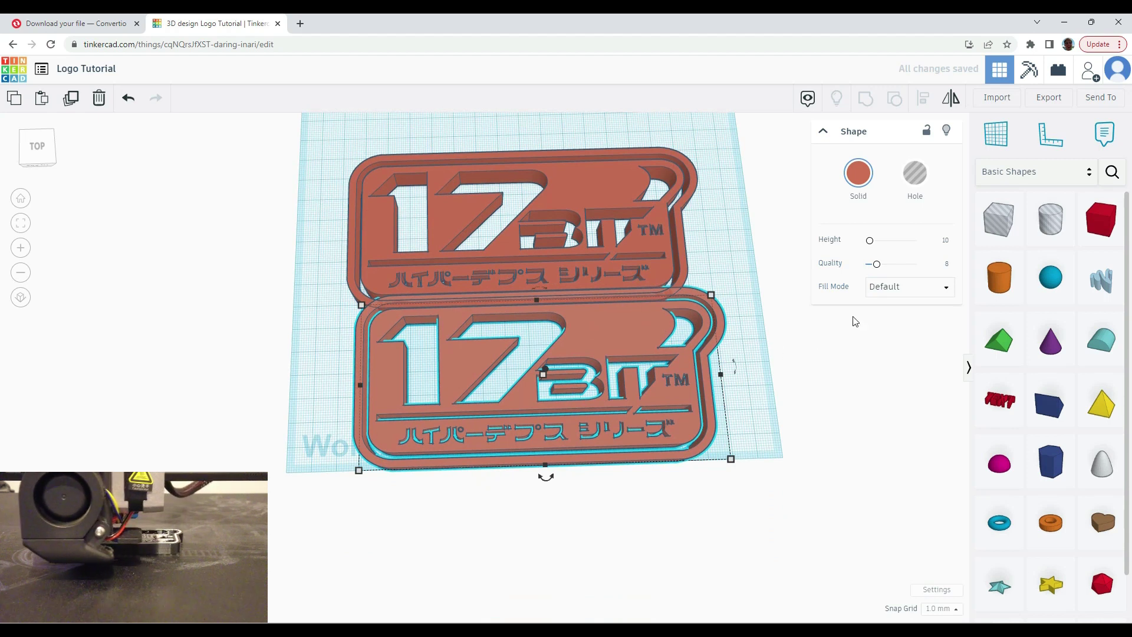
Set the Fill Mode of the duplicated 17-BIT logo to Silhouette
{"action": "left_click", "coordinate": [877, 287]}
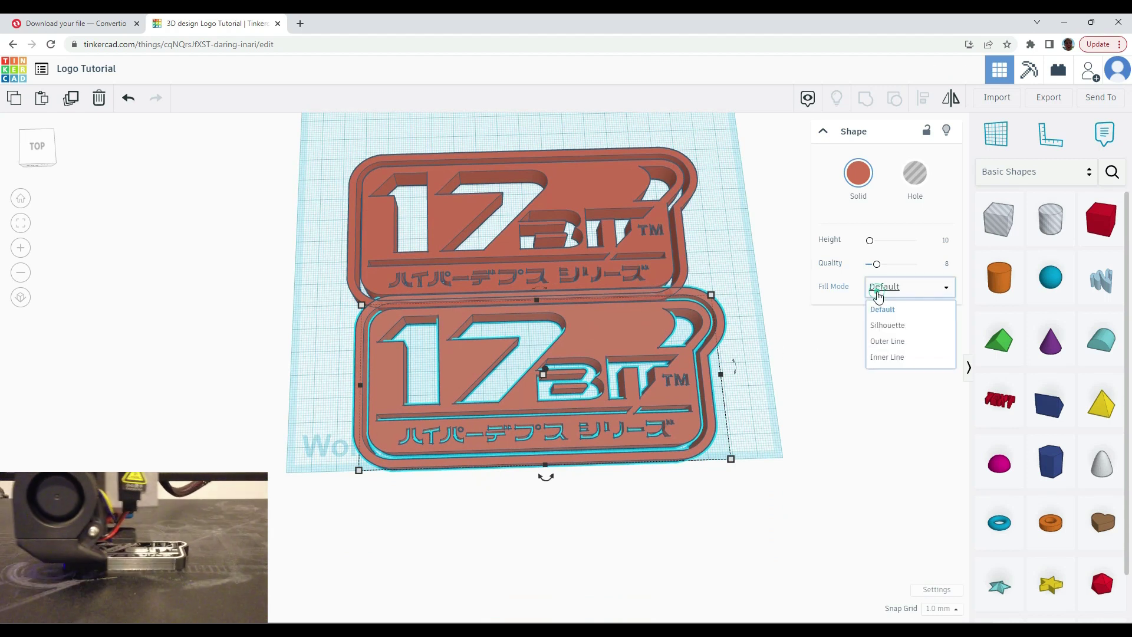
{"action": "left_click", "coordinate": [885, 328]}
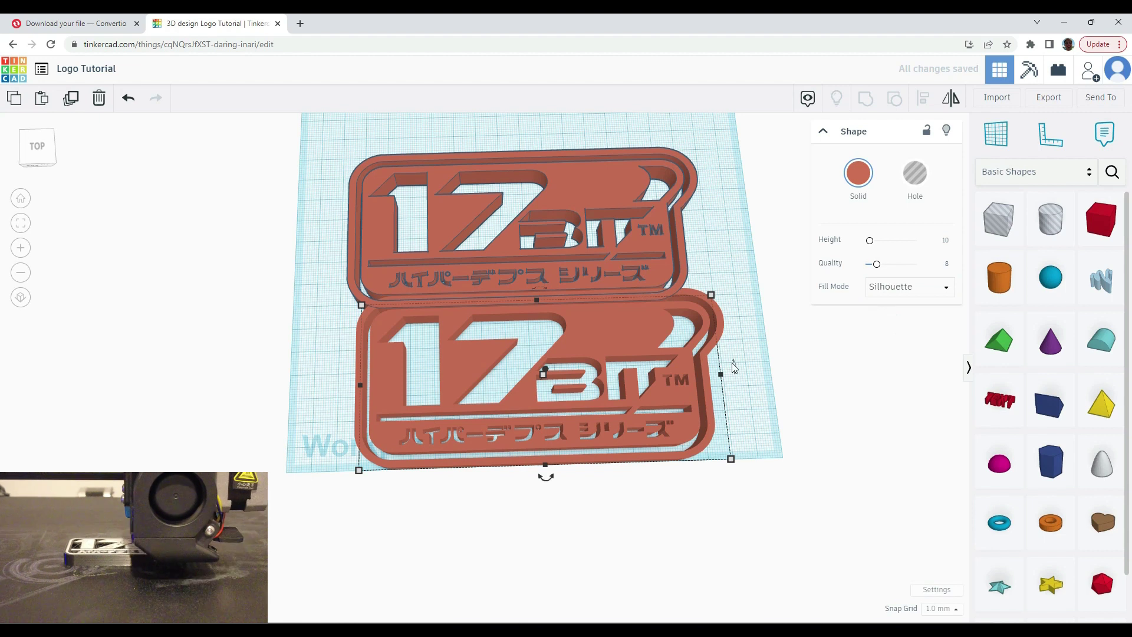
{"action": "right_click_drag", "start_coordinate": [760, 410], "coordinate": [508, 319]}
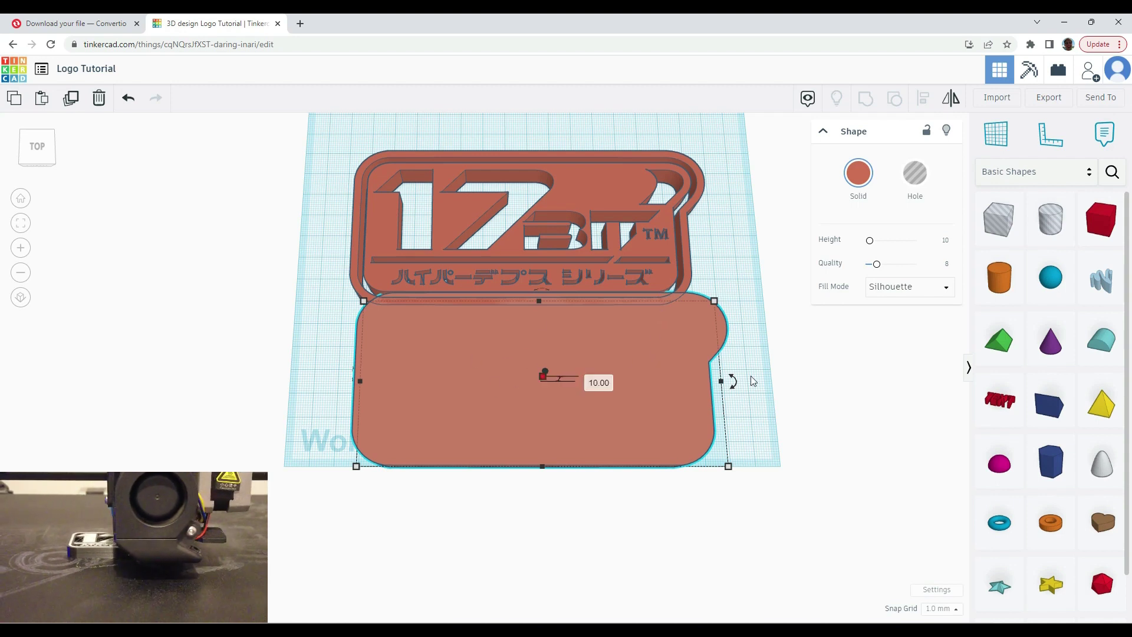
{"action": "left_click", "coordinate": [794, 381]}
{"action": "left_click", "coordinate": [672, 328]}
{"action": "left_click", "coordinate": [726, 258]}
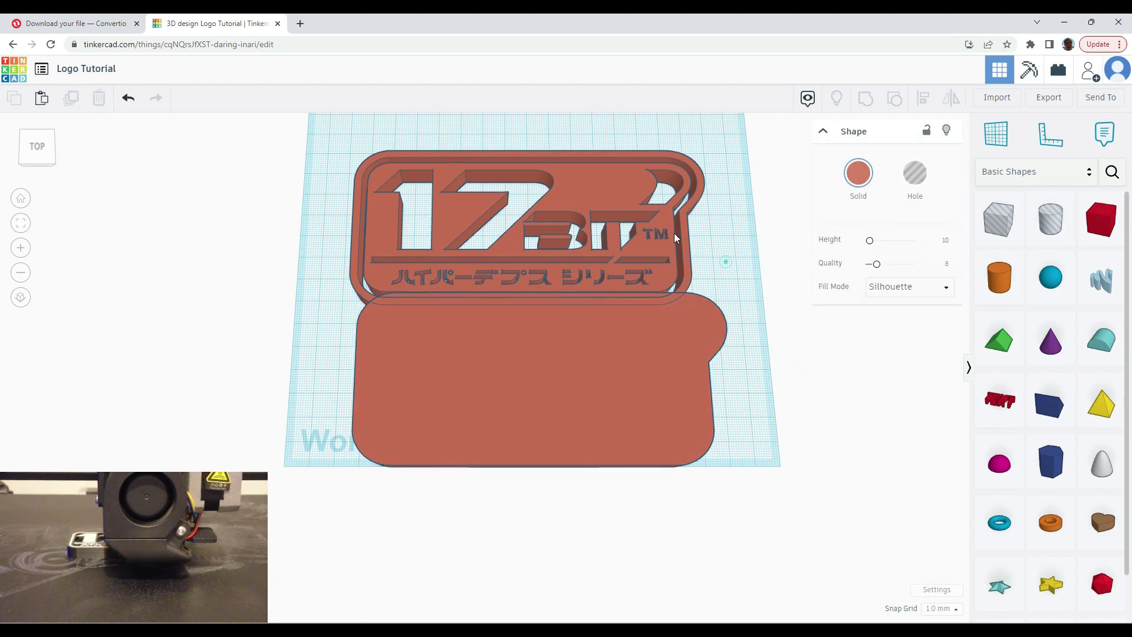
Color the original 17-BIT logo black and the silhouette copy pale yellow
{"action": "left_click", "coordinate": [607, 184]}
{"action": "left_click", "coordinate": [859, 173]}
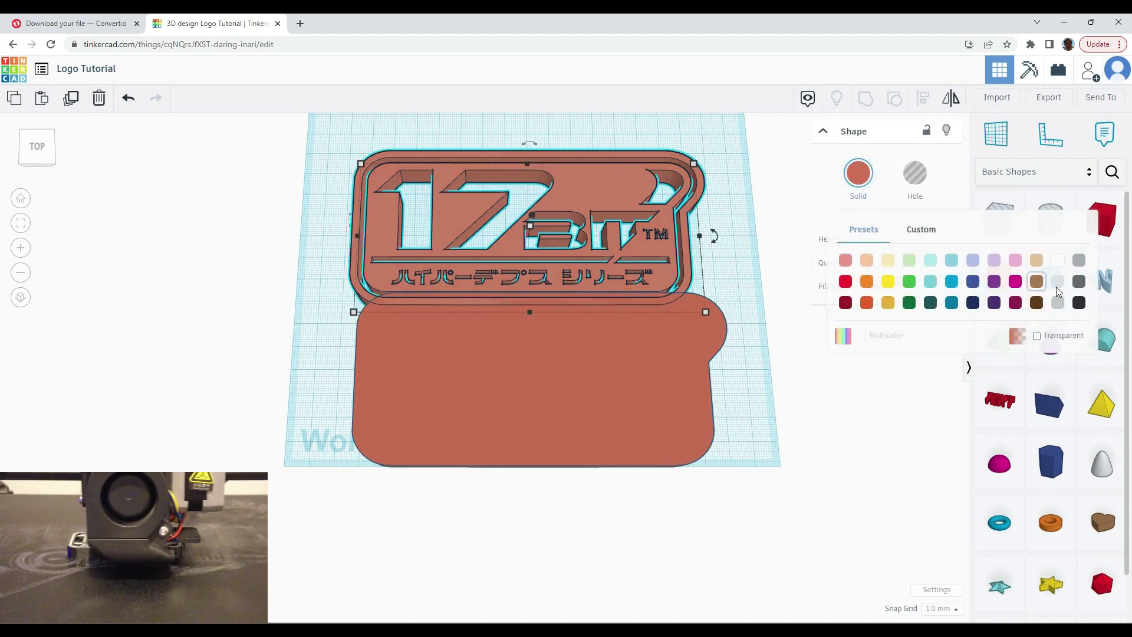
{"action": "left_click", "coordinate": [1079, 303]}
{"action": "left_click", "coordinate": [626, 362]}
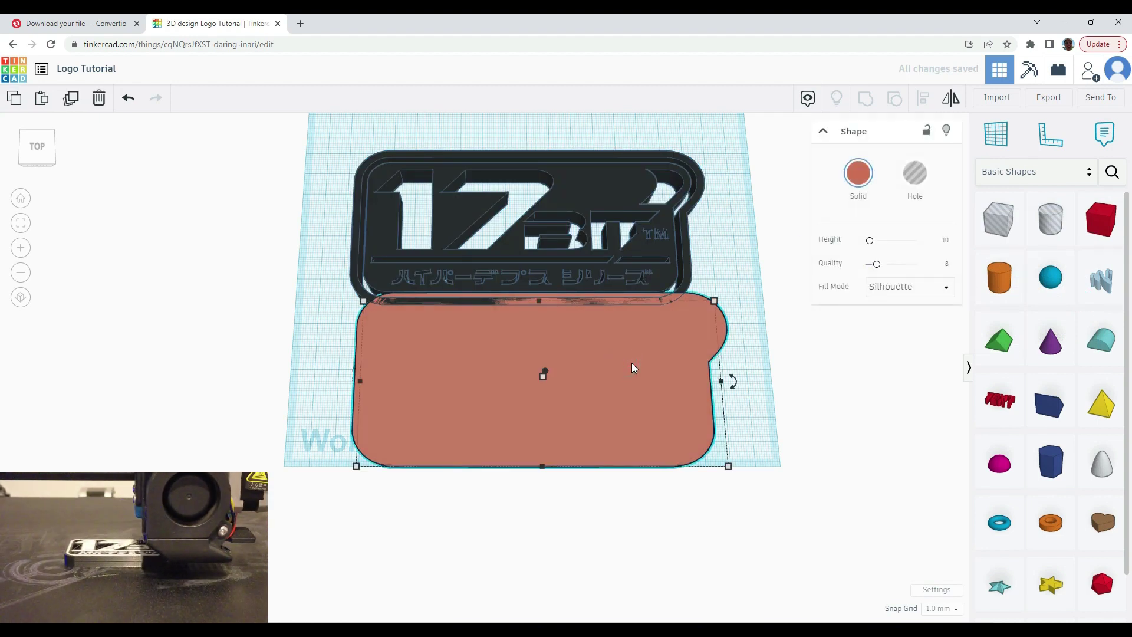
{"action": "left_click", "coordinate": [858, 173]}
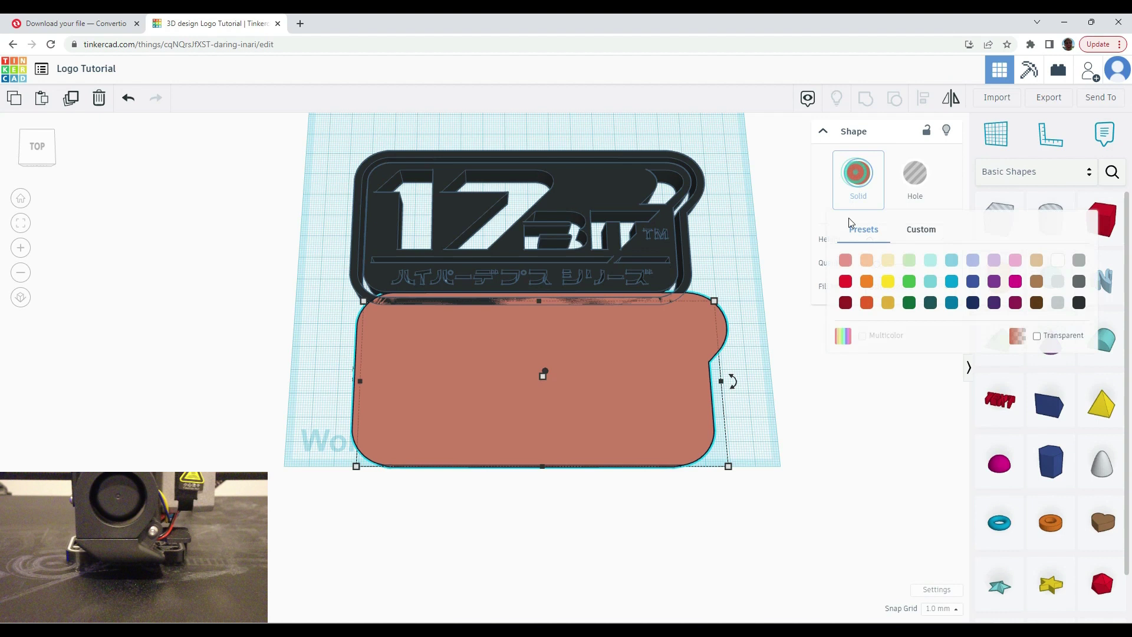
{"action": "left_click", "coordinate": [889, 260]}
Move the pale yellow silhouette about 64 mm back onto the black logo and lower its height to 7 mm
{"action": "left_click_drag", "start_coordinate": [506, 403], "coordinate": [492, 246]}
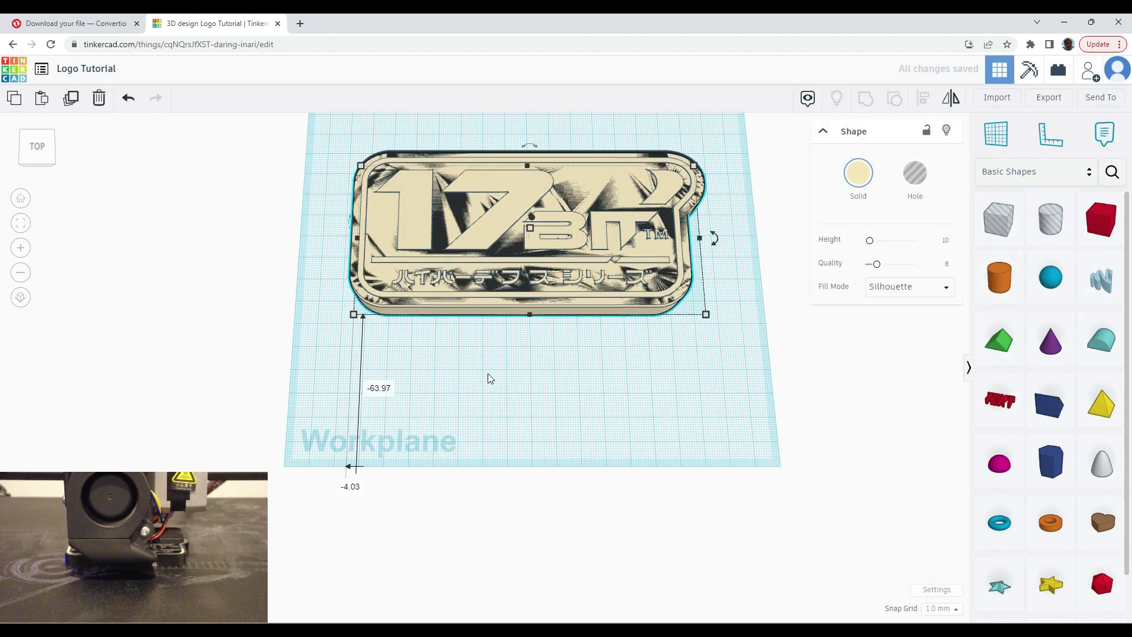
{"action": "scroll", "coordinate": [488, 375], "scroll_direction": "up", "scroll_amount": 2}
{"action": "middle_click_drag", "start_coordinate": [516, 362], "coordinate": [518, 472]}
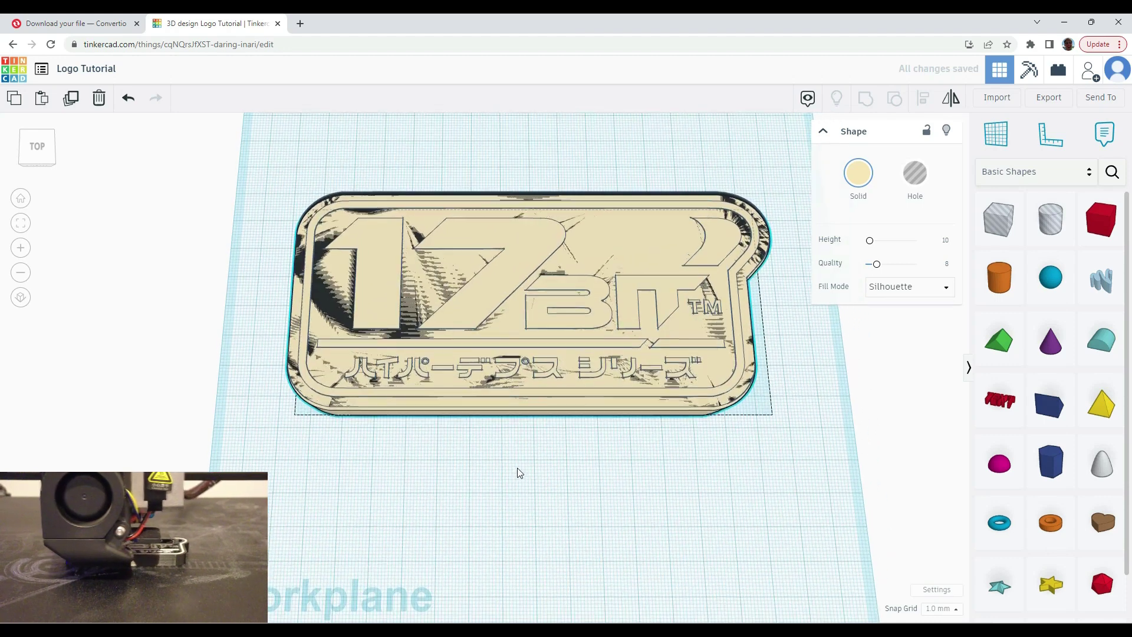
{"action": "right_click_drag", "start_coordinate": [560, 469], "coordinate": [564, 413]}
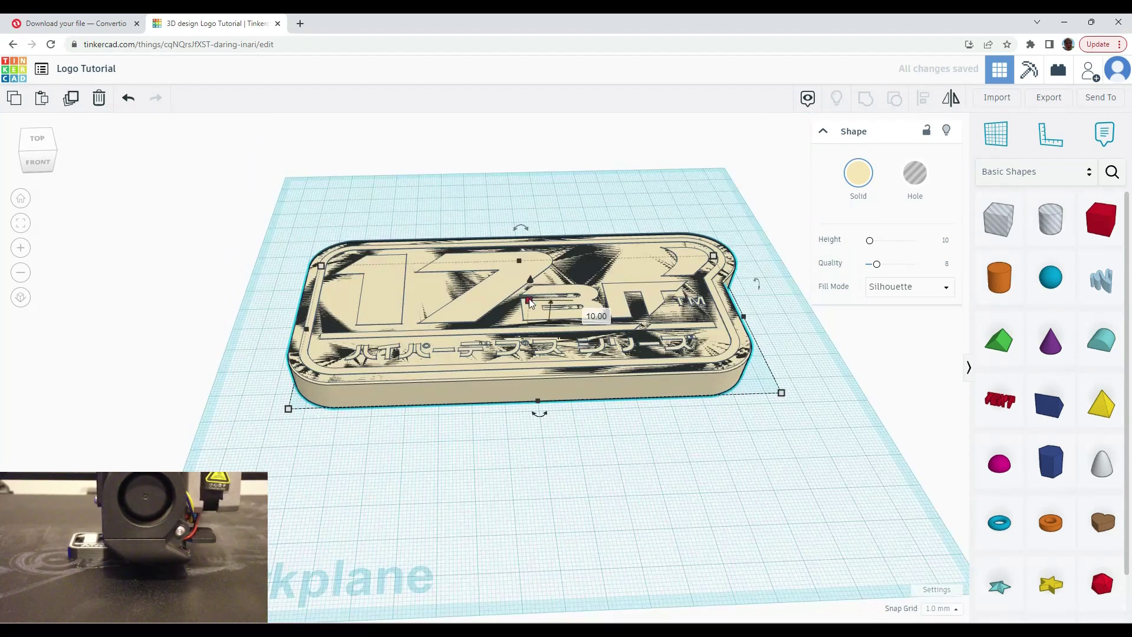
{"action": "left_click_drag", "start_coordinate": [529, 304], "coordinate": [530, 312]}
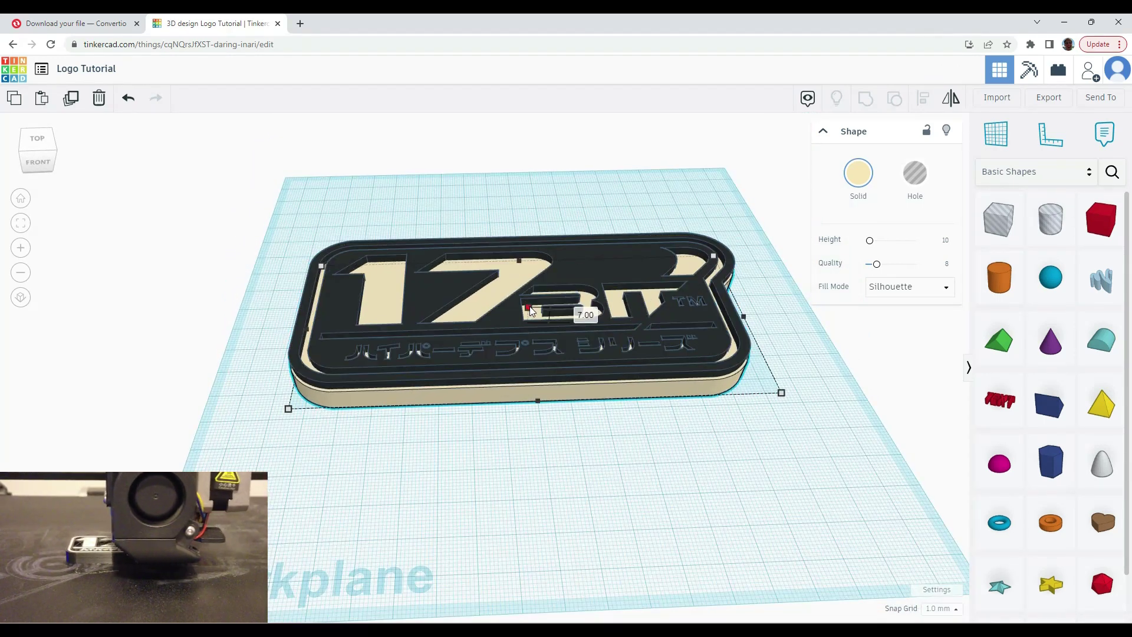
{"action": "left_click", "coordinate": [627, 450]}
Align the silhouette and the black logo with each other
{"action": "right_click_drag", "start_coordinate": [627, 450], "coordinate": [615, 521]}
{"action": "key", "text": "ctrl+a"}
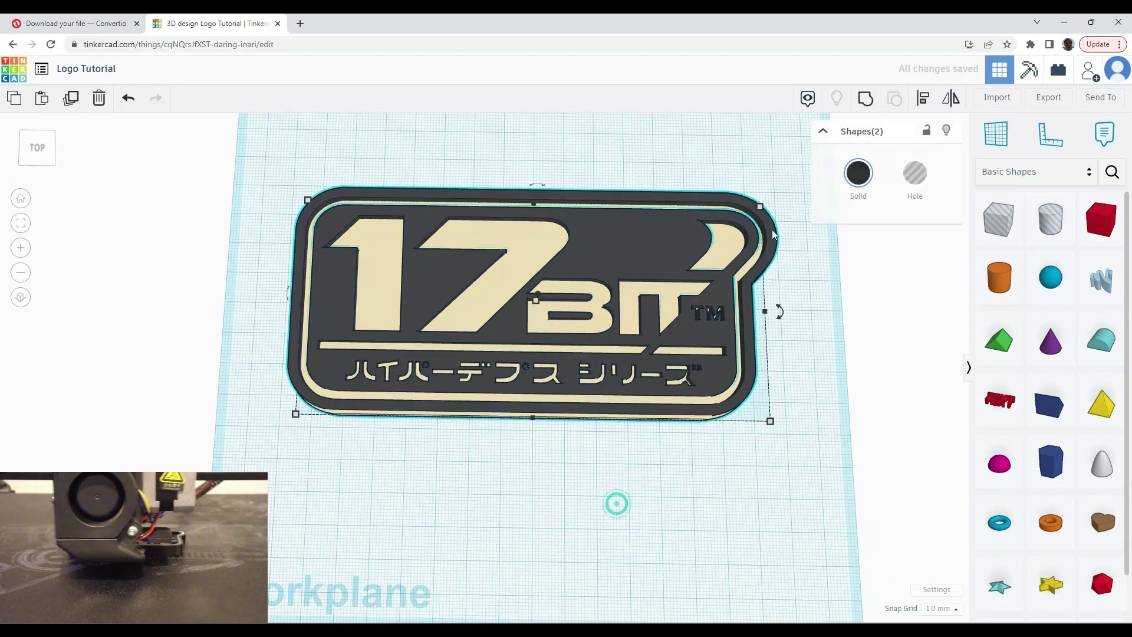
{"action": "left_click", "coordinate": [923, 97]}
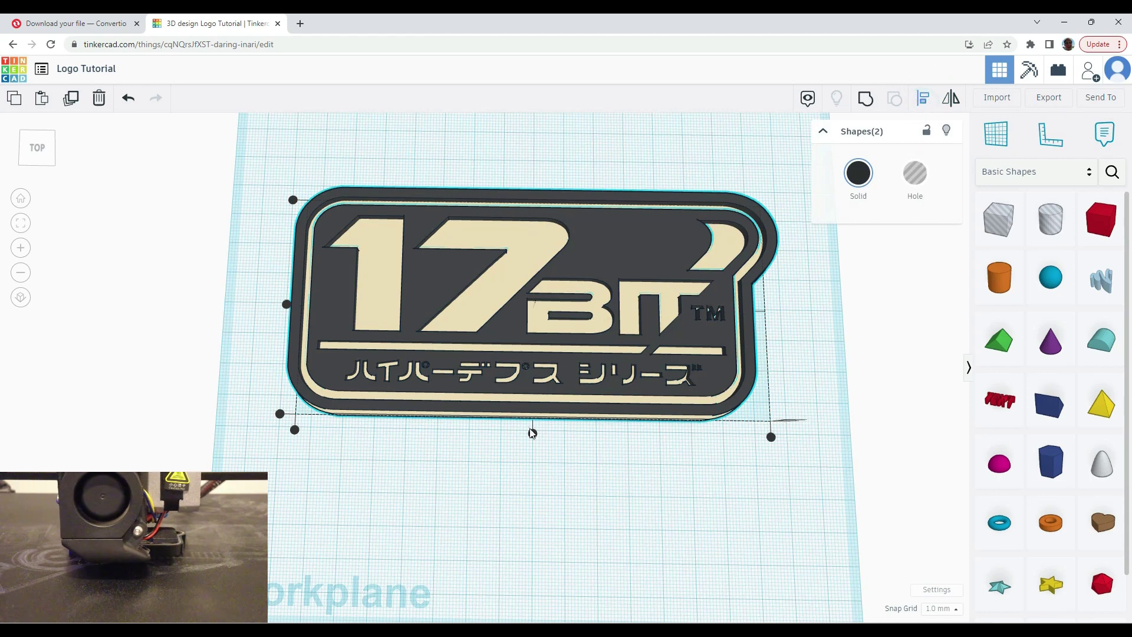
{"action": "left_click", "coordinate": [529, 505]}
Examine the stacked logo from the side and from above, including where the silhouette and black part overlap at the front edge
{"action": "right_click_drag", "start_coordinate": [528, 505], "coordinate": [637, 384]}
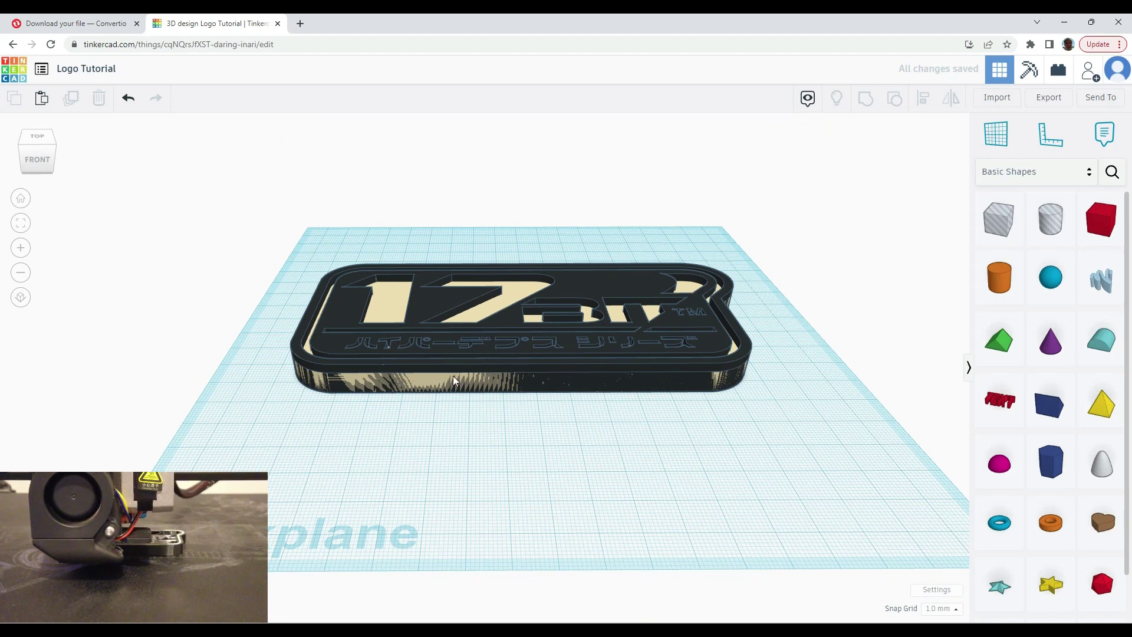
{"action": "right_click_drag", "start_coordinate": [433, 381], "coordinate": [516, 521]}
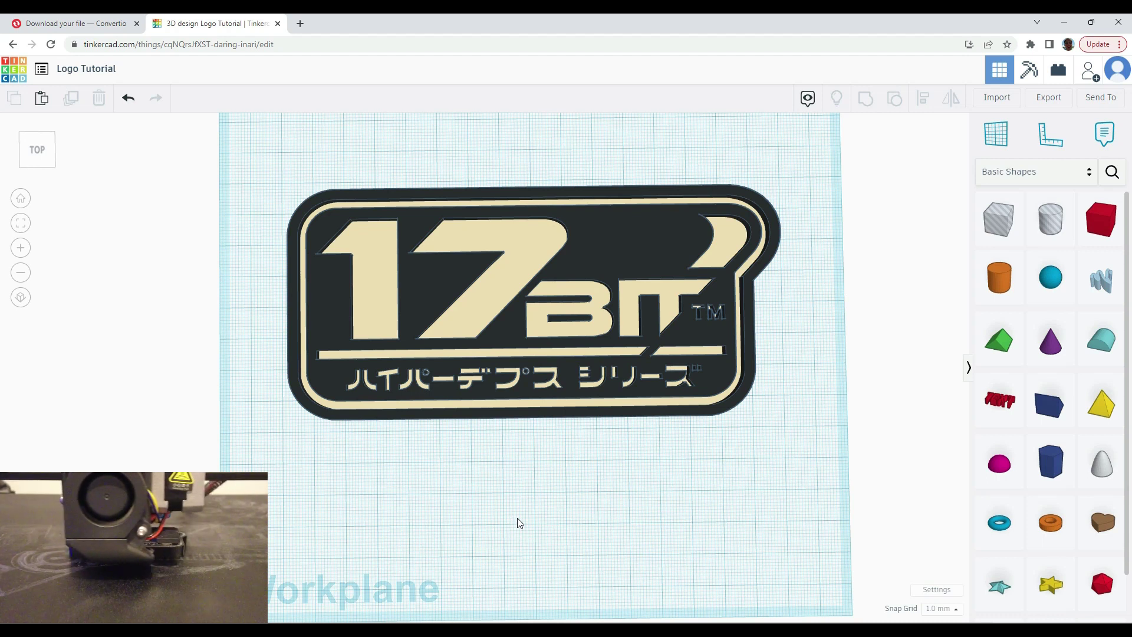
{"action": "right_click_drag", "start_coordinate": [432, 526], "coordinate": [421, 440]}
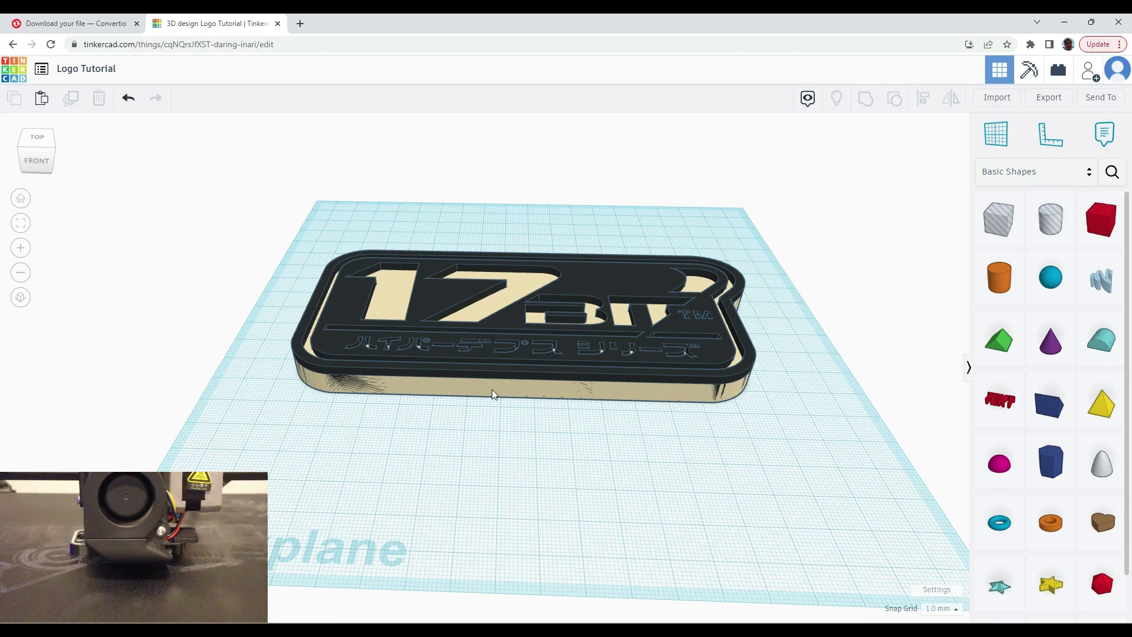
{"action": "scroll", "coordinate": [493, 394], "scroll_direction": "up", "scroll_amount": 5}
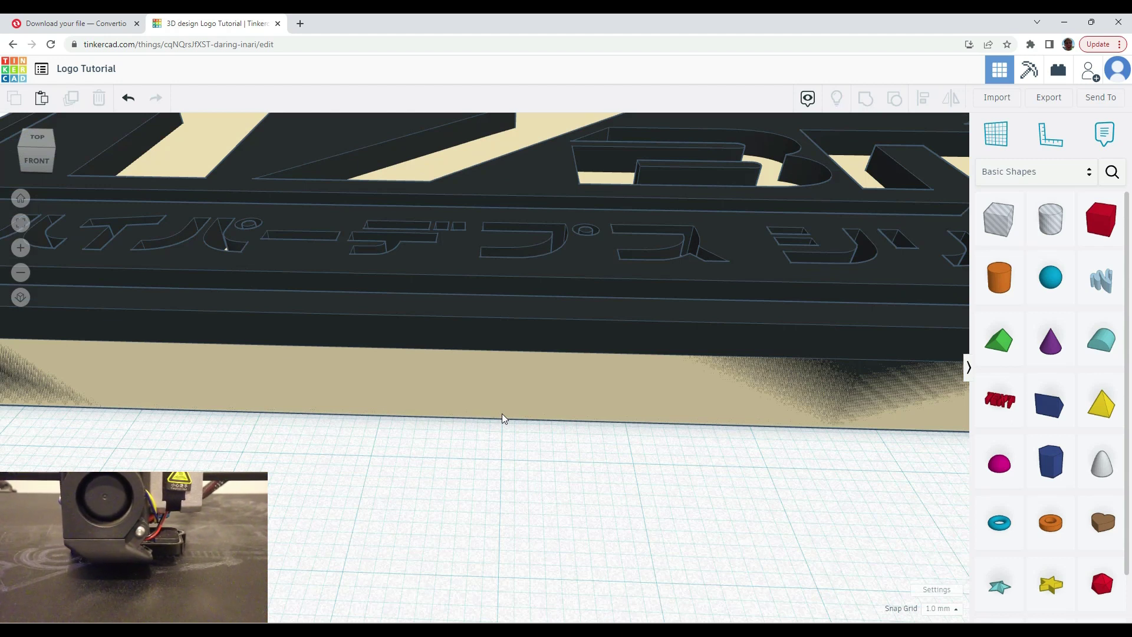
{"action": "scroll", "coordinate": [502, 419], "scroll_direction": "down", "scroll_amount": 5}
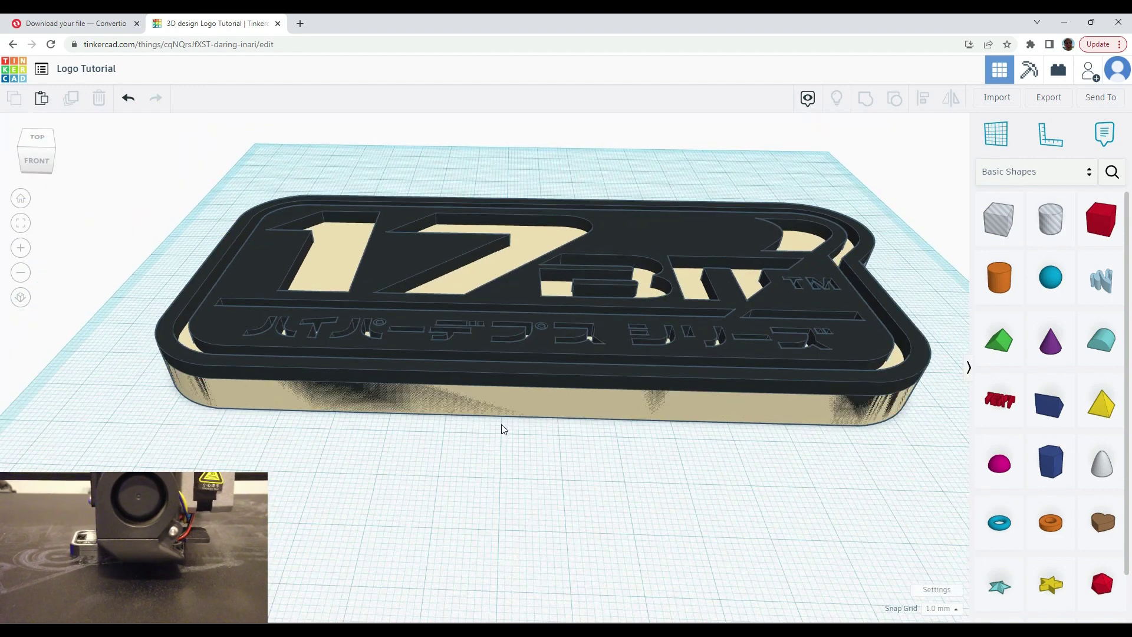
{"action": "right_click_drag", "start_coordinate": [506, 438], "coordinate": [518, 472]}
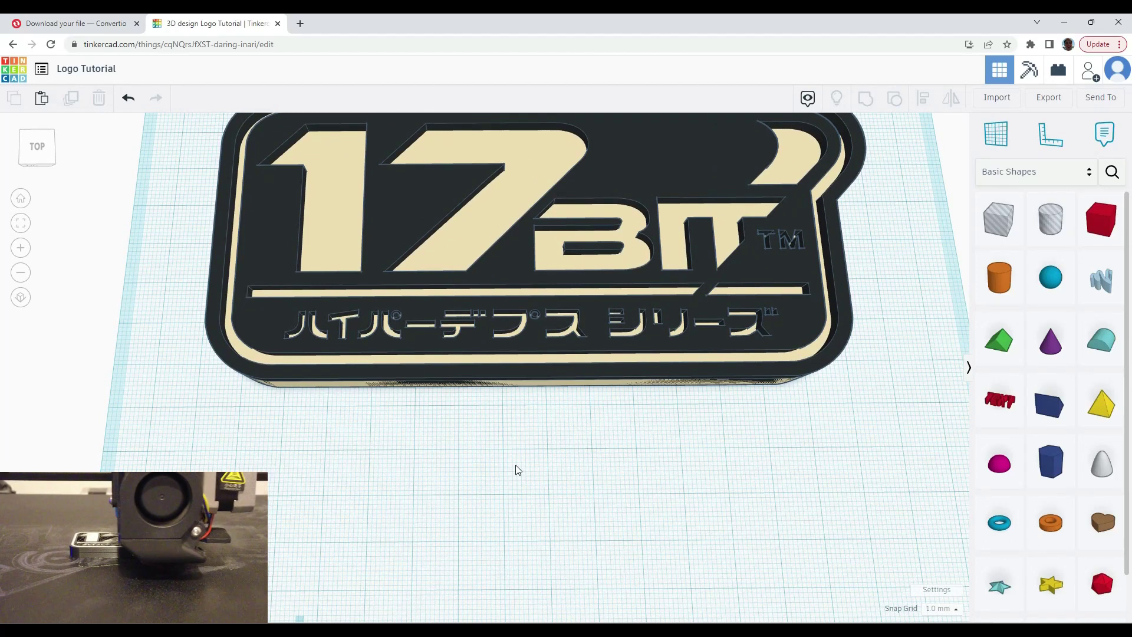
{"action": "scroll", "coordinate": [512, 442], "scroll_direction": "down", "scroll_amount": 3}
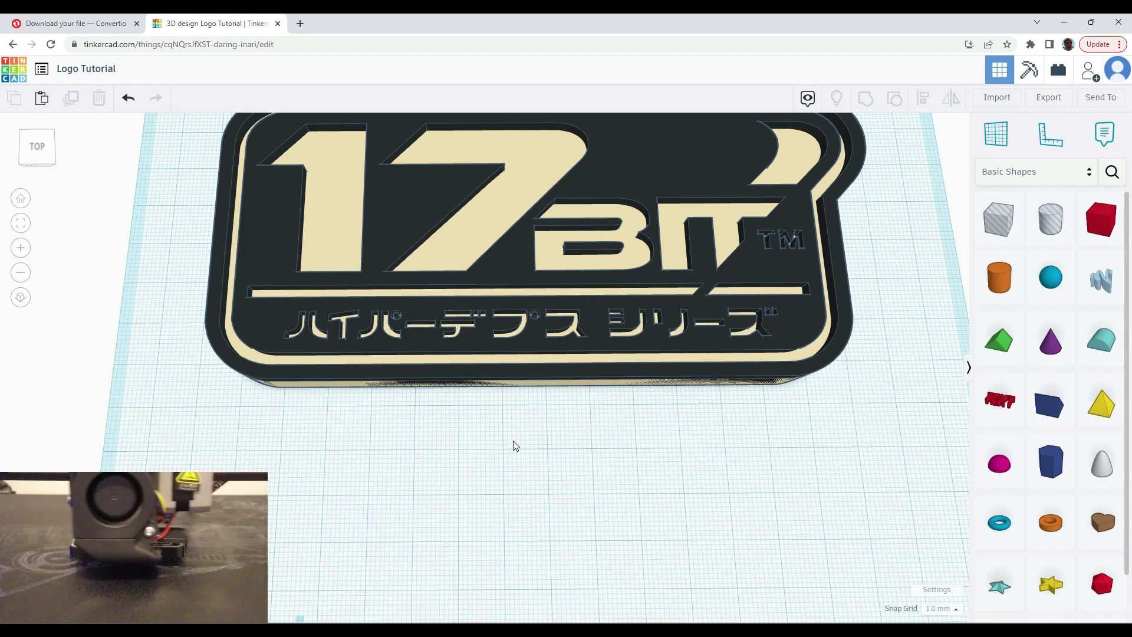
Duplicate the black logo and place the copy in front of the stacked logo on the workplane
{"action": "left_click", "coordinate": [624, 198]}
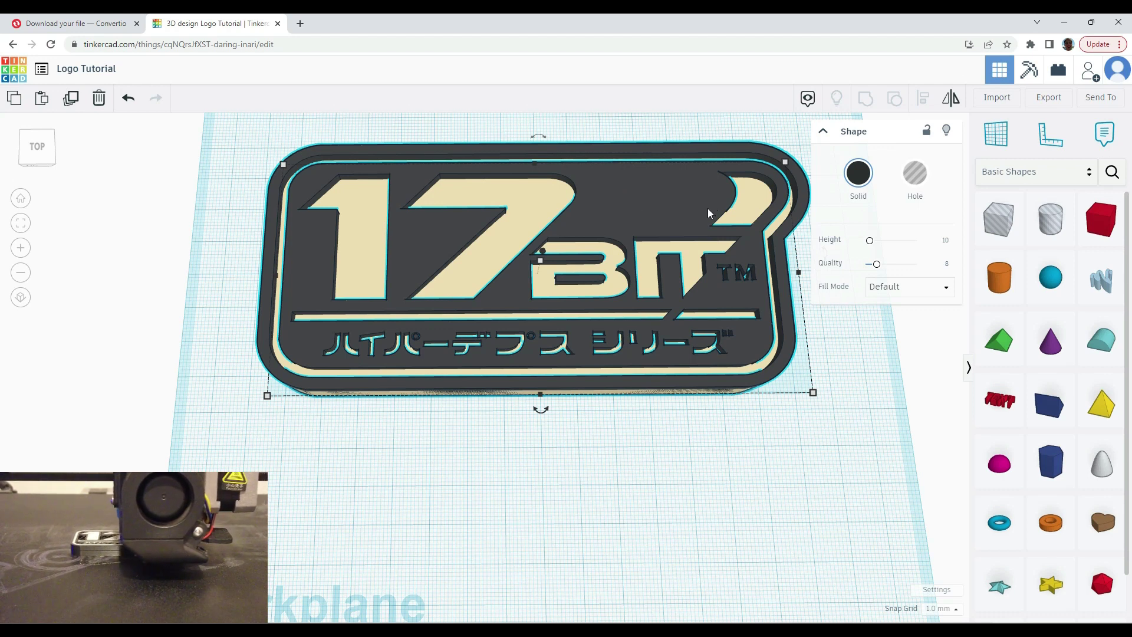
{"action": "key", "text": "ctrl+v"}
{"action": "left_click_drag", "start_coordinate": [868, 335], "coordinate": [621, 600]}
{"action": "left_click", "coordinate": [885, 502]}
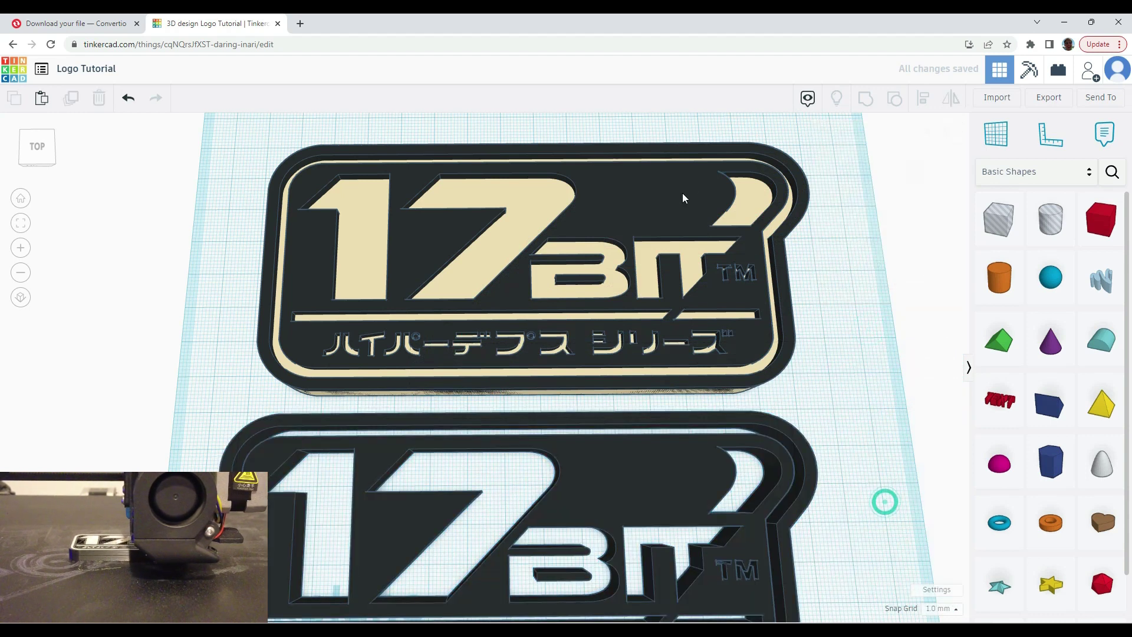
Turn the black logo in the stack into a hole and group it with the silhouette to cut out the pale yellow inlay
{"action": "left_click", "coordinate": [683, 197]}
{"action": "left_click", "coordinate": [915, 173]}
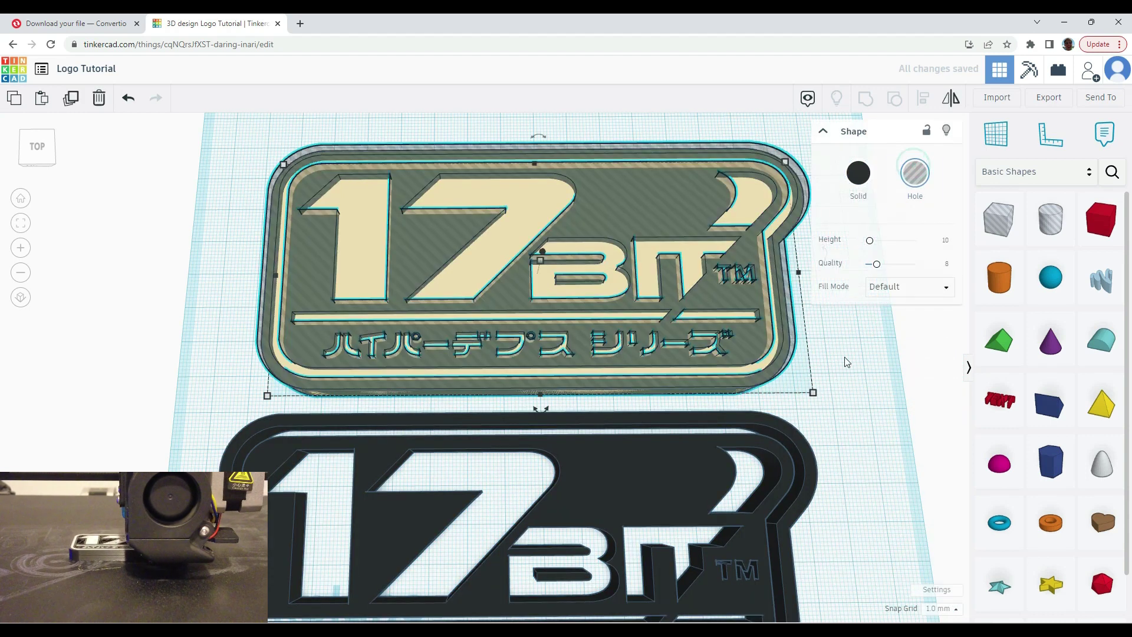
{"action": "left_click", "coordinate": [865, 411]}
{"action": "left_click_drag", "start_coordinate": [856, 330], "coordinate": [684, 286]}
{"action": "left_click", "coordinate": [865, 99]}
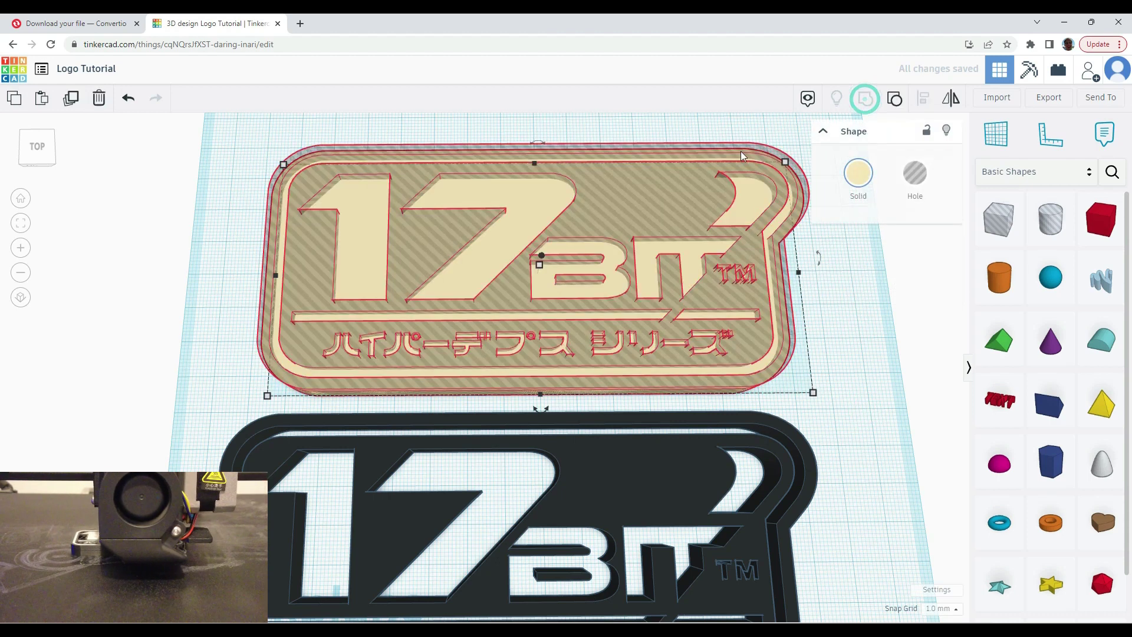
{"action": "left_click", "coordinate": [829, 284]}
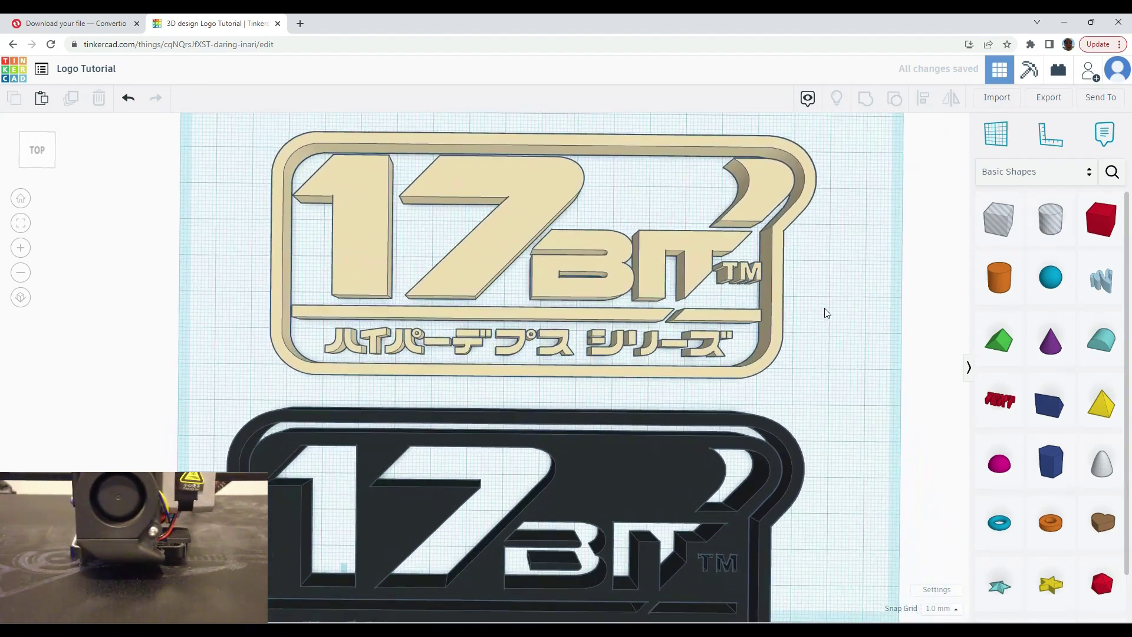
Move the black logo copy back over the pale yellow inlay and center-align the two parts in both horizontal directions
{"action": "left_click_drag", "start_coordinate": [631, 503], "coordinate": [639, 193]}
{"action": "key", "text": "ctrl+a"}
{"action": "key", "text": "l"}
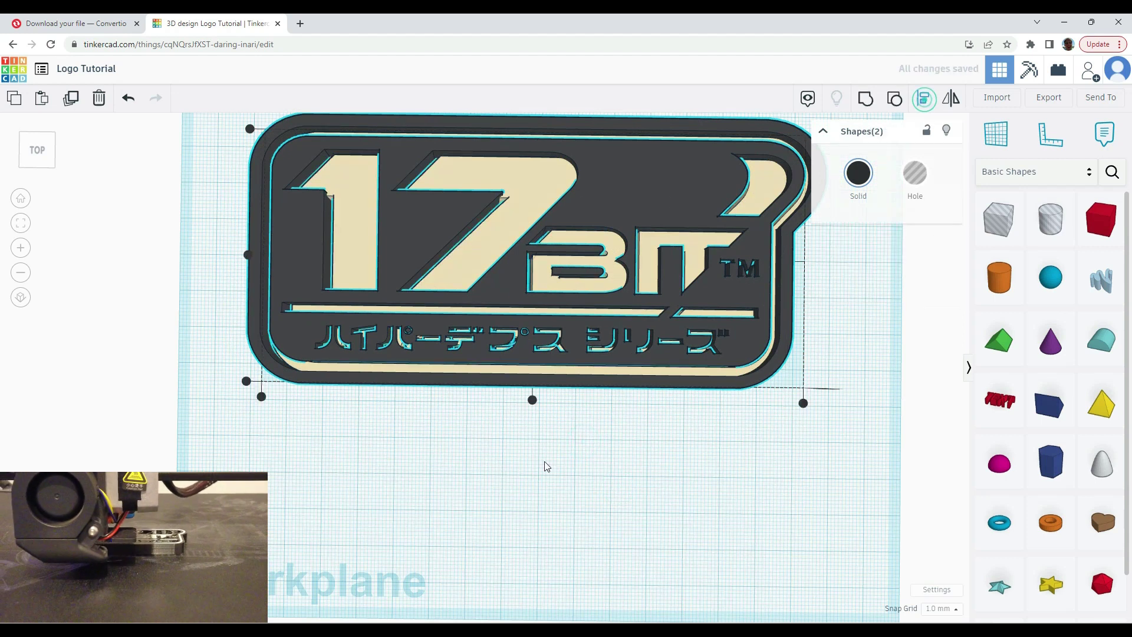
{"action": "left_click", "coordinate": [532, 400]}
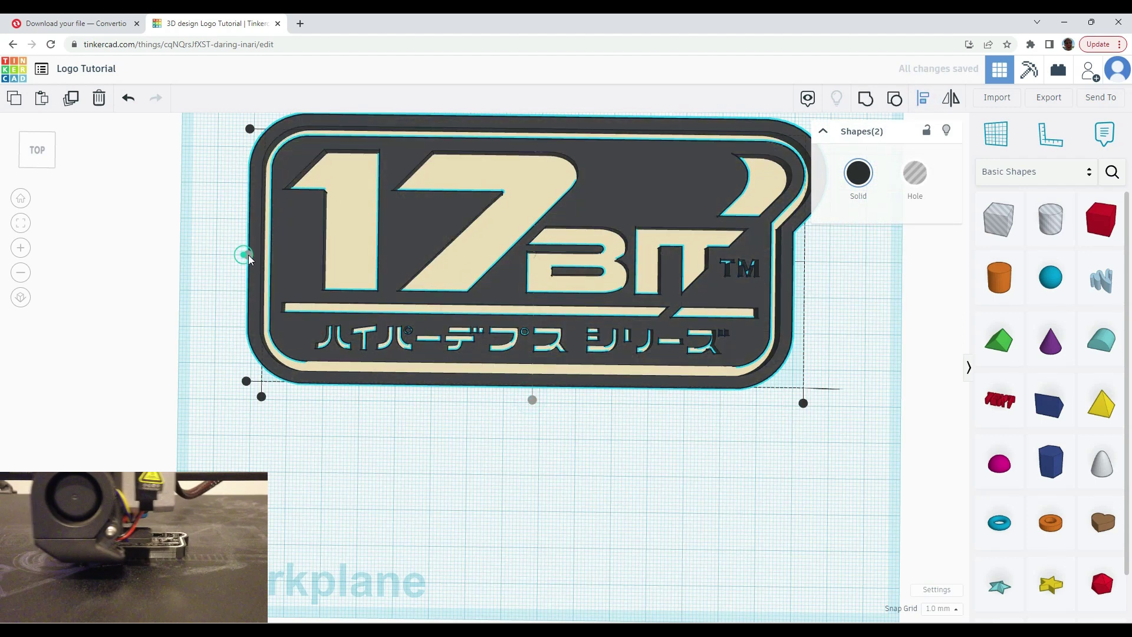
{"action": "left_click", "coordinate": [461, 500]}
Raise the height of the pale yellow inlay to 11 mm so it stands above the black logo
{"action": "scroll", "coordinate": [507, 412], "scroll_direction": "up", "scroll_amount": 2}
{"action": "right_click_drag", "start_coordinate": [509, 412], "coordinate": [530, 199]}
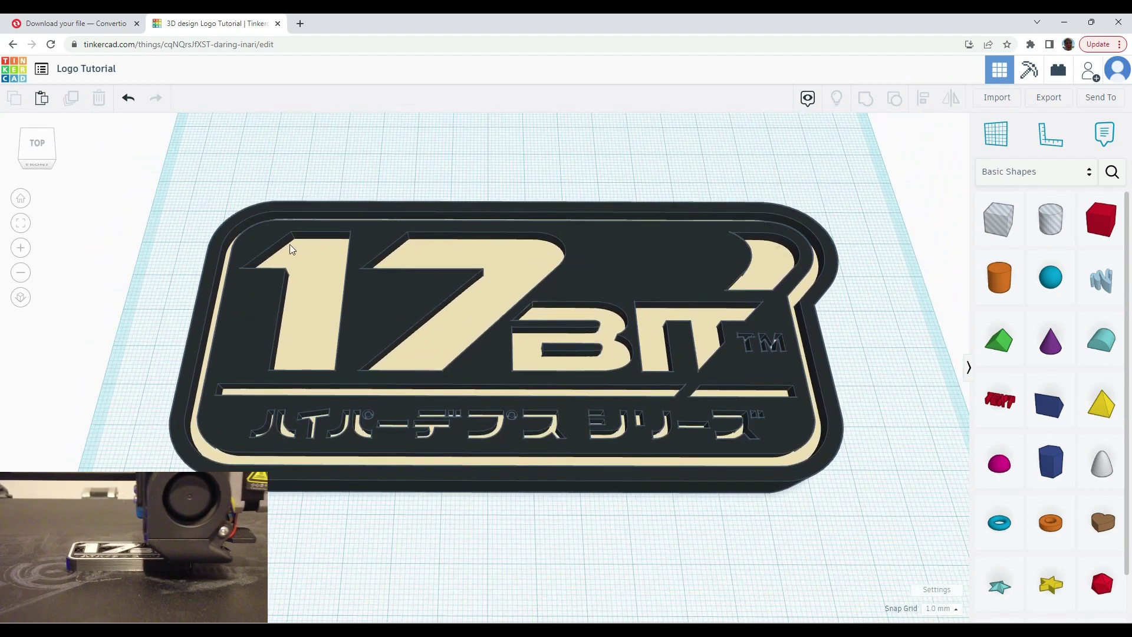
{"action": "left_click", "coordinate": [445, 341]}
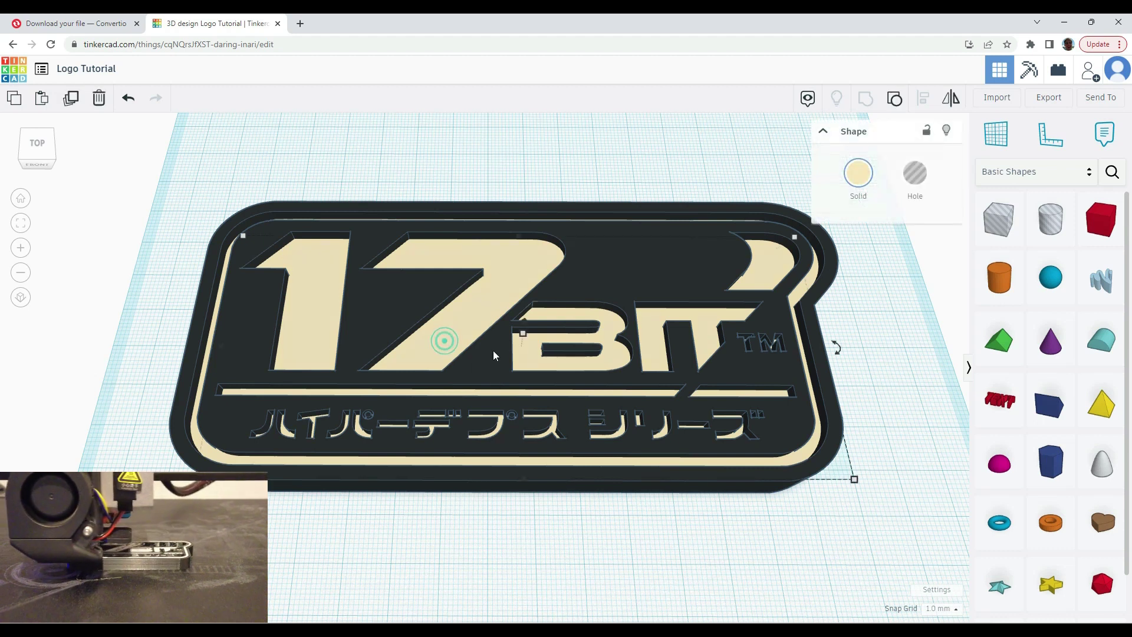
{"action": "left_click_drag", "start_coordinate": [525, 334], "coordinate": [526, 326]}
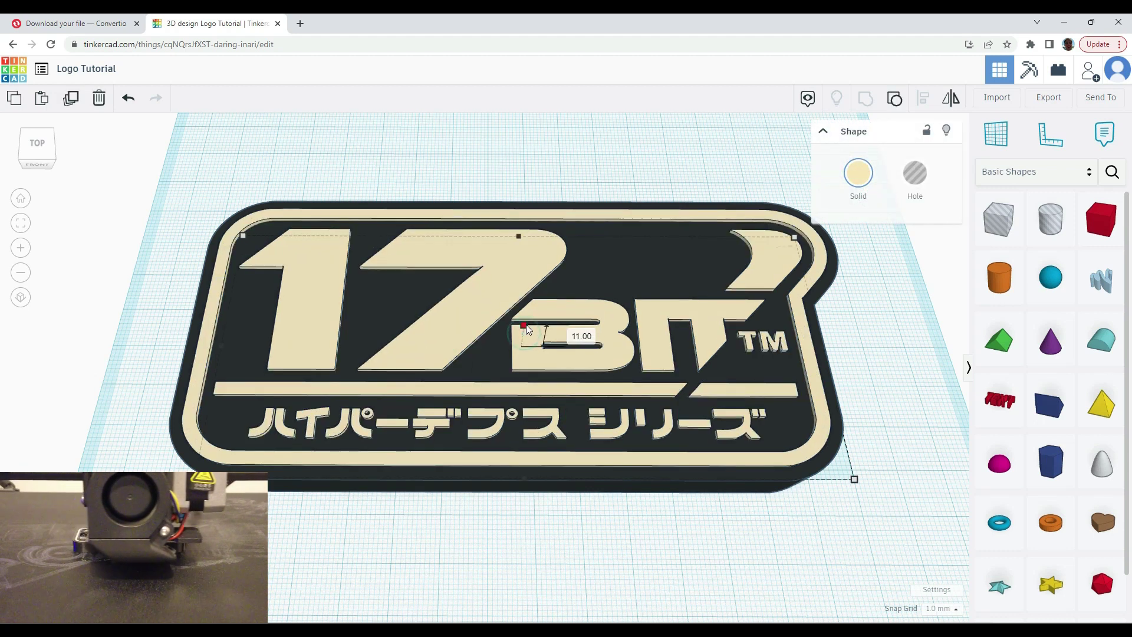
{"action": "left_click", "coordinate": [496, 512]}
{"action": "mouse_move", "coordinate": [506, 531]}
{"action": "right_mouse_down"}
{"action": "mouse_move", "coordinate": [498, 435]}
{"action": "mouse_move", "coordinate": [514, 532]}
{"action": "mouse_move", "coordinate": [522, 518]}
{"action": "mouse_move", "coordinate": [526, 532]}
{"action": "right_mouse_up"}
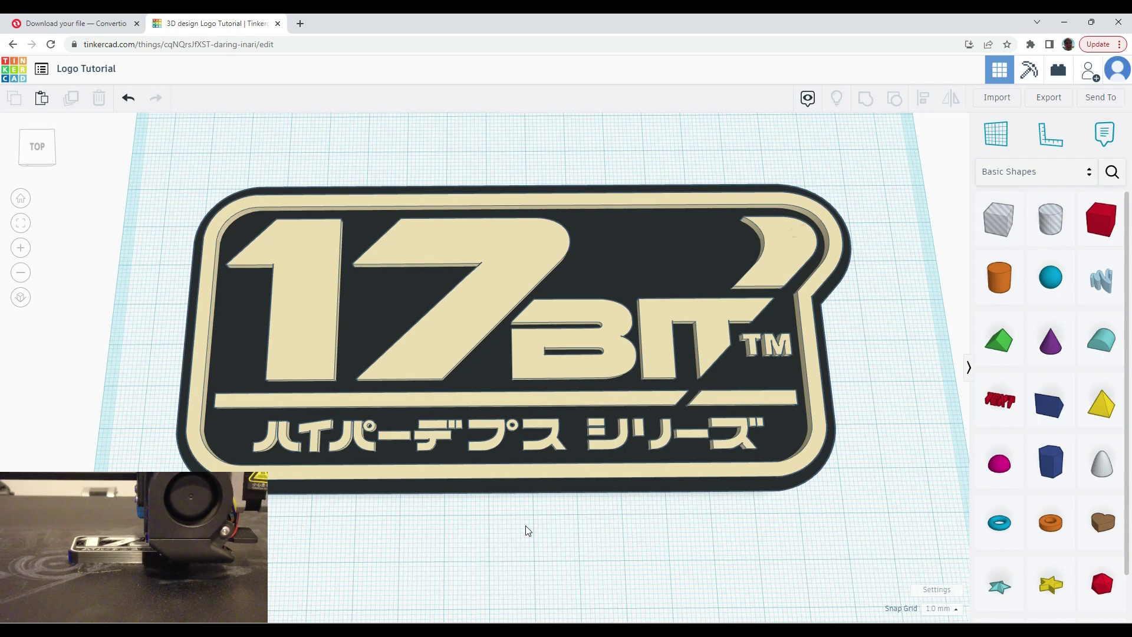
{"action": "right_click_drag", "start_coordinate": [529, 528], "coordinate": [554, 530]}
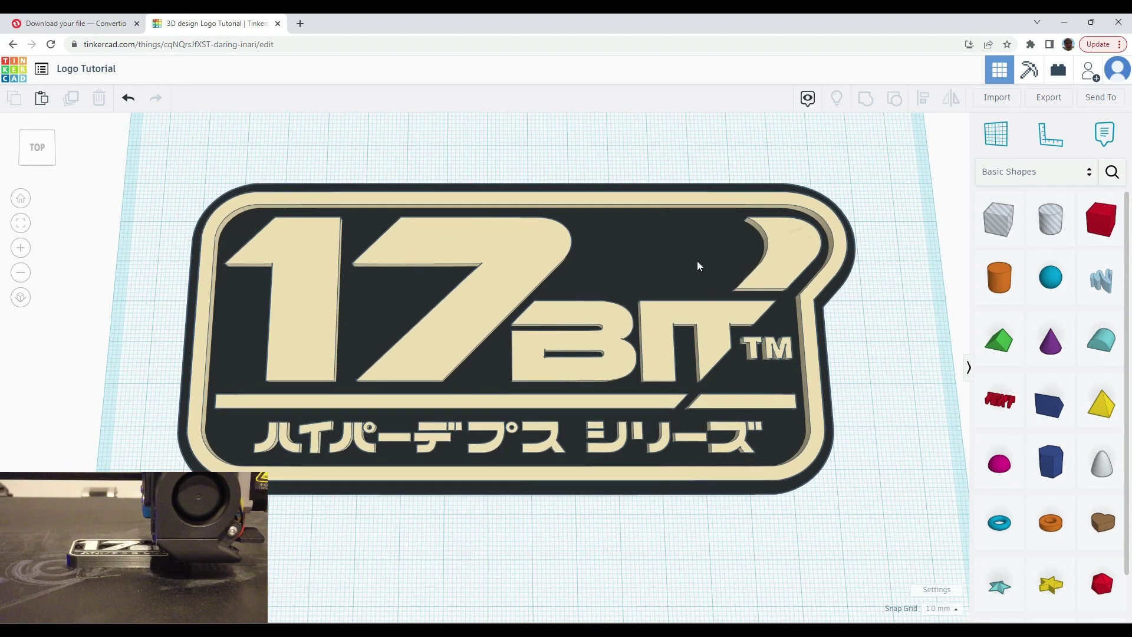
Duplicate the pale yellow inlay and place the copy behind the assembled logo on the workplane
{"action": "left_click", "coordinate": [777, 244]}
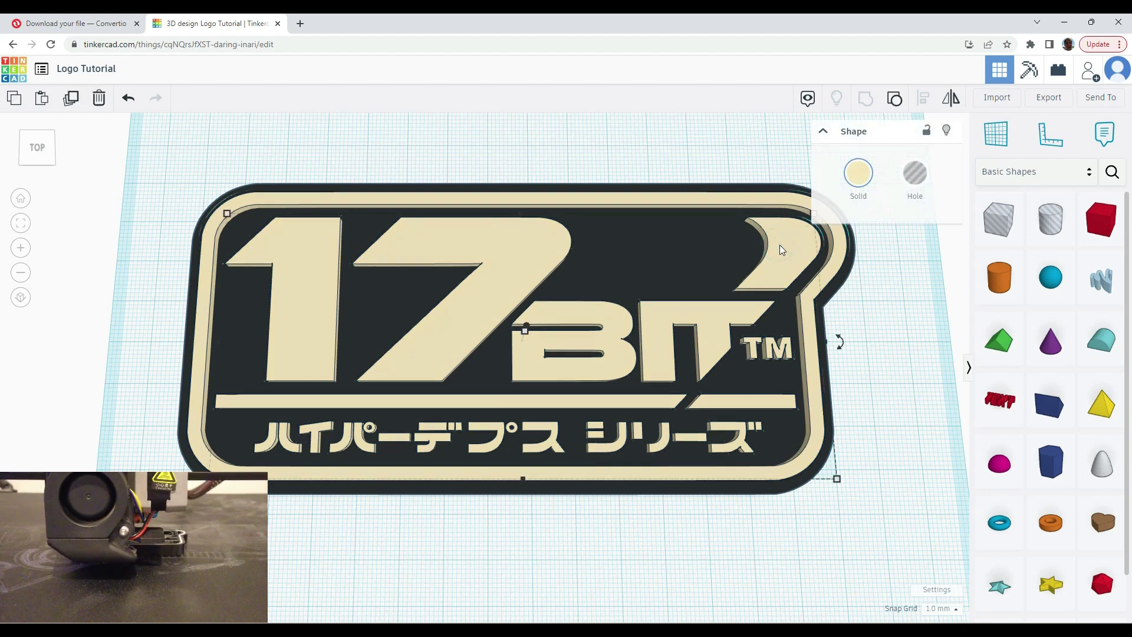
{"action": "key", "text": "ctrl+v"}
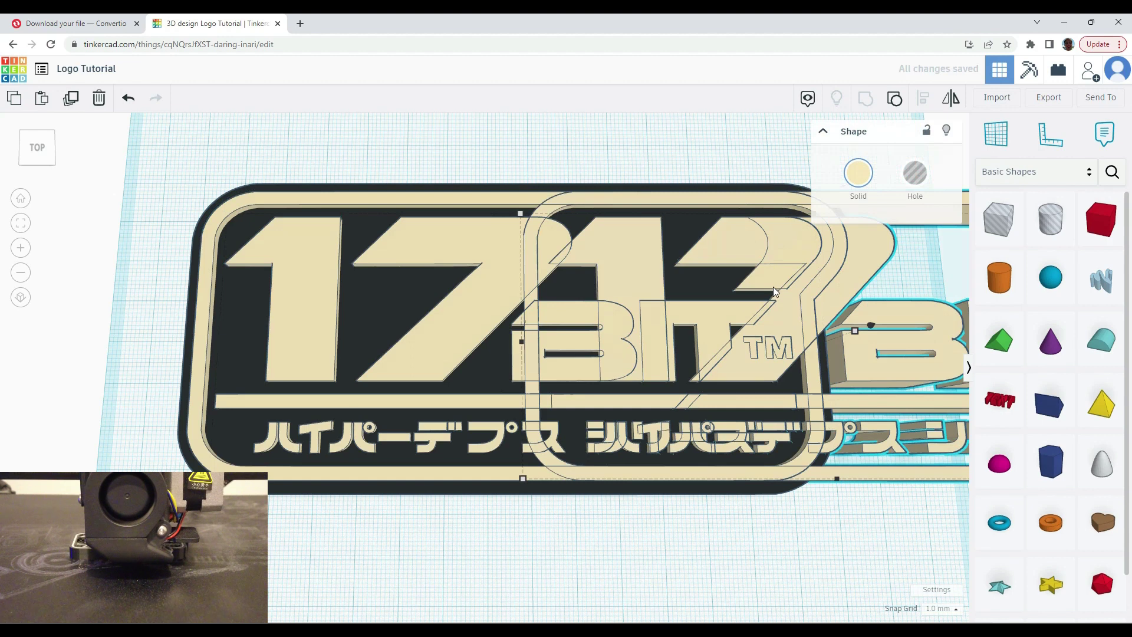
{"action": "middle_click_drag", "start_coordinate": [773, 287], "coordinate": [483, 487]}
{"action": "left_click_drag", "start_coordinate": [699, 459], "coordinate": [459, 168]}
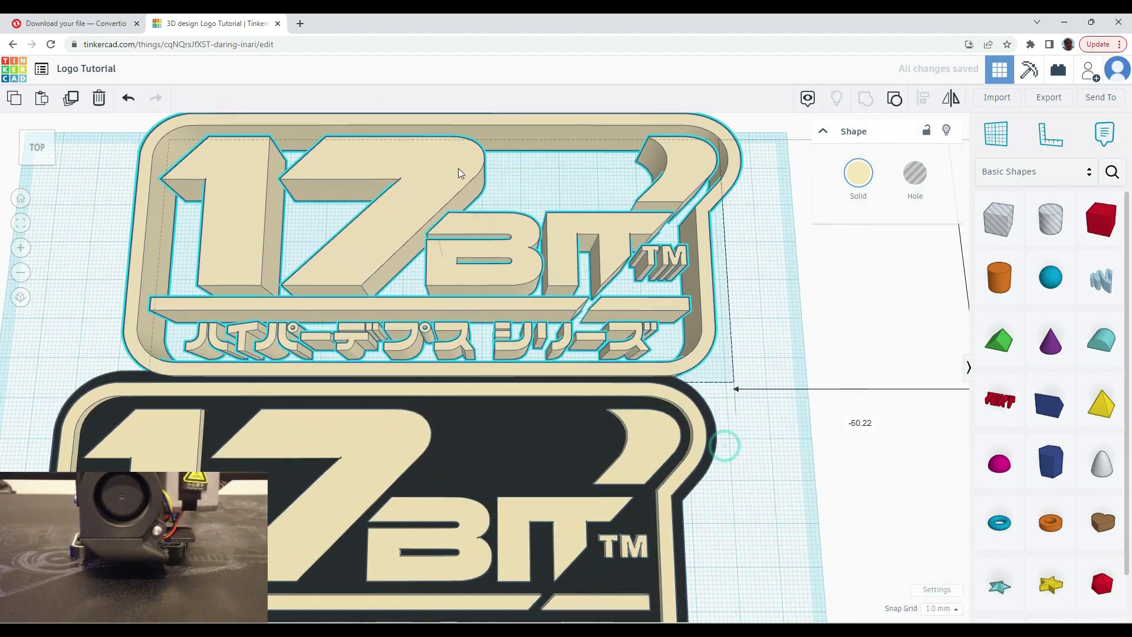
Place a hole box over the rear inlay copy and stretch it to 139 mm wide, covering everything except the swoosh side
{"action": "middle_click_drag", "start_coordinate": [465, 183], "coordinate": [486, 303]}
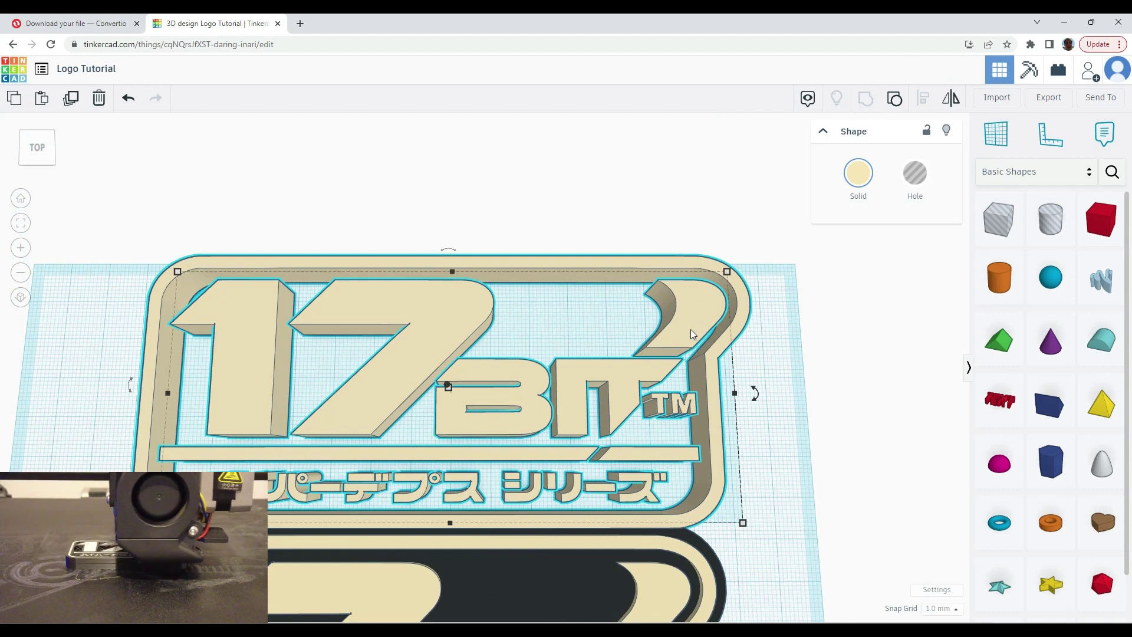
{"action": "left_click_drag", "start_coordinate": [691, 329], "coordinate": [690, 314]}
{"action": "left_click", "coordinate": [806, 341]}
{"action": "left_click_drag", "start_coordinate": [998, 219], "coordinate": [577, 521]}
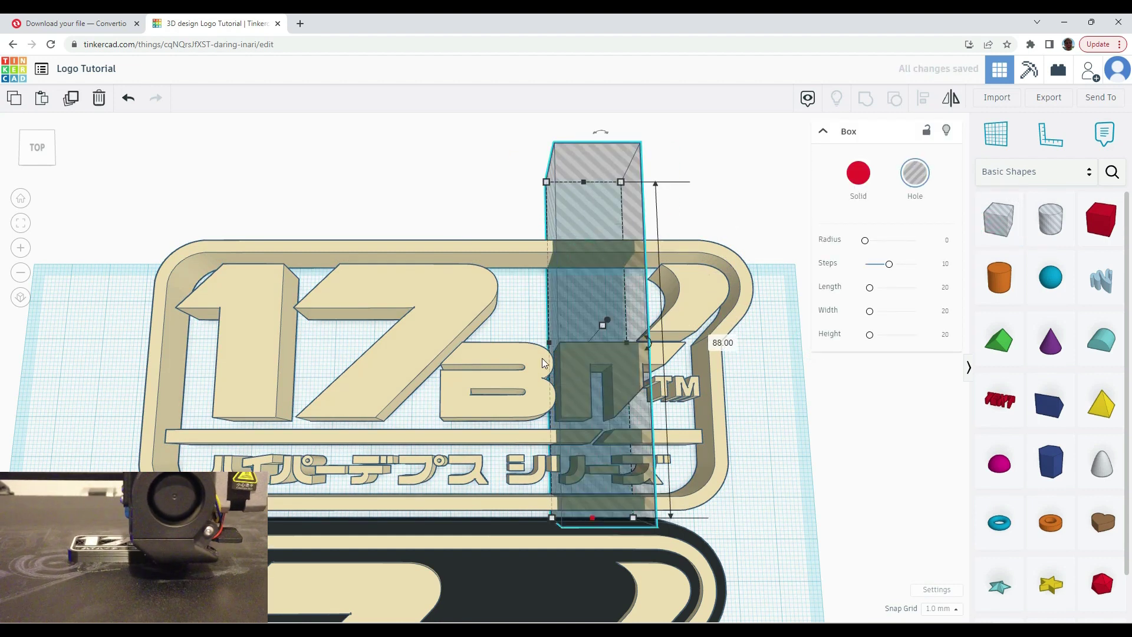
{"action": "left_click_drag", "start_coordinate": [543, 343], "coordinate": [87, 342]}
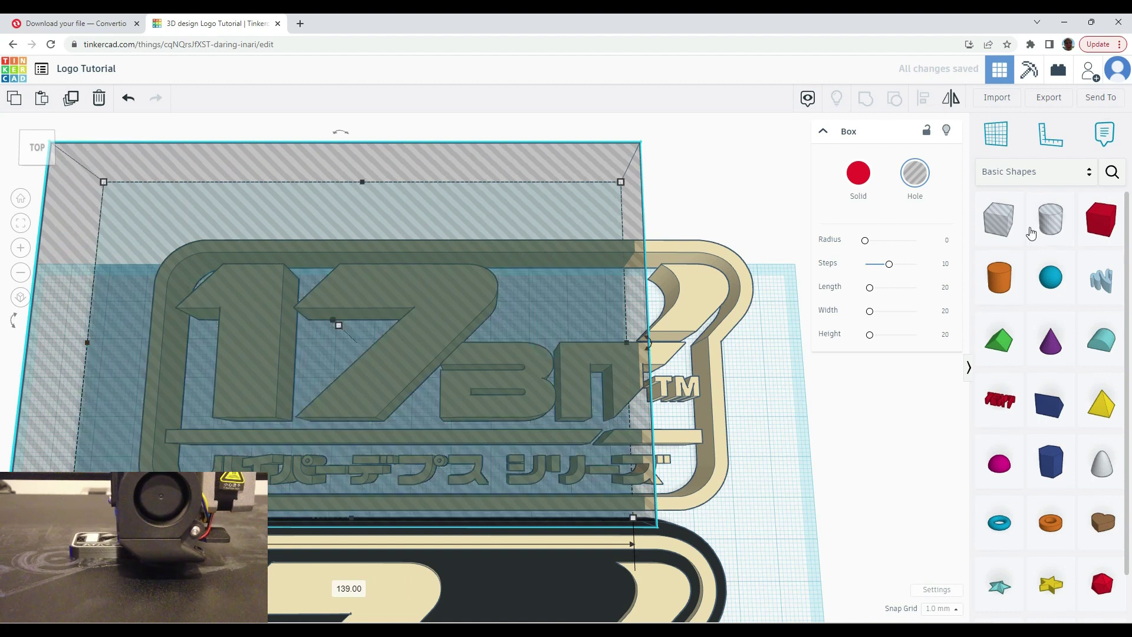
Cover the area below the swoosh with a second hole box and the border behind it with a stretched hole cylinder
{"action": "left_click_drag", "start_coordinate": [997, 236], "coordinate": [753, 382]}
{"action": "left_click_drag", "start_coordinate": [686, 422], "coordinate": [689, 526]}
{"action": "left_click_drag", "start_coordinate": [1049, 234], "coordinate": [799, 235]}
{"action": "left_click_drag", "start_coordinate": [649, 210], "coordinate": [642, 221]}
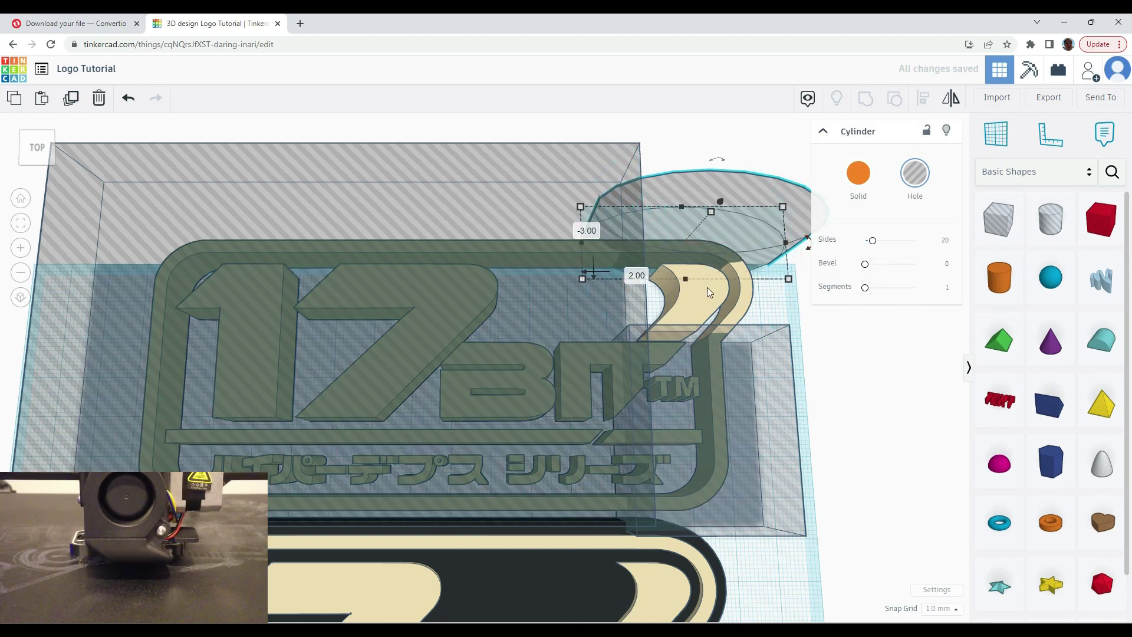
Add a small hole box beside the swoosh and rotate it slightly to cover the curved outer border
{"action": "left_click_drag", "start_coordinate": [999, 219], "coordinate": [748, 288]}
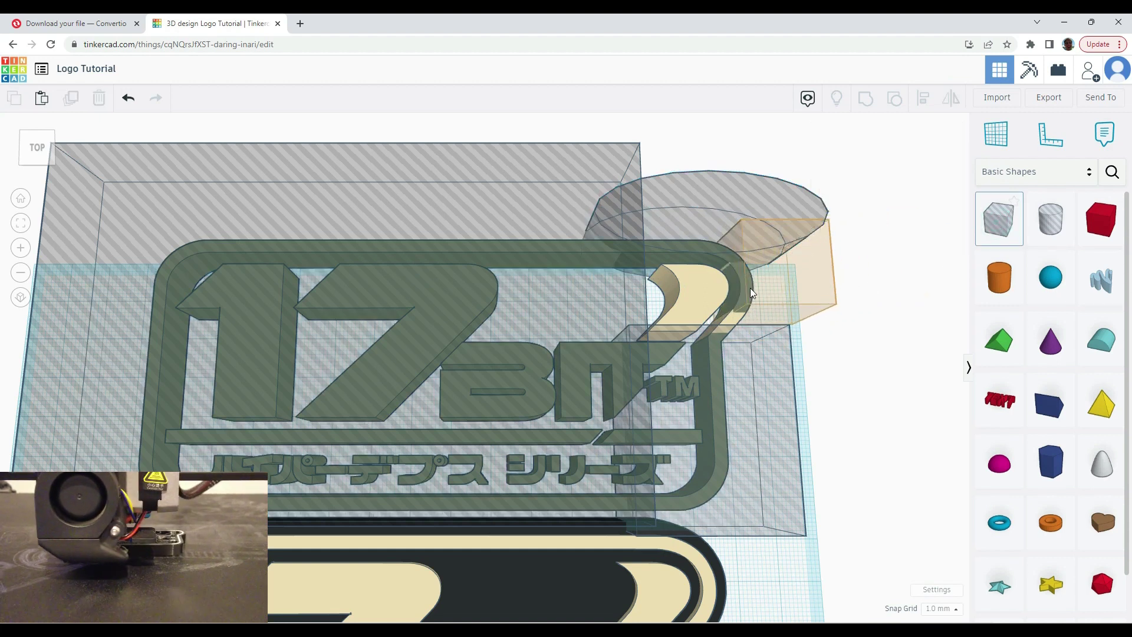
{"action": "scroll", "coordinate": [759, 270], "scroll_direction": "up", "scroll_amount": 3}
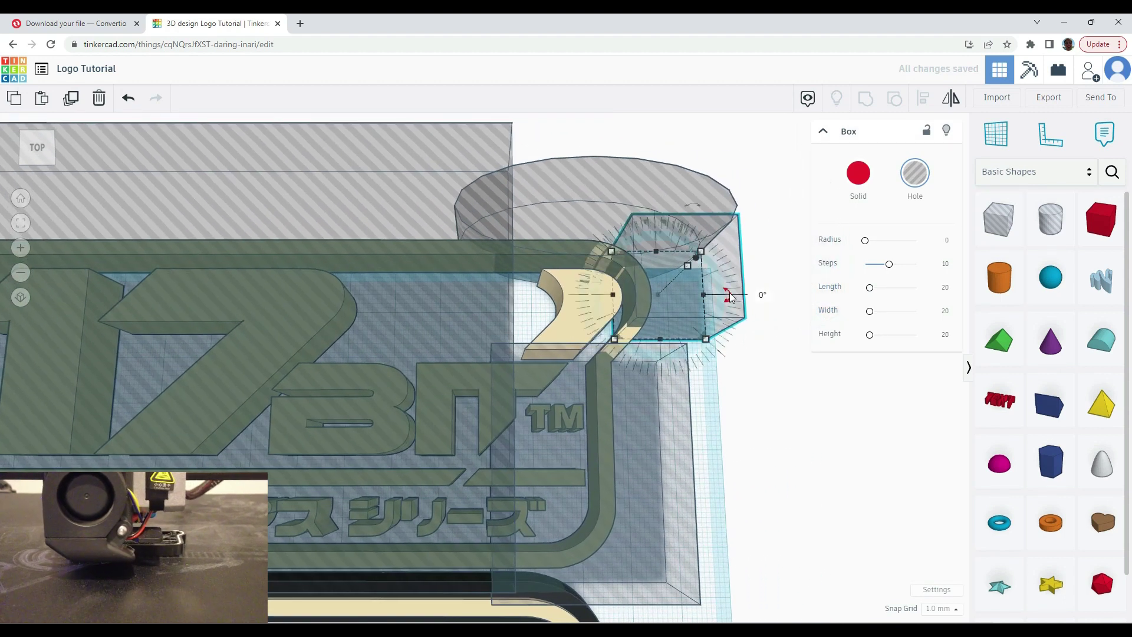
{"action": "left_click_drag", "start_coordinate": [726, 295], "coordinate": [692, 309]}
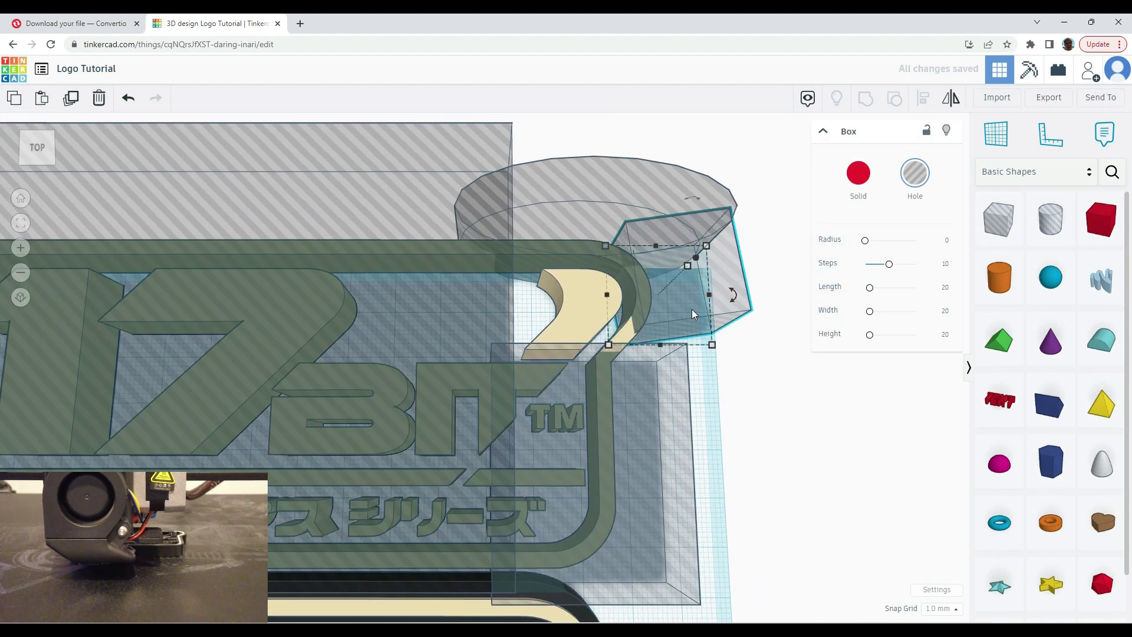
Add a hole cylinder over the remaining border below the swoosh, and group all holes with the inlay copy to isolate the swoosh
{"action": "left_click", "coordinate": [869, 362]}
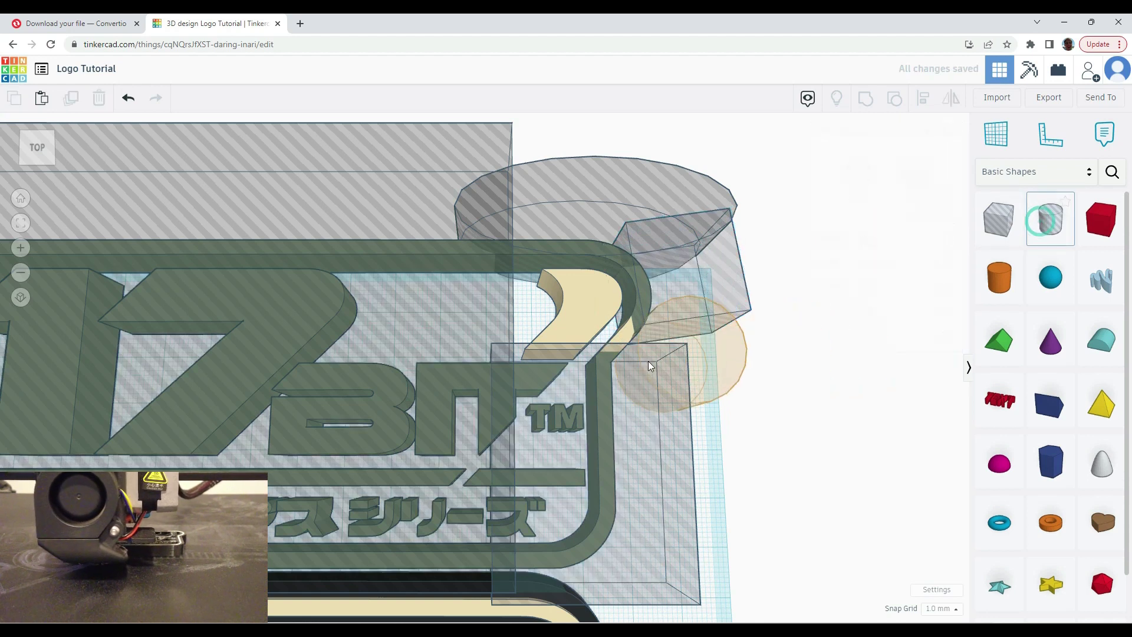
{"action": "left_click", "coordinate": [633, 368]}
{"action": "left_click_drag", "start_coordinate": [805, 420], "coordinate": [284, 214]}
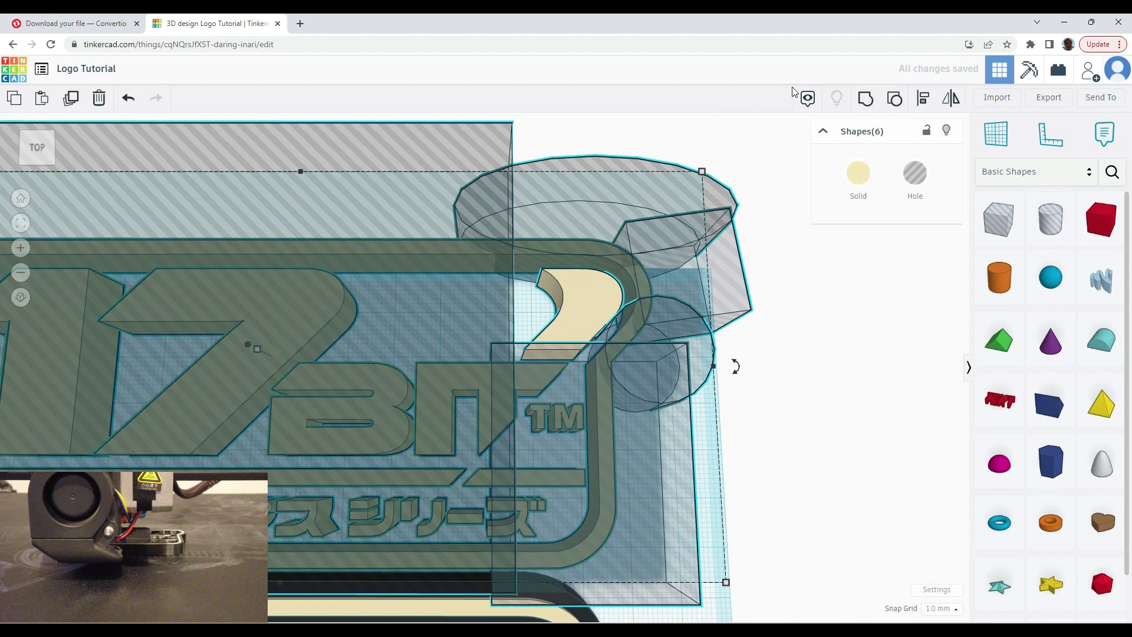
{"action": "left_click", "coordinate": [866, 98]}
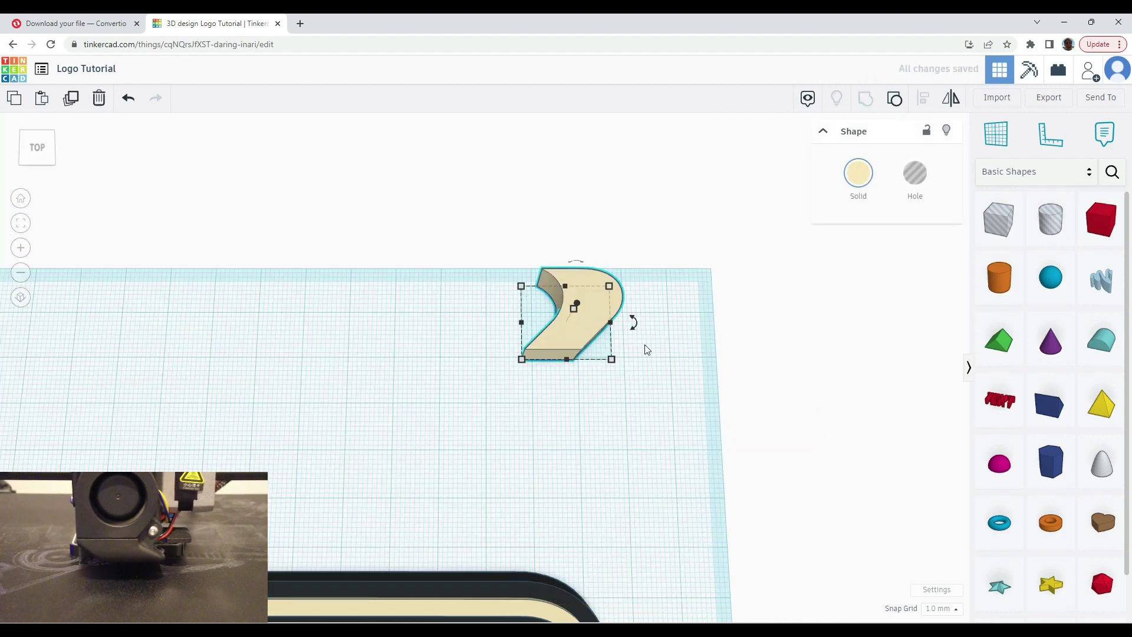
Duplicate the isolated swoosh, move one piece over the swoosh in the assembled logo, and turn it into a hole
{"action": "right_click_drag", "start_coordinate": [561, 384], "coordinate": [670, 258]}
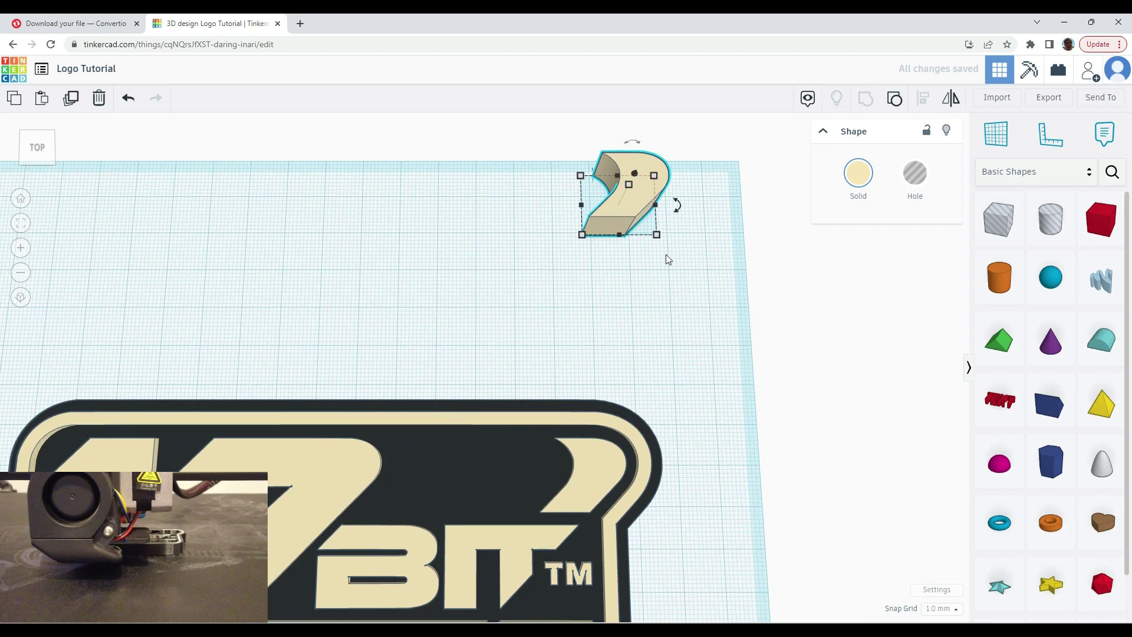
{"action": "key", "text": "ctrl+v"}
{"action": "left_click", "coordinate": [733, 323]}
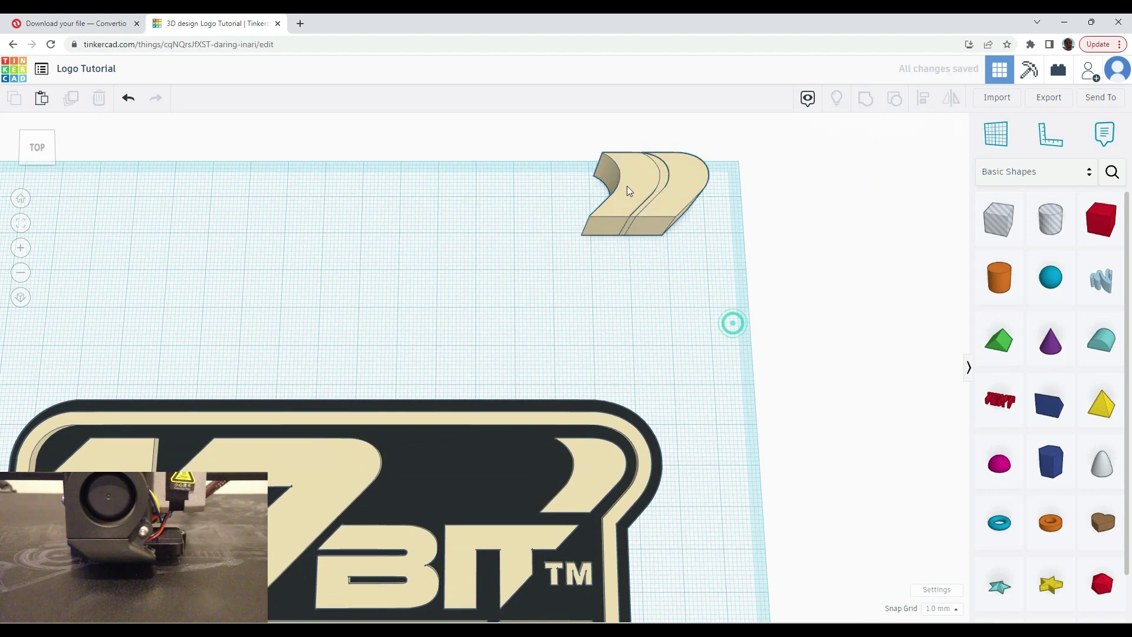
{"action": "left_click", "coordinate": [628, 185]}
{"action": "left_click_drag", "start_coordinate": [614, 204], "coordinate": [566, 489]}
{"action": "left_click", "coordinate": [915, 173]}
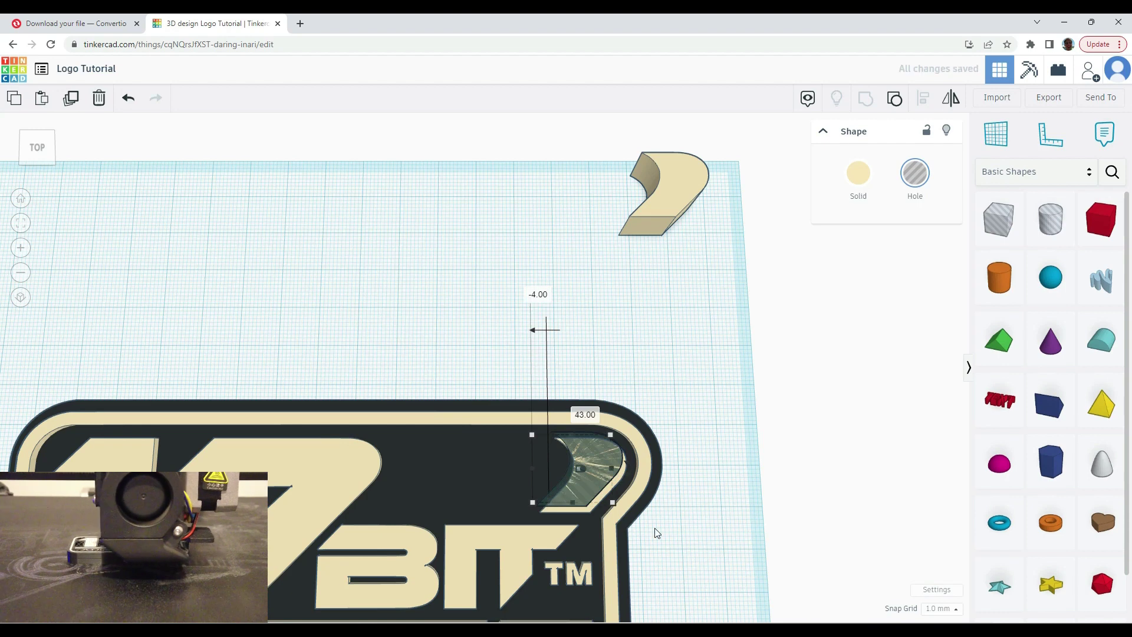
Try to fine-position the swoosh-shaped hole over the logo's swoosh
{"action": "scroll", "coordinate": [653, 531], "scroll_direction": "up", "scroll_amount": 3}
{"action": "mouse_move", "coordinate": [661, 500]}
{"action": "right_mouse_down"}
{"action": "mouse_move", "coordinate": [669, 505]}
{"action": "mouse_move", "coordinate": [647, 510]}
{"action": "right_mouse_up"}
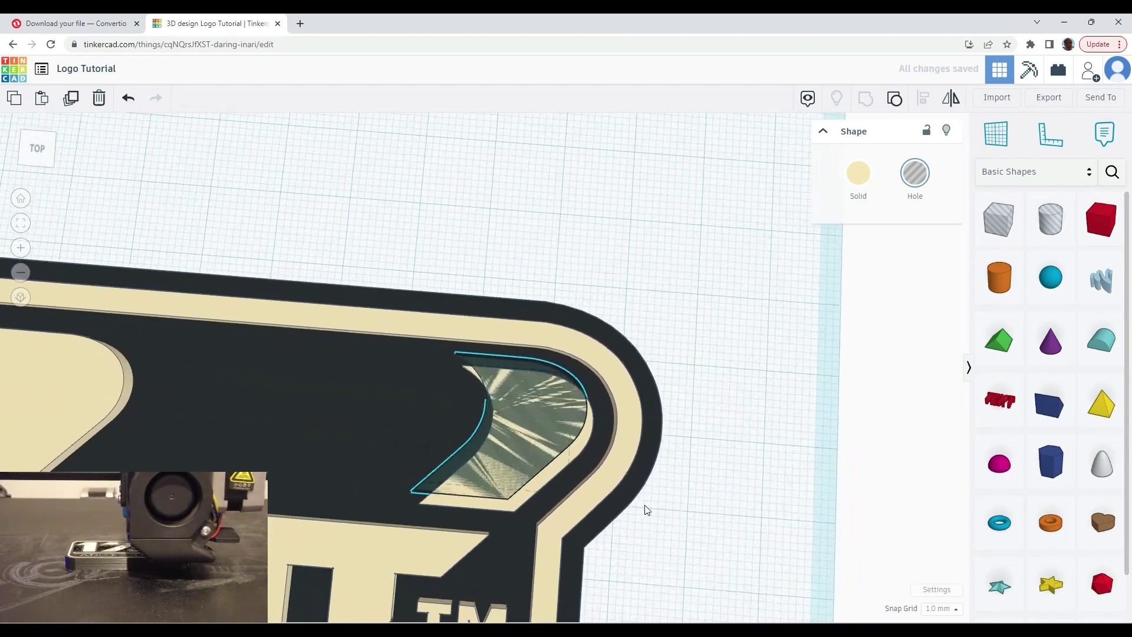
{"action": "left_click", "coordinate": [535, 490]}
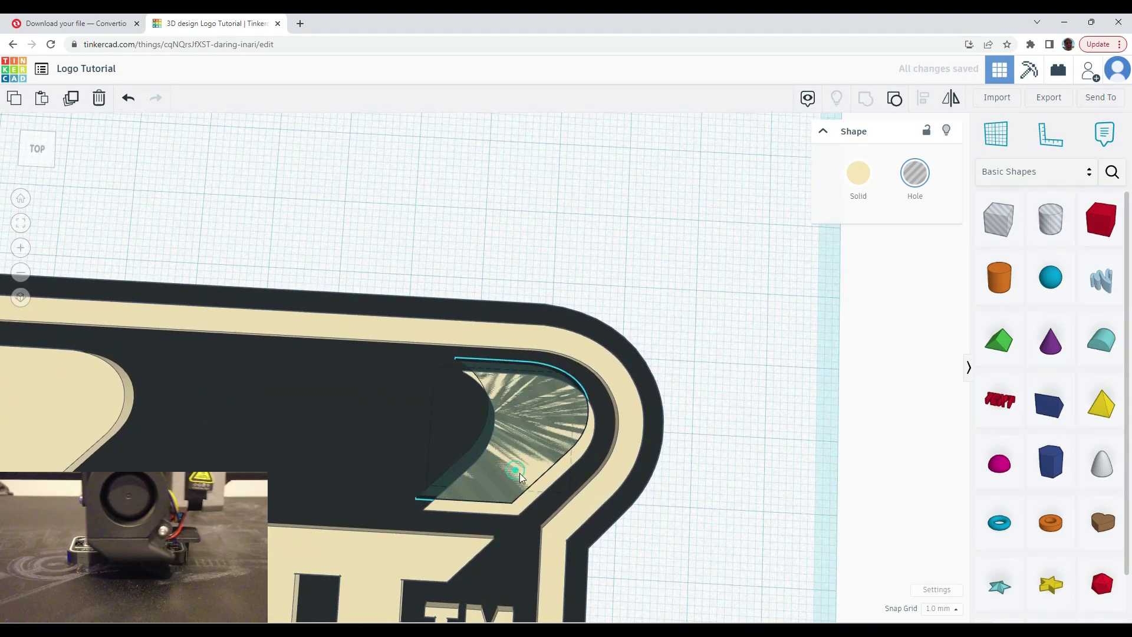
{"action": "left_click", "coordinate": [519, 473]}
{"action": "key", "text": "ctrl+z"}
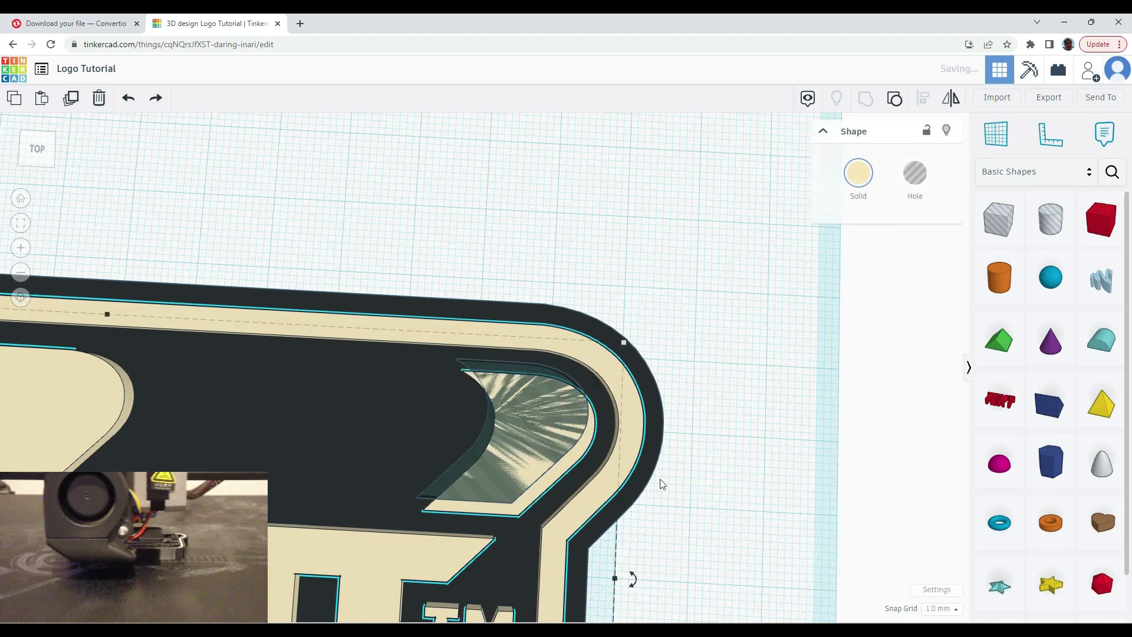
Set the snap grid to 0.1 mm and shift the swoosh-shaped hole to line up exactly with the logo's swoosh
{"action": "left_click", "coordinate": [942, 608]}
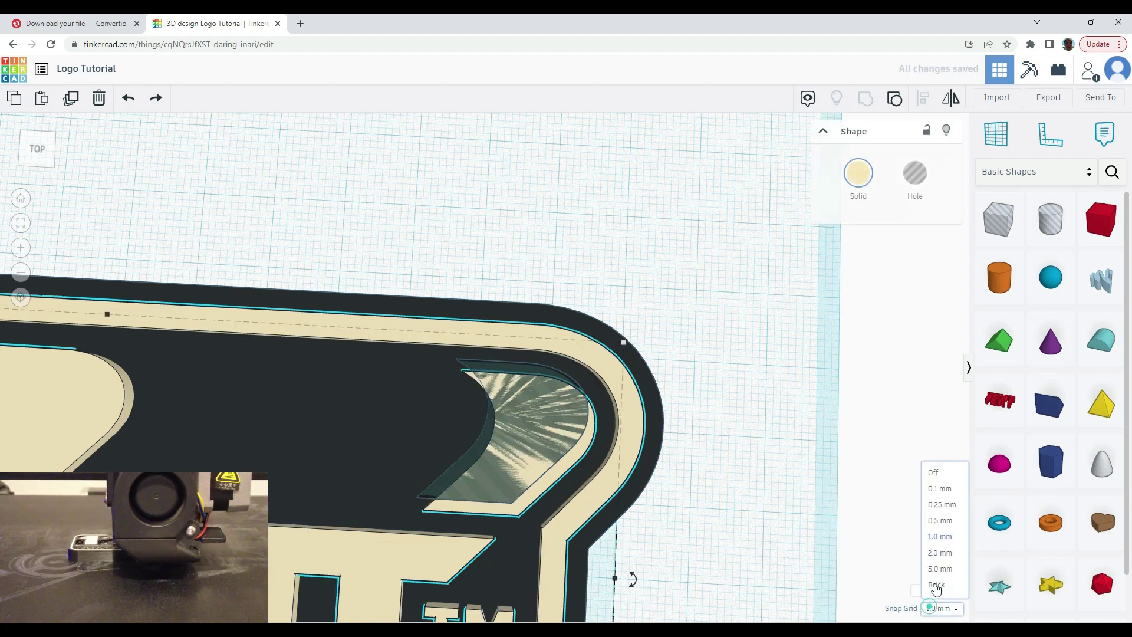
{"action": "left_click", "coordinate": [934, 492]}
{"action": "left_click", "coordinate": [744, 519]}
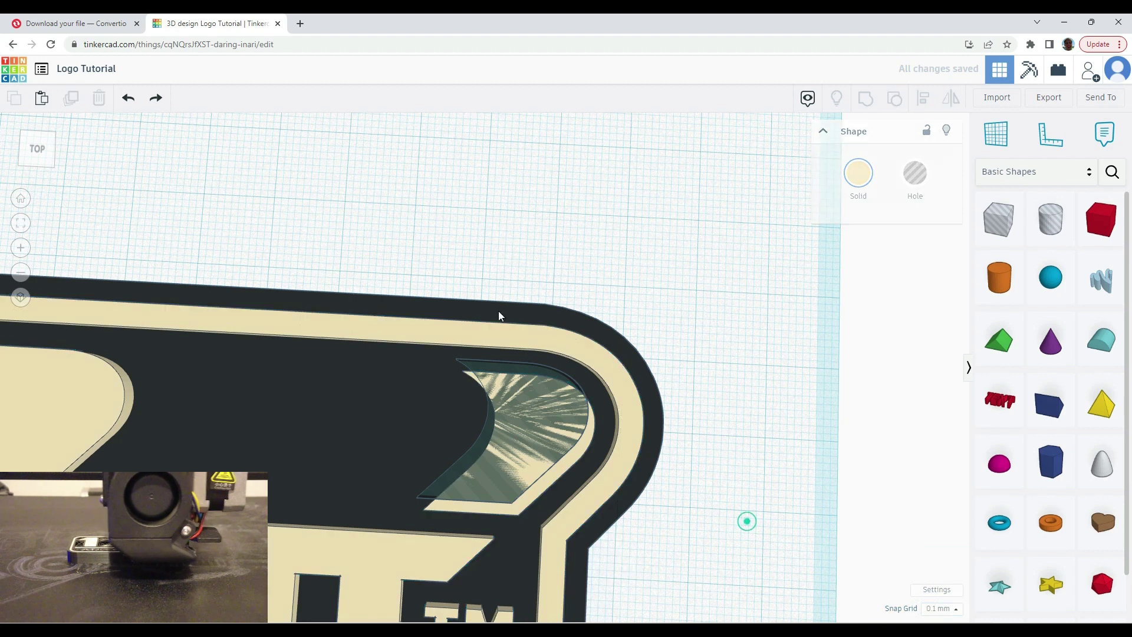
{"action": "left_click", "coordinate": [489, 363]}
{"action": "mouse_move", "coordinate": [512, 415]}
{"action": "left_mouse_down"}
{"action": "mouse_move", "coordinate": [525, 419]}
{"action": "mouse_move", "coordinate": [518, 427]}
{"action": "left_mouse_up"}
{"action": "right_click_drag", "start_coordinate": [686, 502], "coordinate": [717, 486]}
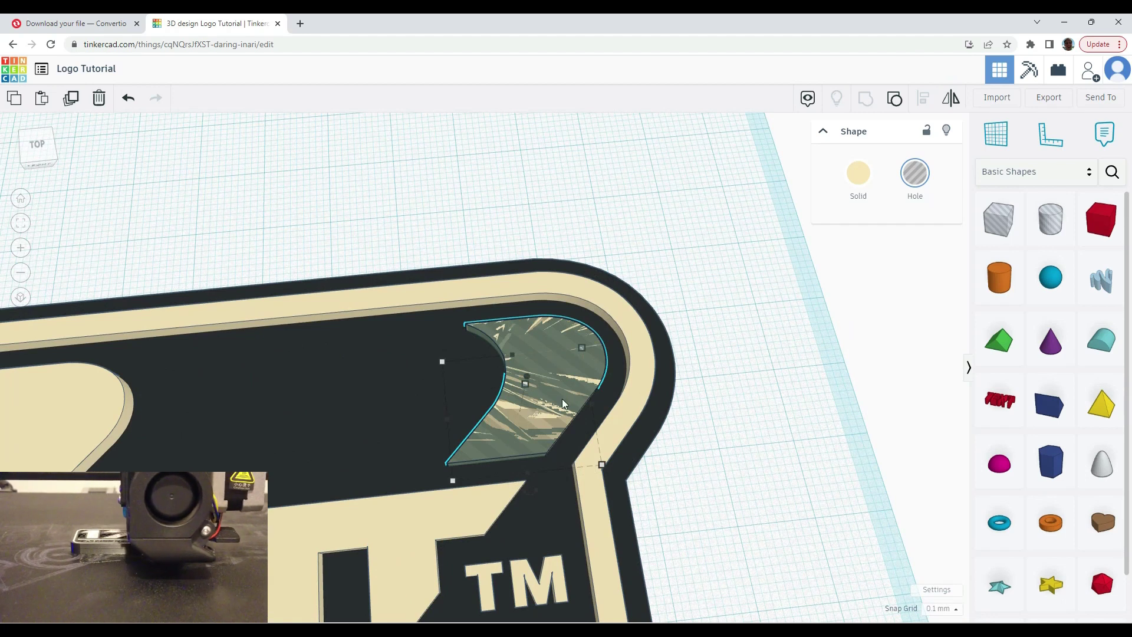
Try turning both the inlay and the swoosh piece into holes, and restore the inlay to solid with the swoosh as a hole
{"action": "left_click", "coordinate": [632, 329], "text": "shift"}
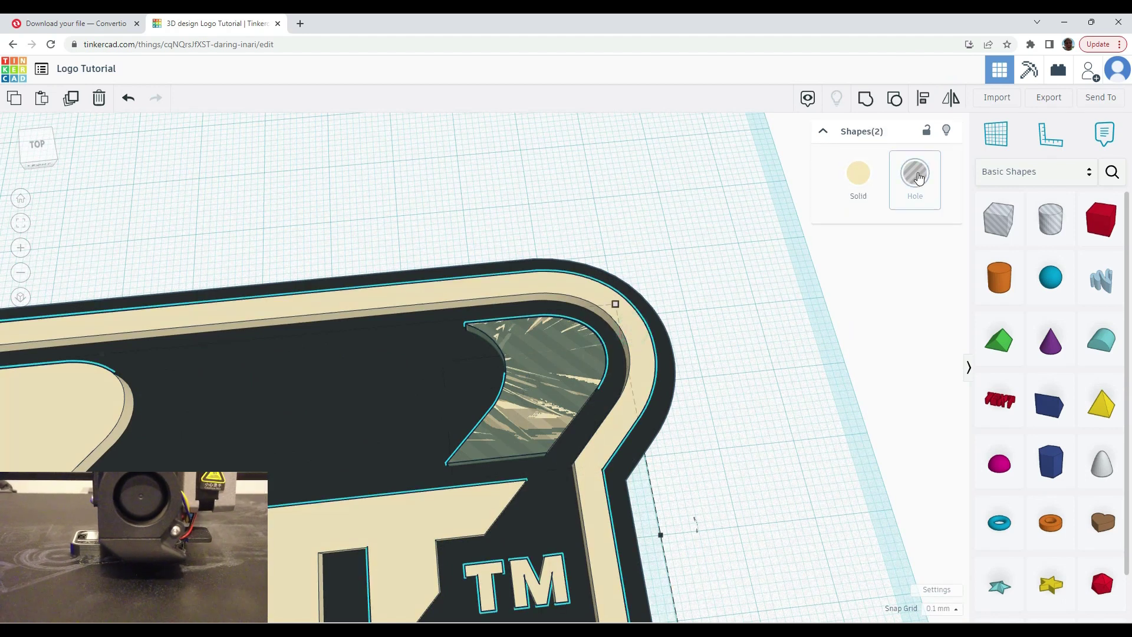
{"action": "left_click", "coordinate": [915, 173]}
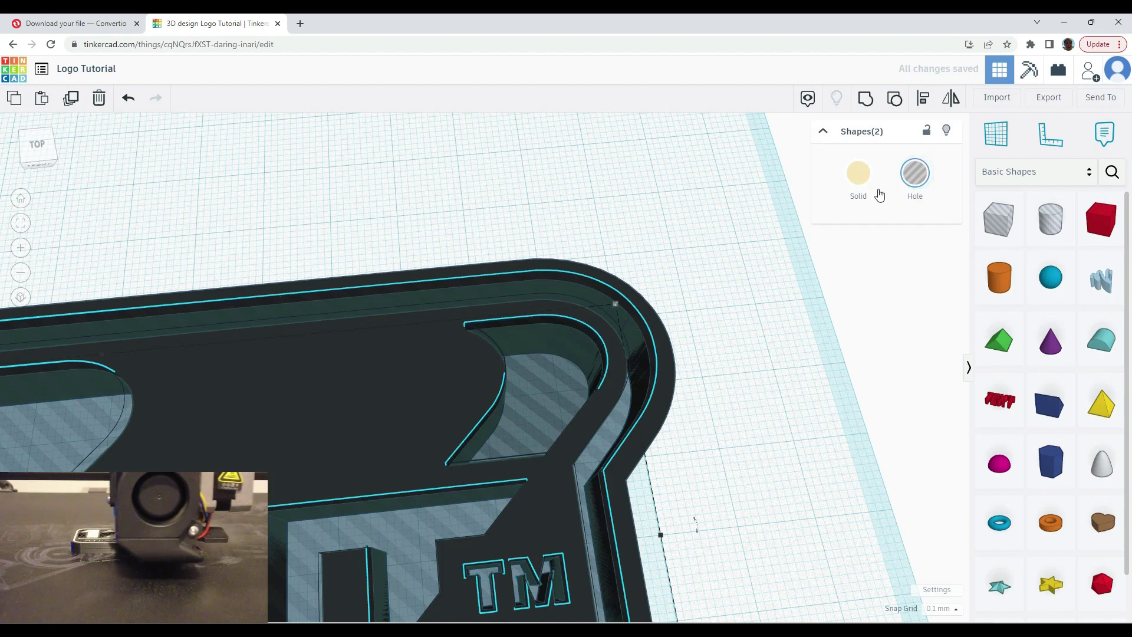
{"action": "left_click", "coordinate": [859, 173]}
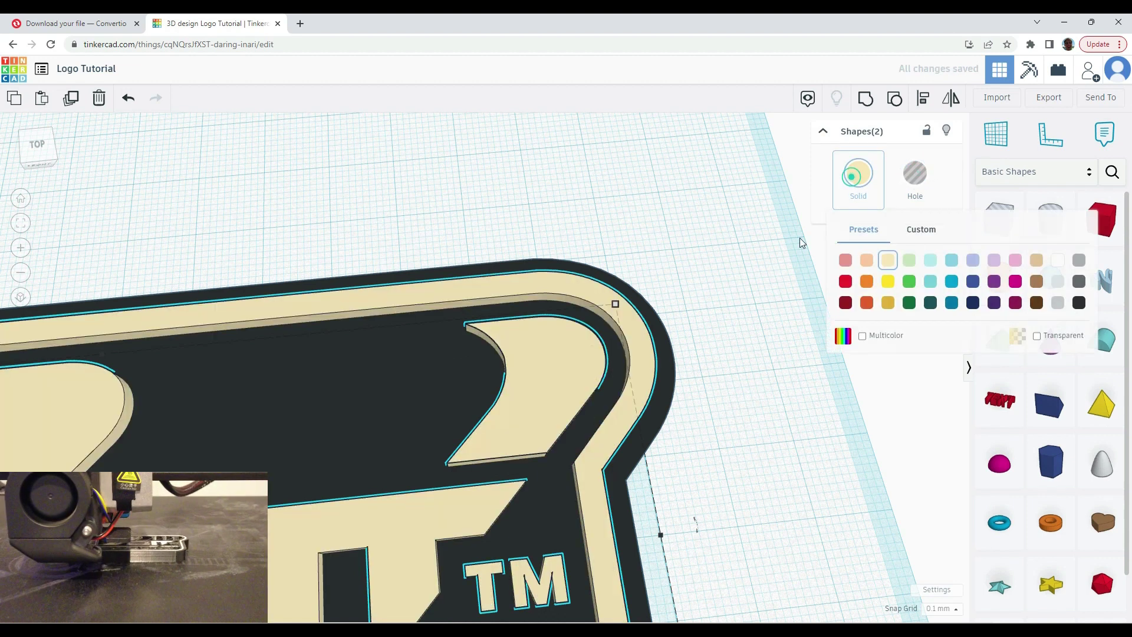
{"action": "left_click", "coordinate": [730, 386]}
{"action": "left_click", "coordinate": [553, 387]}
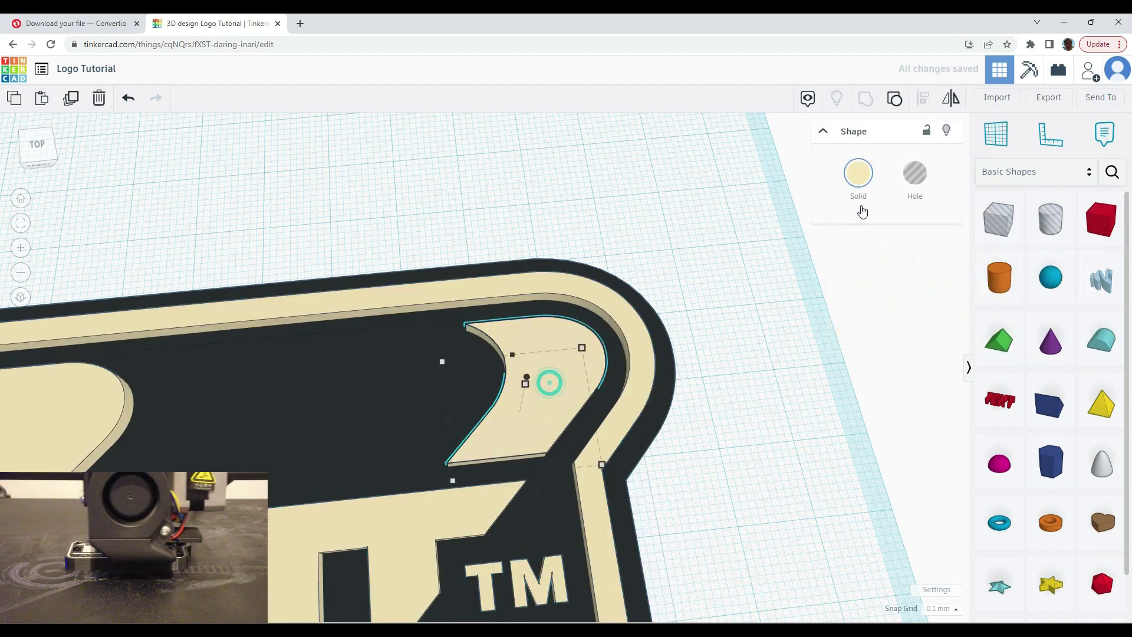
{"action": "left_click", "coordinate": [915, 173]}
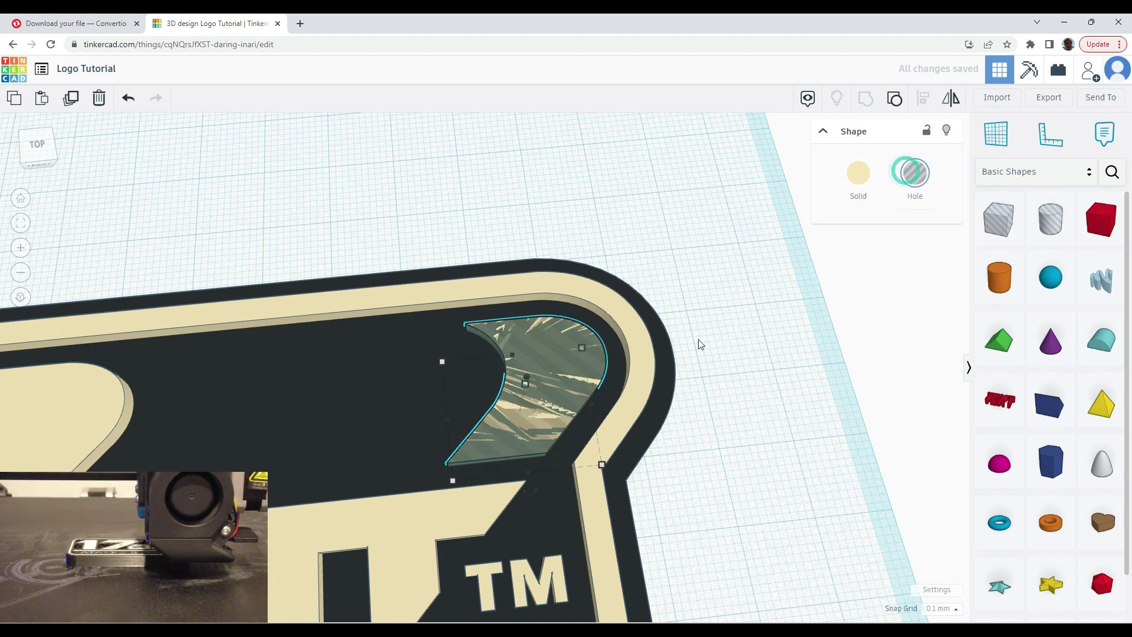
Group the swoosh-shaped hole with the pale yellow inlay to cut the swoosh out of it
{"action": "left_click", "coordinate": [632, 396], "text": "shift"}
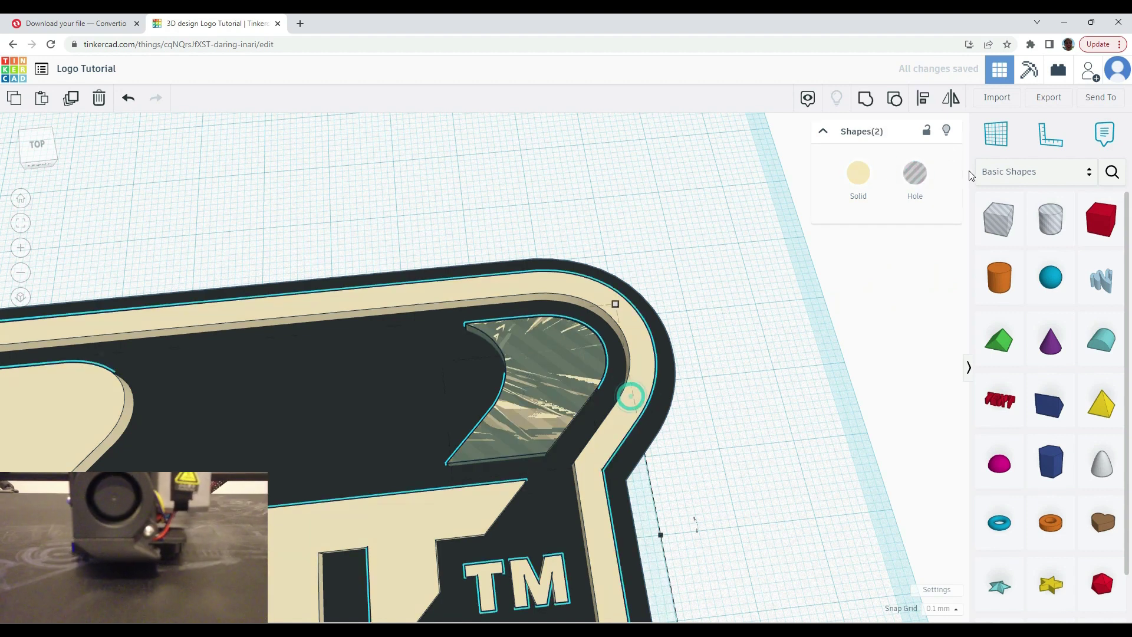
{"action": "left_click", "coordinate": [866, 99]}
{"action": "right_click_drag", "start_coordinate": [834, 473], "coordinate": [816, 478]}
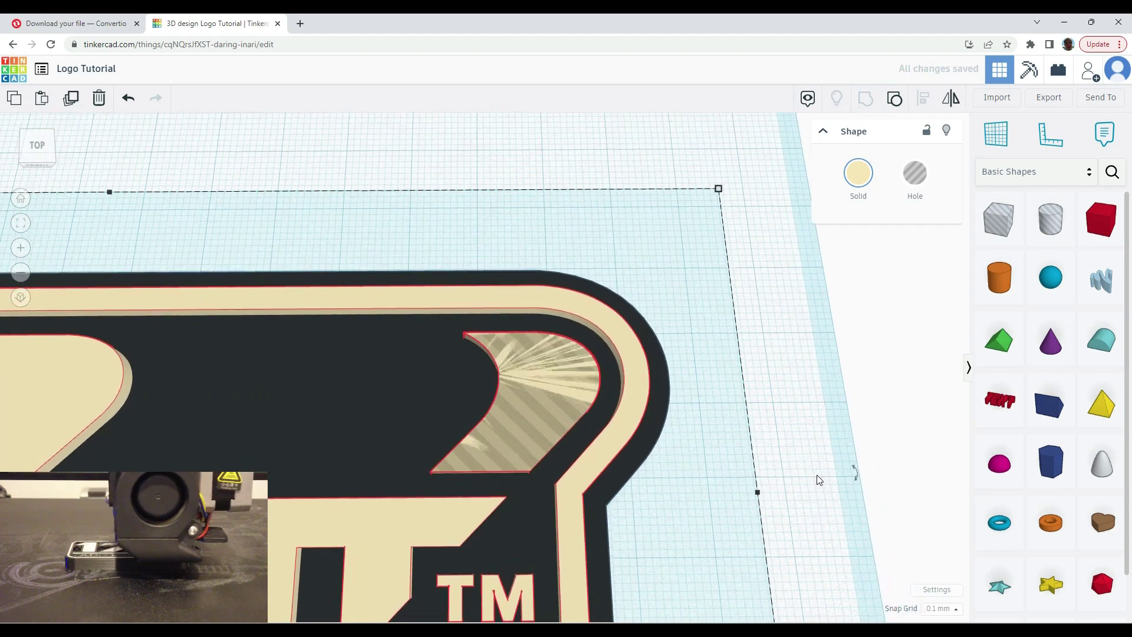
{"action": "left_click", "coordinate": [815, 475]}
{"action": "right_click_drag", "start_coordinate": [734, 473], "coordinate": [732, 486]}
{"action": "scroll", "coordinate": [732, 485], "scroll_direction": "down", "scroll_amount": 3}
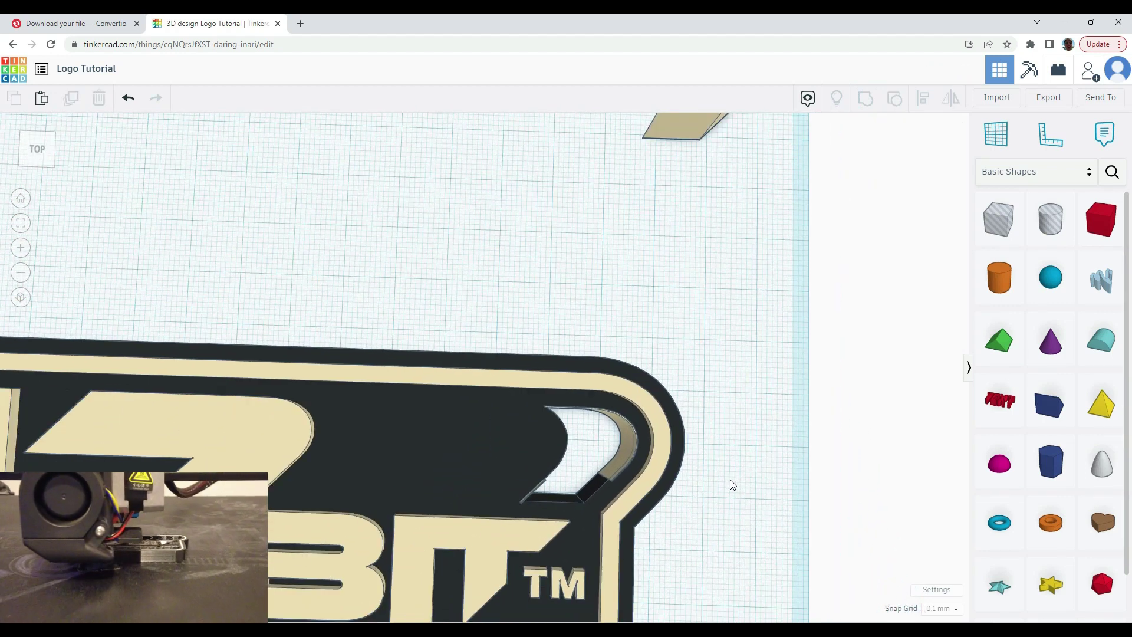
Duplicate the isolated swoosh, move the copy about 44 mm left and 33 mm toward the logo, and make it a hole
{"action": "middle_click_drag", "start_coordinate": [733, 485], "coordinate": [862, 374]}
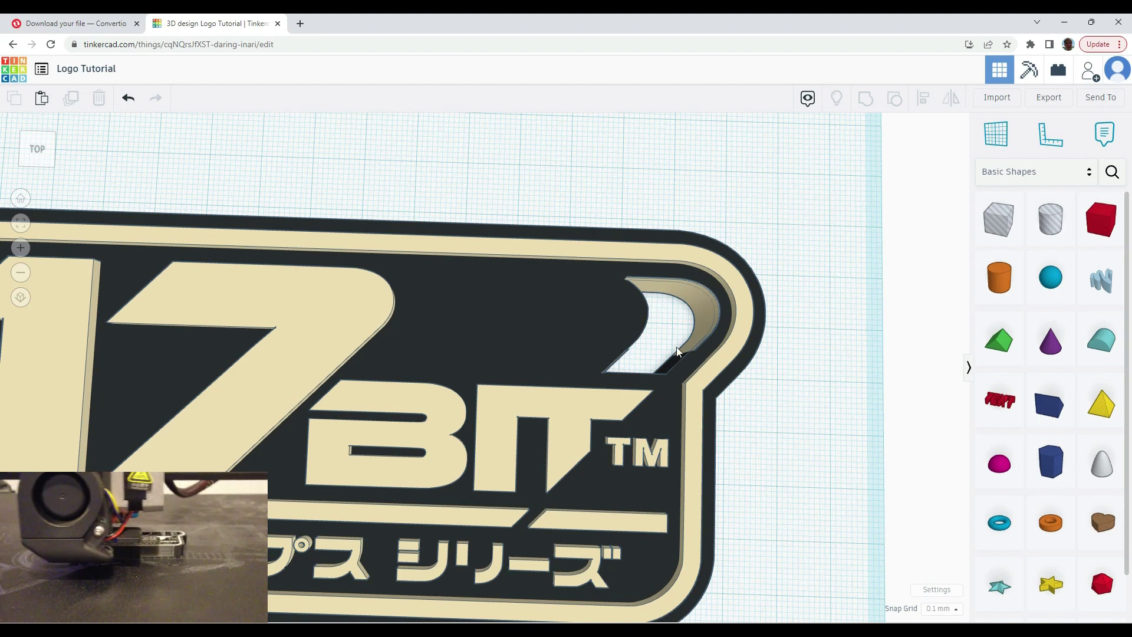
{"action": "scroll", "coordinate": [787, 378], "scroll_direction": "down", "scroll_amount": 1}
{"action": "middle_click_drag", "start_coordinate": [761, 232], "coordinate": [612, 288]}
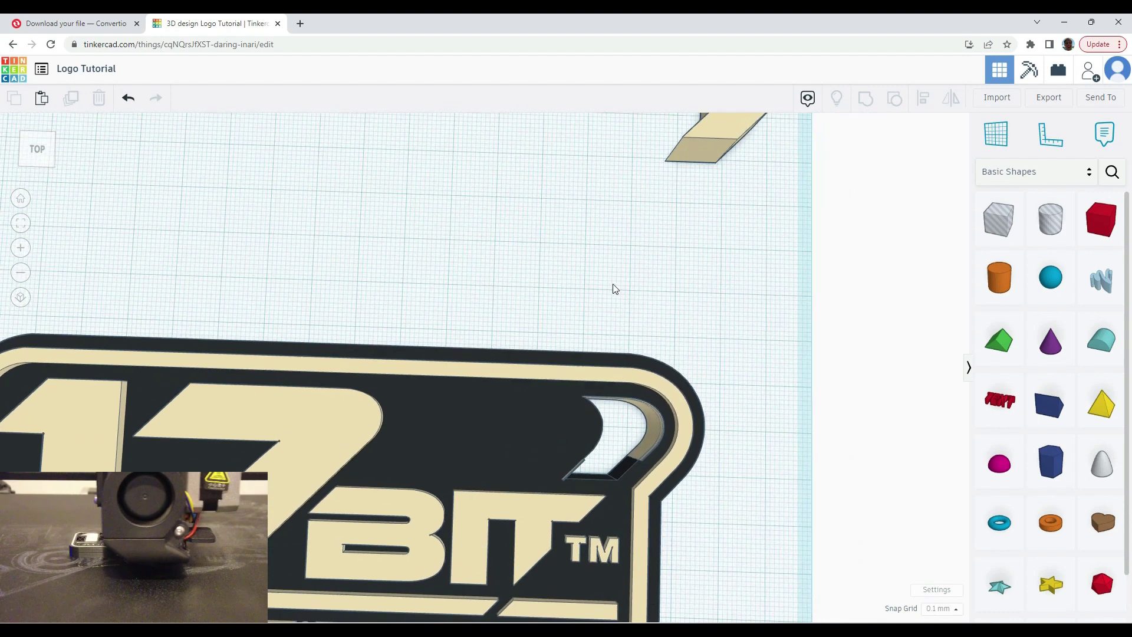
{"action": "left_click", "coordinate": [723, 157]}
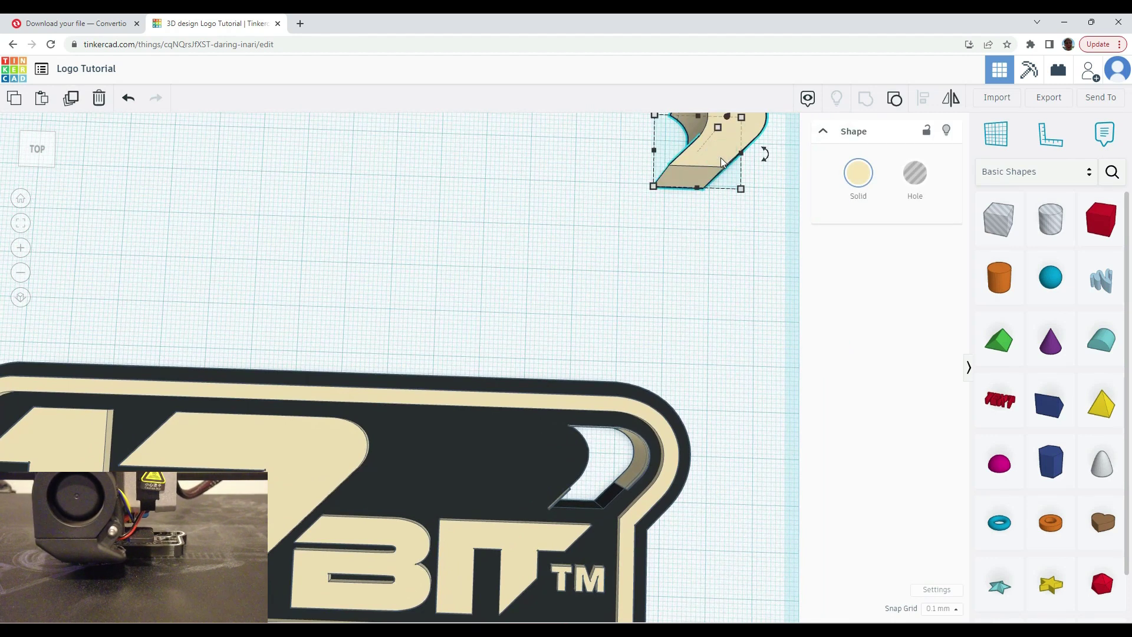
{"action": "key", "text": "ctrl+d"}
{"action": "left_click_drag", "start_coordinate": [721, 161], "coordinate": [495, 321]}
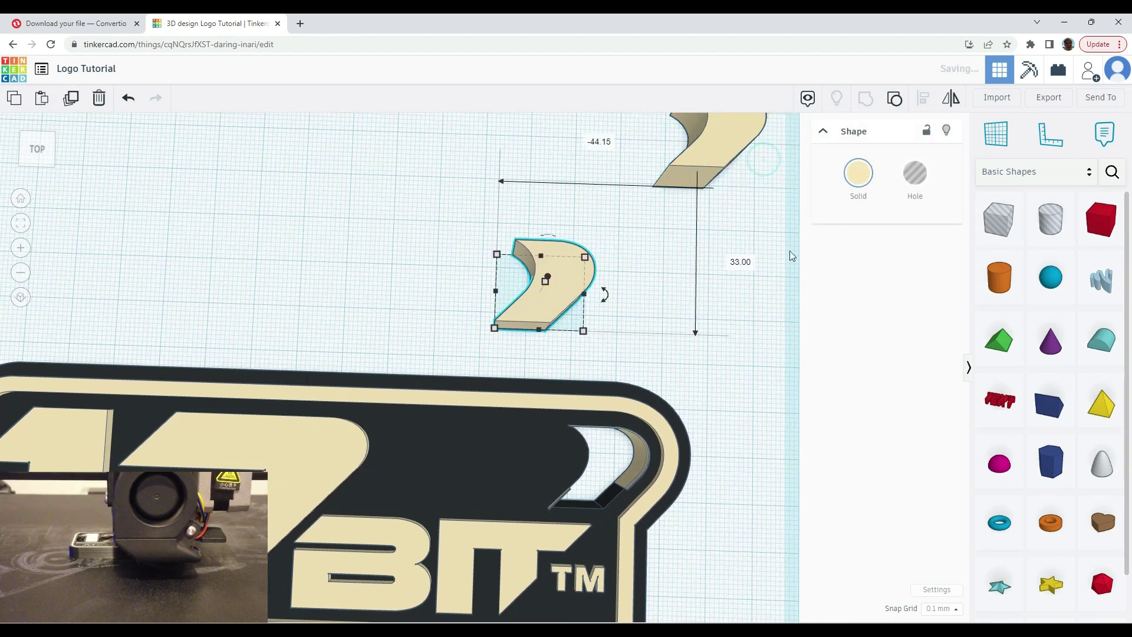
{"action": "left_click", "coordinate": [915, 172]}
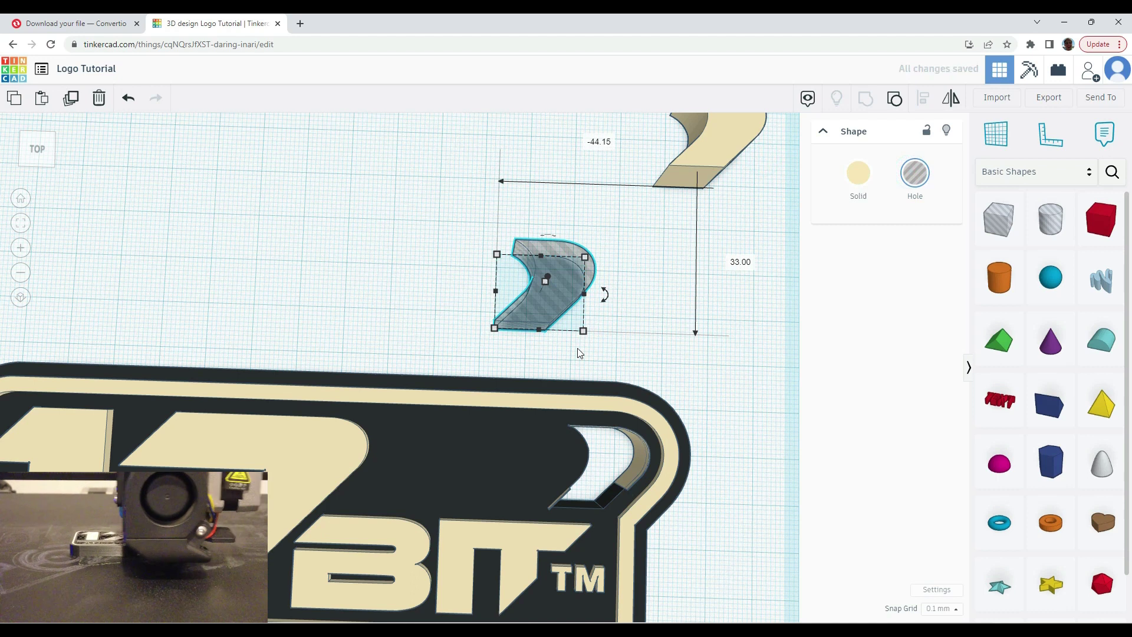
Duplicate the swoosh-shaped hole twice, offsetting each copy sideways by the same amount to form an overlapping row
{"action": "key", "text": "ctrl+d"}
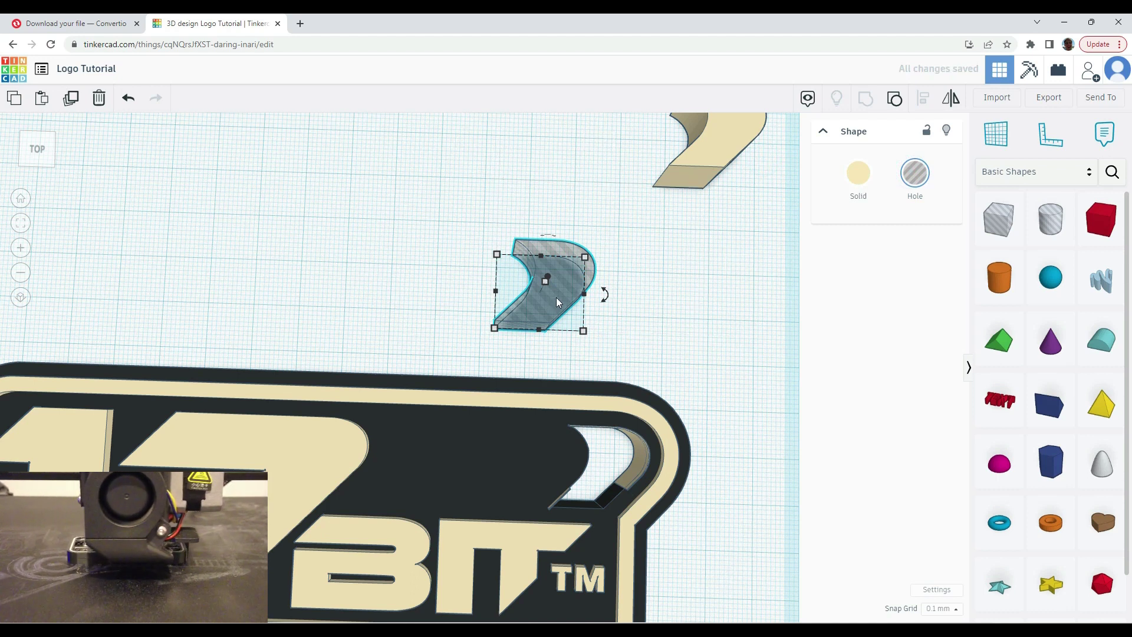
{"action": "key", "text": "shift+Right"}
{"action": "key", "text": "ctrl+d"}
{"action": "left_click", "coordinate": [785, 385]}
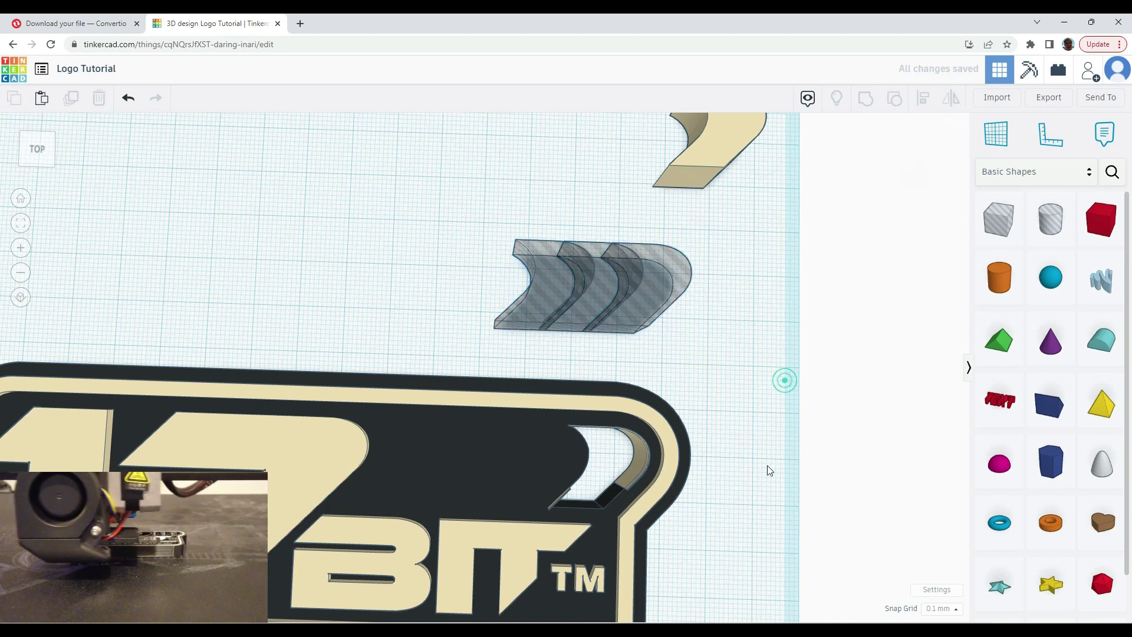
{"action": "middle_click_drag", "start_coordinate": [764, 486], "coordinate": [788, 460]}
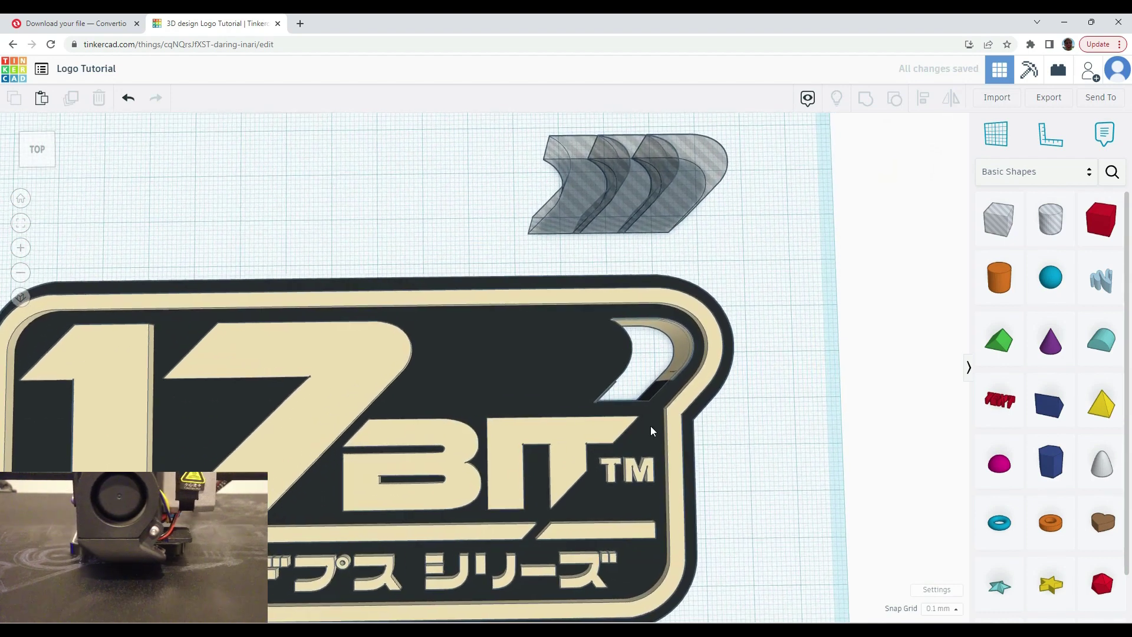
Place the swoosh-shaped holes over the base beside the existing swoosh opening and space them evenly in a row of three
{"action": "scroll", "coordinate": [650, 426], "scroll_direction": "up", "scroll_amount": 2}
{"action": "left_click_drag", "start_coordinate": [538, 148], "coordinate": [429, 386]}
{"action": "key", "text": "ctrl+d"}
{"action": "left_click_drag", "start_coordinate": [440, 369], "coordinate": [362, 375], "text": "alt"}
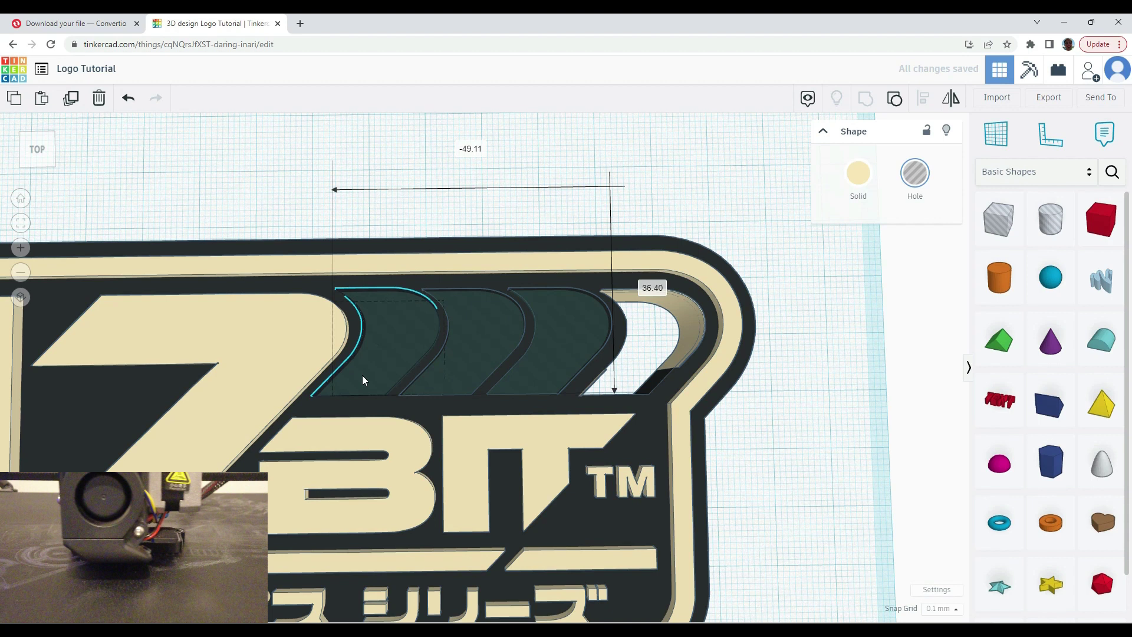
Align the three swoosh-shaped holes on a common lengthwise centre line and check the arrangement against the 17-BIT Logo.png image
{"action": "left_click", "coordinate": [475, 348], "text": "shift"}
{"action": "left_click", "coordinate": [565, 338], "text": "shift"}
{"action": "left_click", "coordinate": [924, 98]}
{"action": "left_click", "coordinate": [315, 350]}
{"action": "scroll", "coordinate": [497, 324], "scroll_direction": "up", "scroll_amount": 3}
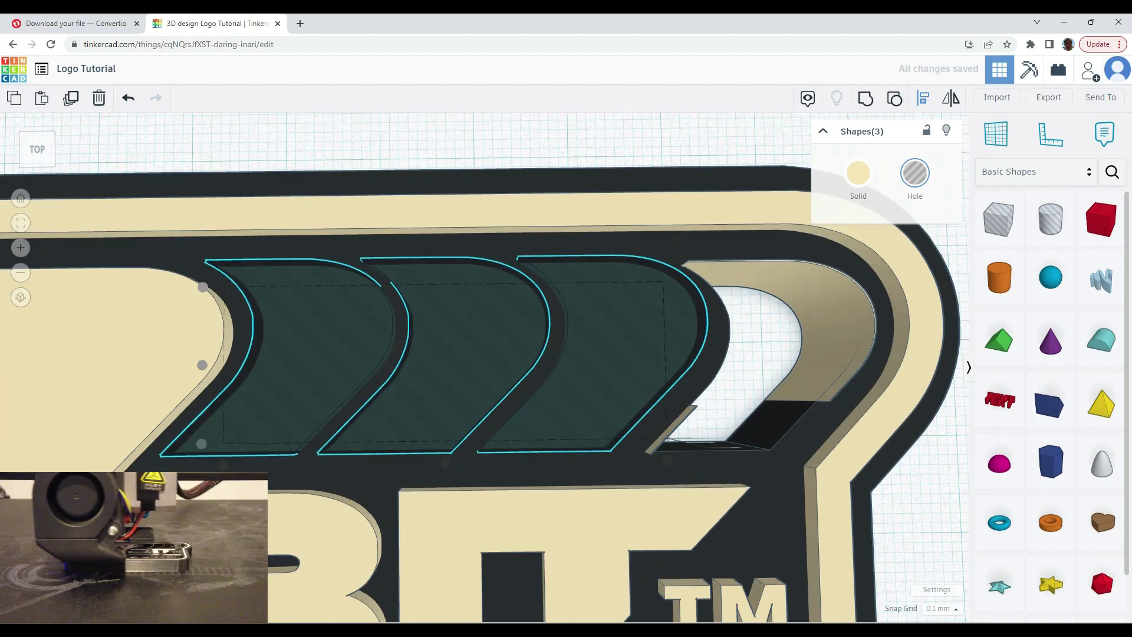
{"action": "key", "text": "alt+Tab"}
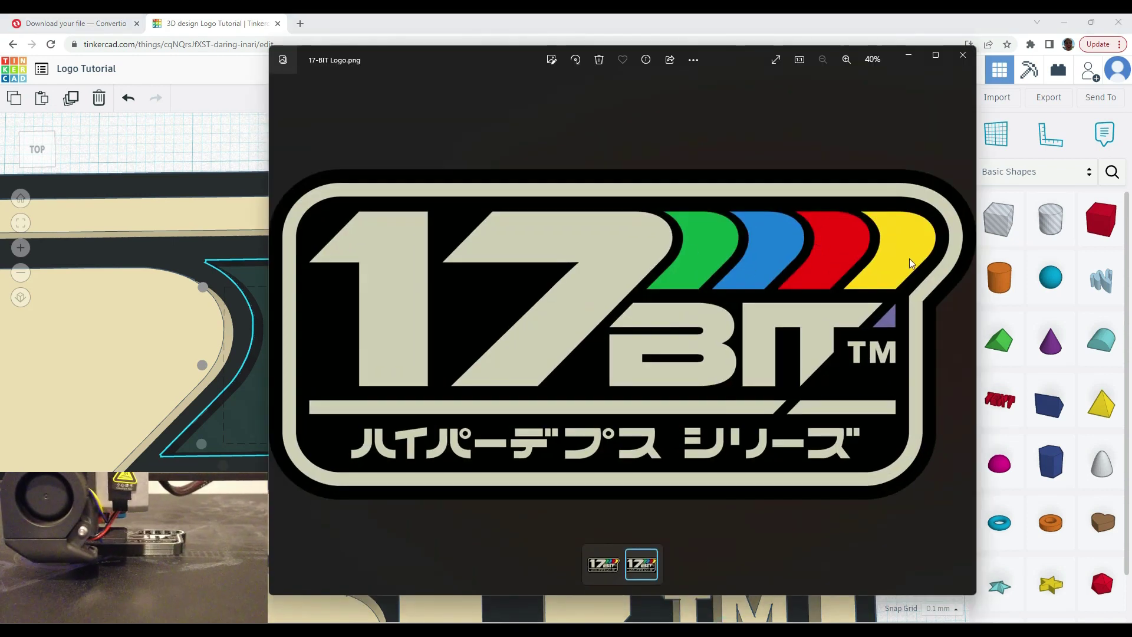
{"action": "left_click", "coordinate": [909, 55]}
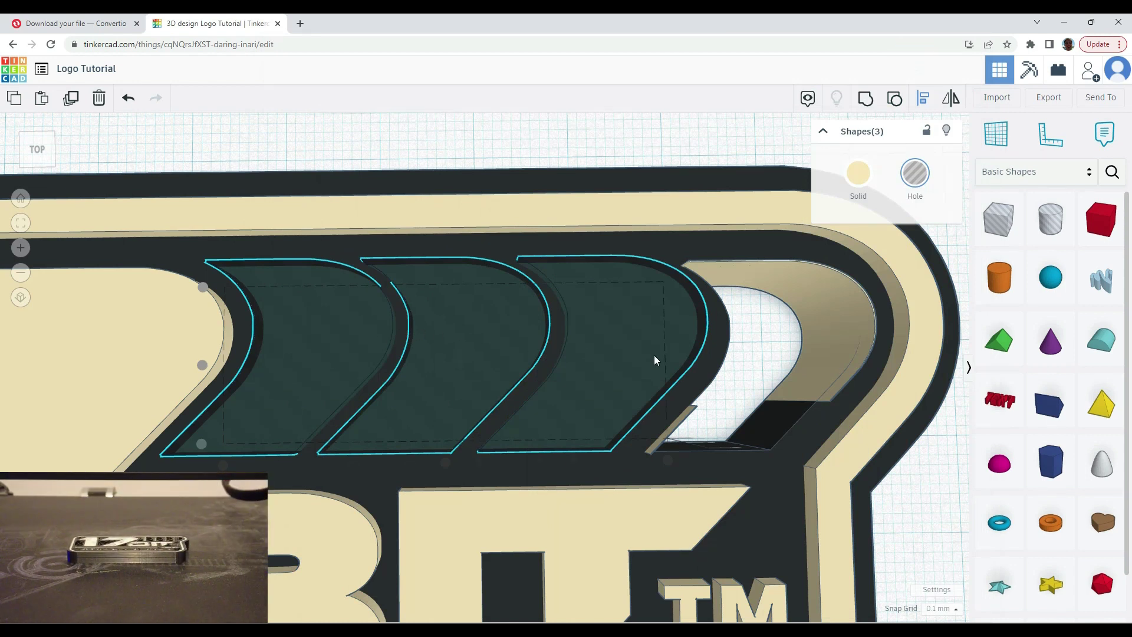
Group the three swoosh-shaped holes with the black base to cut three swoosh openings out of it
{"action": "middle_click_drag", "start_coordinate": [733, 363], "coordinate": [511, 328]}
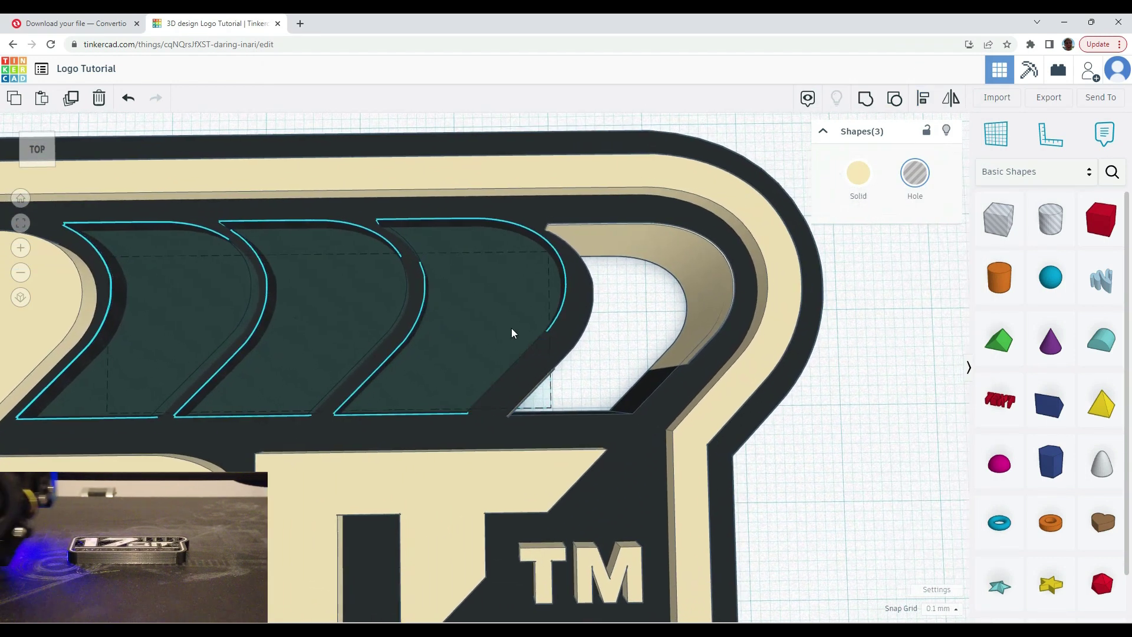
{"action": "scroll", "coordinate": [579, 372], "scroll_direction": "down", "scroll_amount": 5}
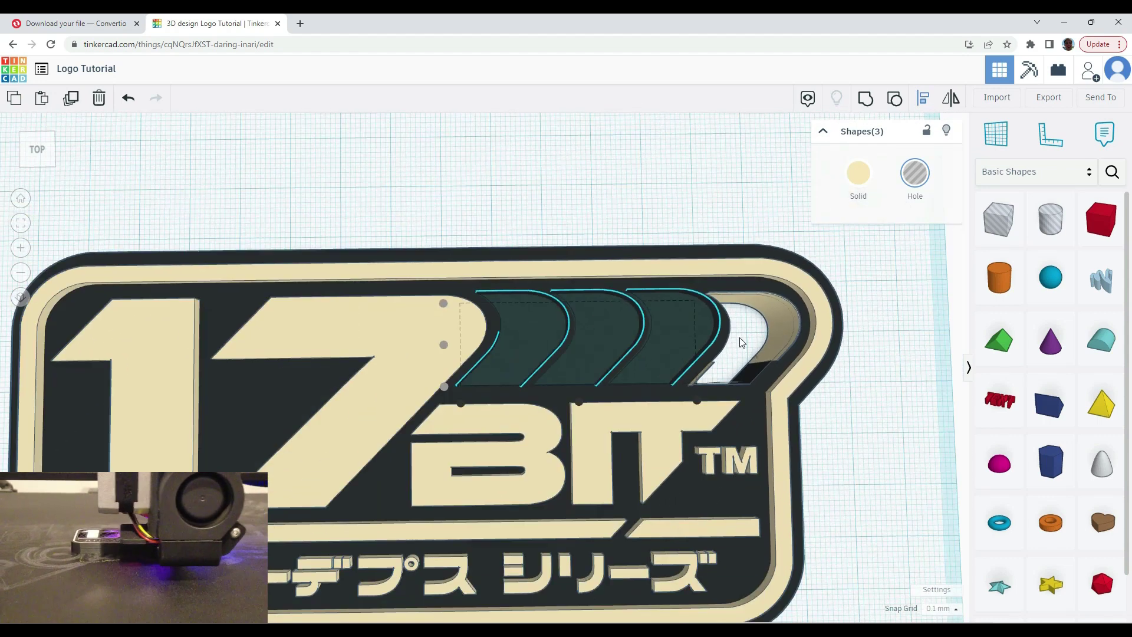
{"action": "scroll", "coordinate": [740, 337], "scroll_direction": "down", "scroll_amount": 2}
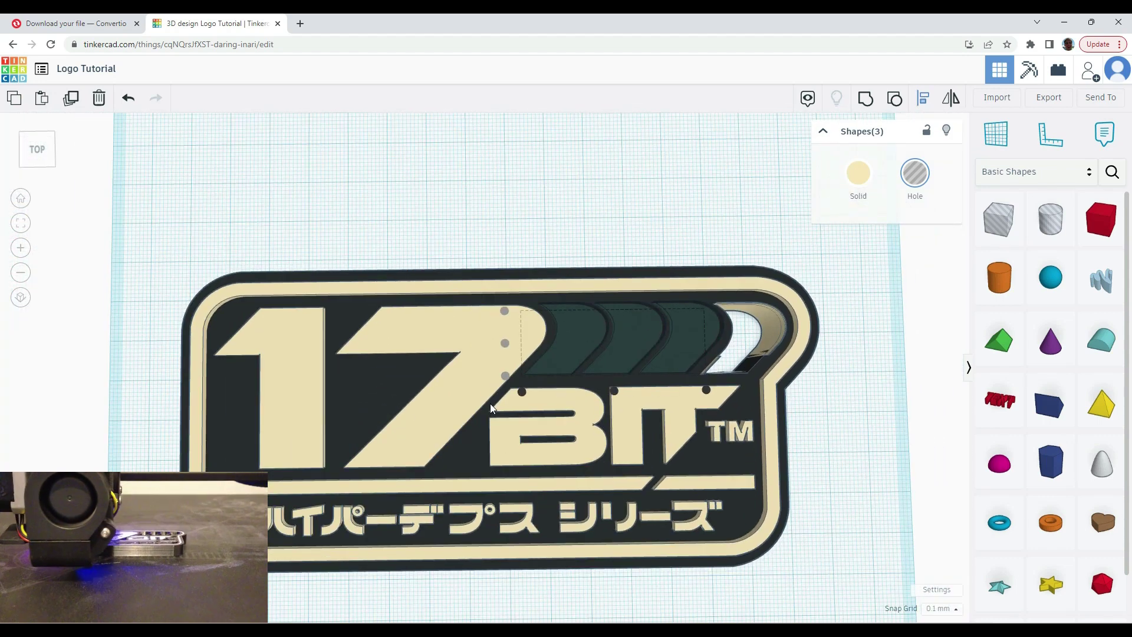
{"action": "left_click", "coordinate": [473, 430], "text": "shift"}
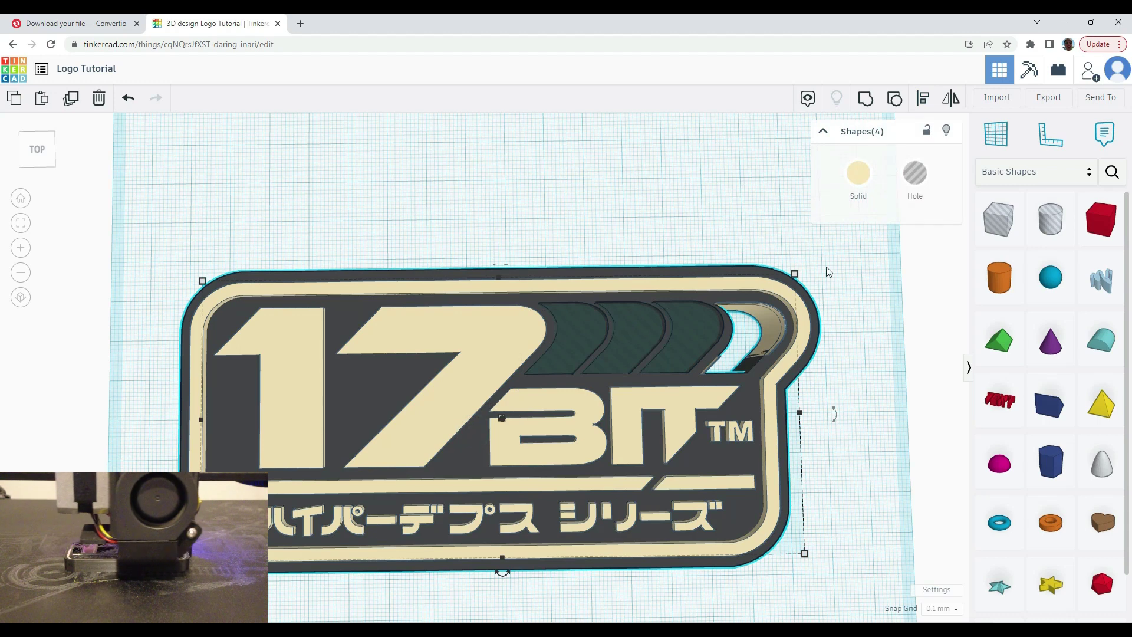
{"action": "left_click", "coordinate": [870, 100]}
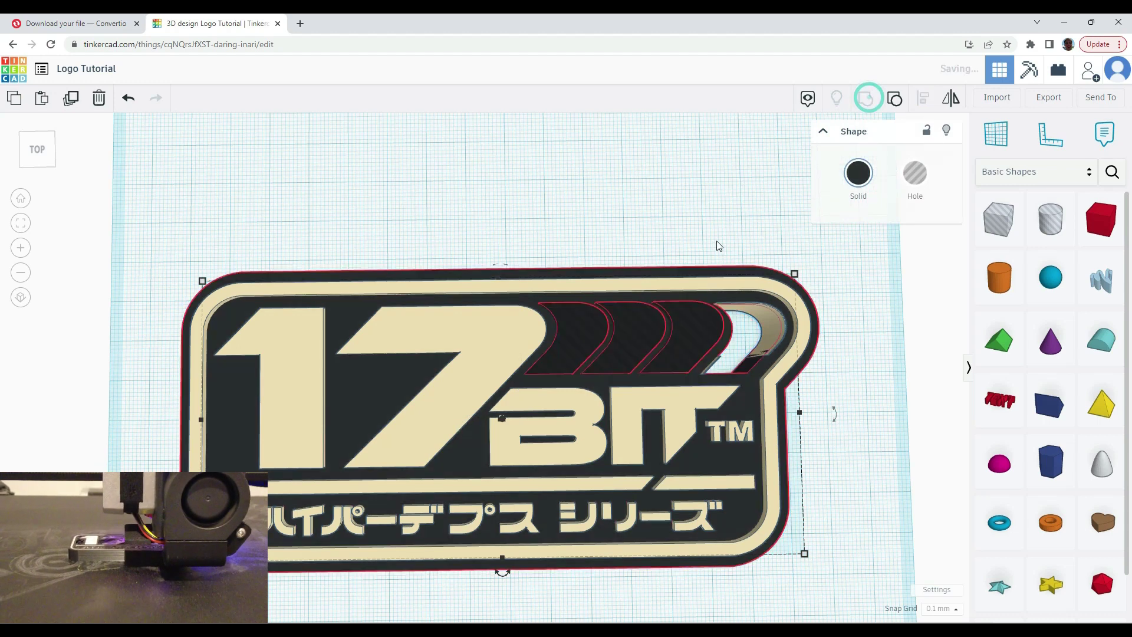
{"action": "left_click", "coordinate": [891, 384]}
{"action": "scroll", "coordinate": [776, 406], "scroll_direction": "up", "scroll_amount": 2}
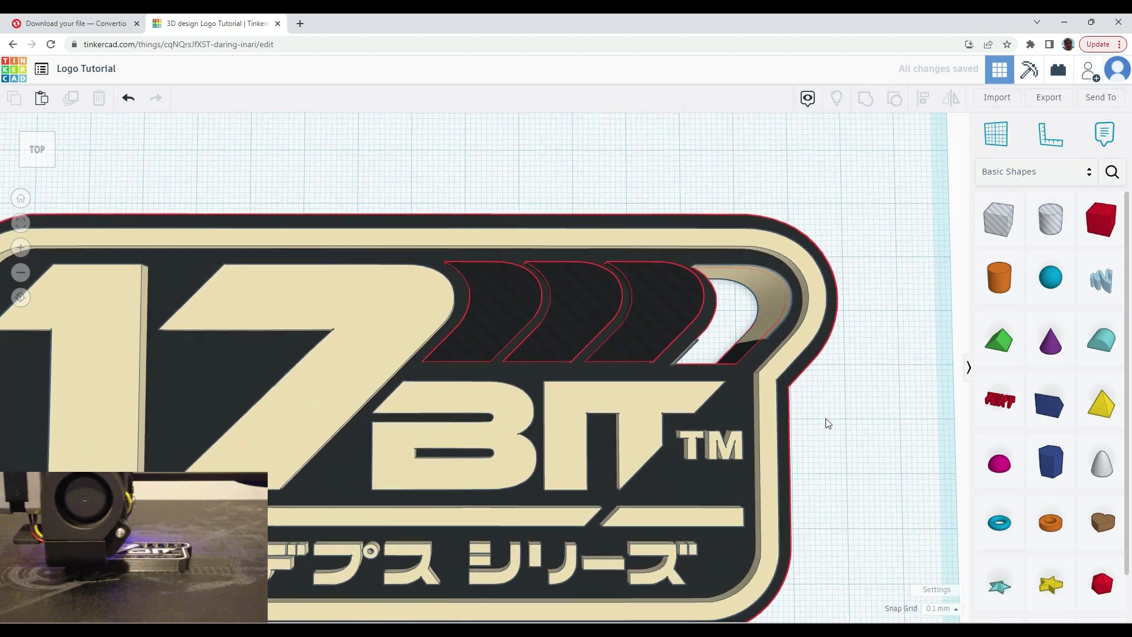
{"action": "scroll", "coordinate": [731, 406], "scroll_direction": "up", "scroll_amount": 1}
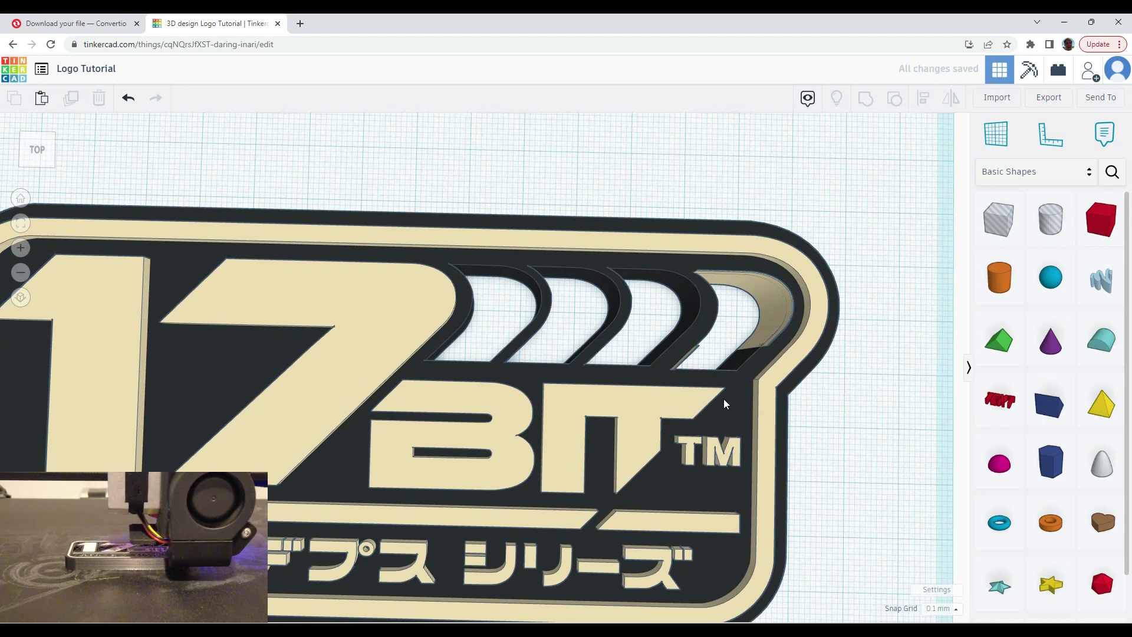
Add a roof shape beside the logo and rotate it 90° so that it stands on its triangular end
{"action": "left_click_drag", "start_coordinate": [1022, 326], "coordinate": [925, 413]}
{"action": "right_click_drag", "start_coordinate": [925, 413], "coordinate": [680, 394]}
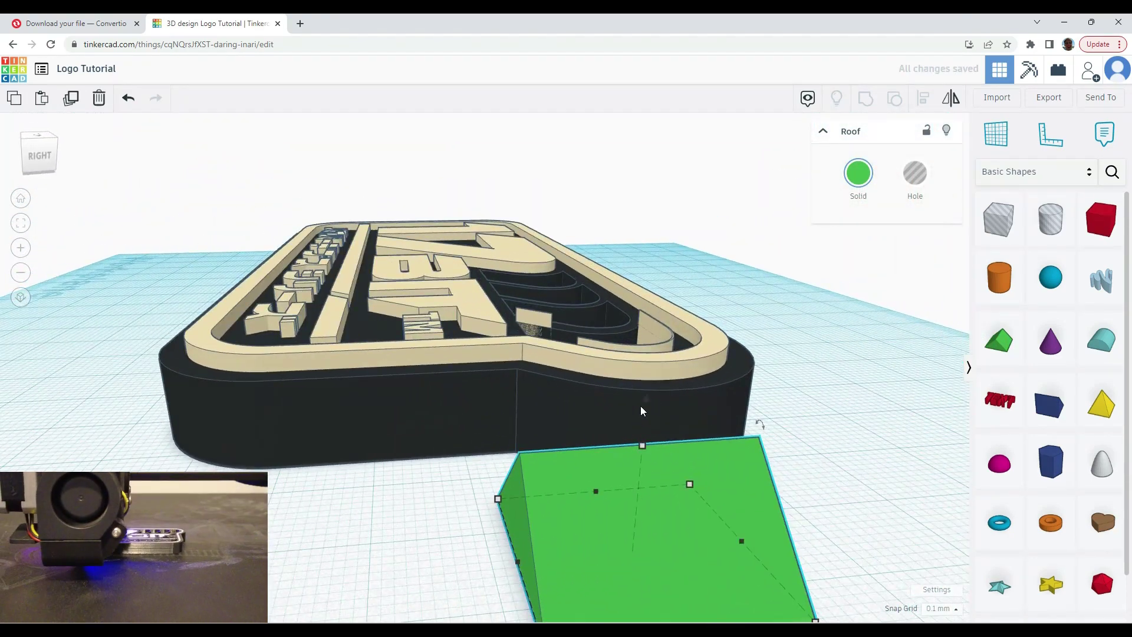
{"action": "left_click_drag", "start_coordinate": [602, 387], "coordinate": [724, 437]}
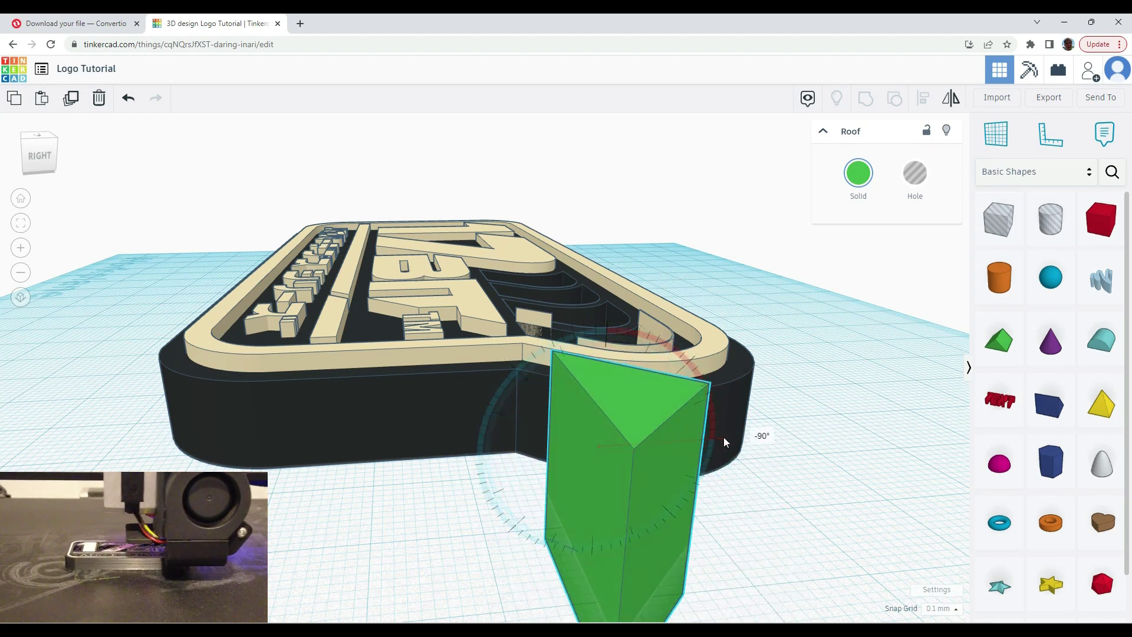
{"action": "right_click_drag", "start_coordinate": [462, 533], "coordinate": [665, 161]}
{"action": "right_click_drag", "start_coordinate": [732, 230], "coordinate": [755, 387]}
Set the upright roof's footprint to 10 mm wide and 5 mm deep
{"action": "mouse_move", "coordinate": [734, 380]}
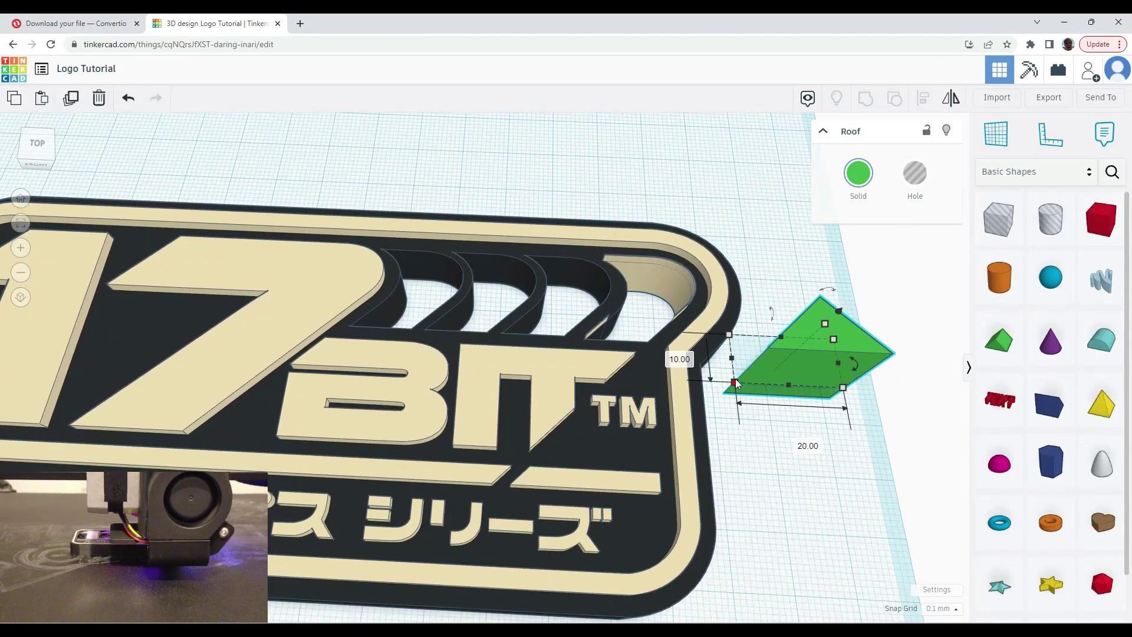
{"action": "left_click", "coordinate": [798, 442]}
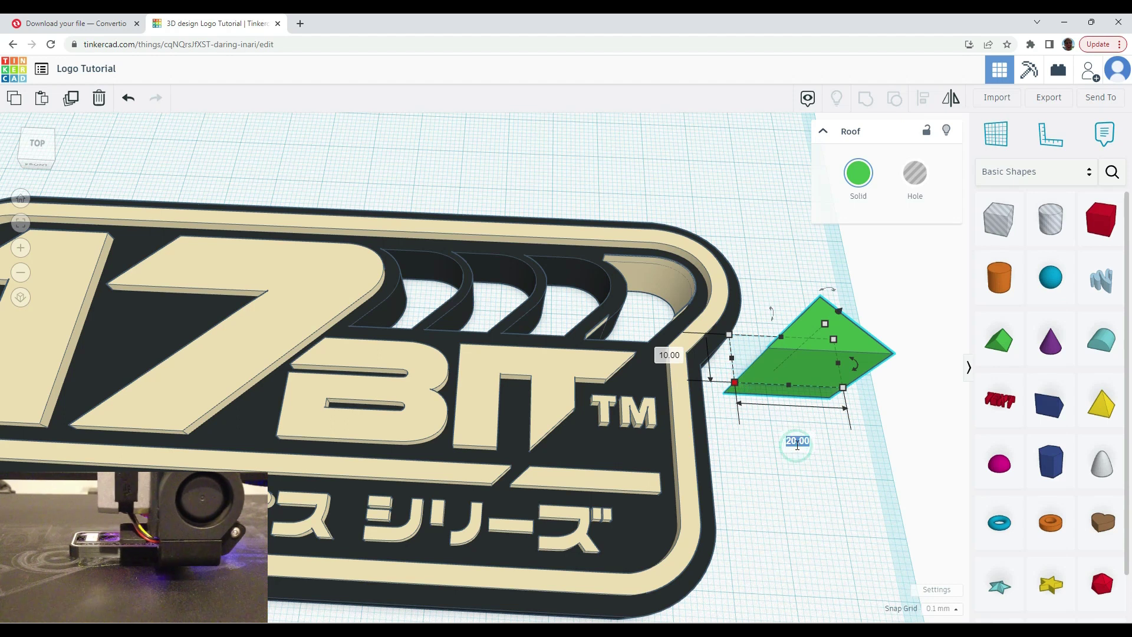
{"action": "type", "text": "10"}
{"action": "key", "text": "Return"}
{"action": "left_click", "coordinate": [727, 358]}
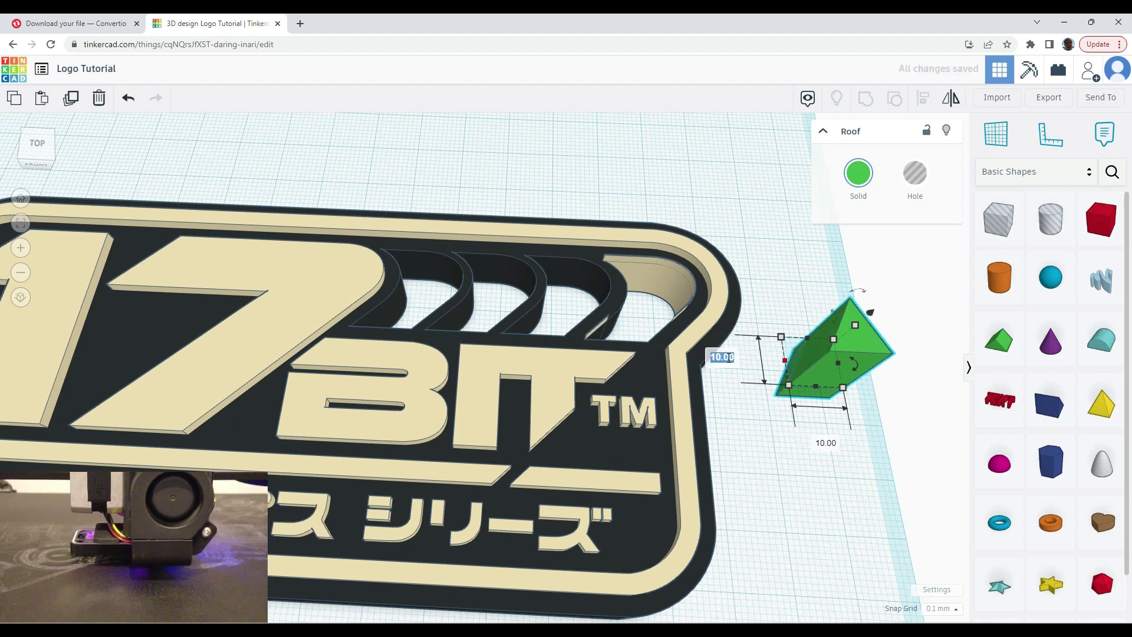
{"action": "type", "text": "5"}
{"action": "key", "text": "Return"}
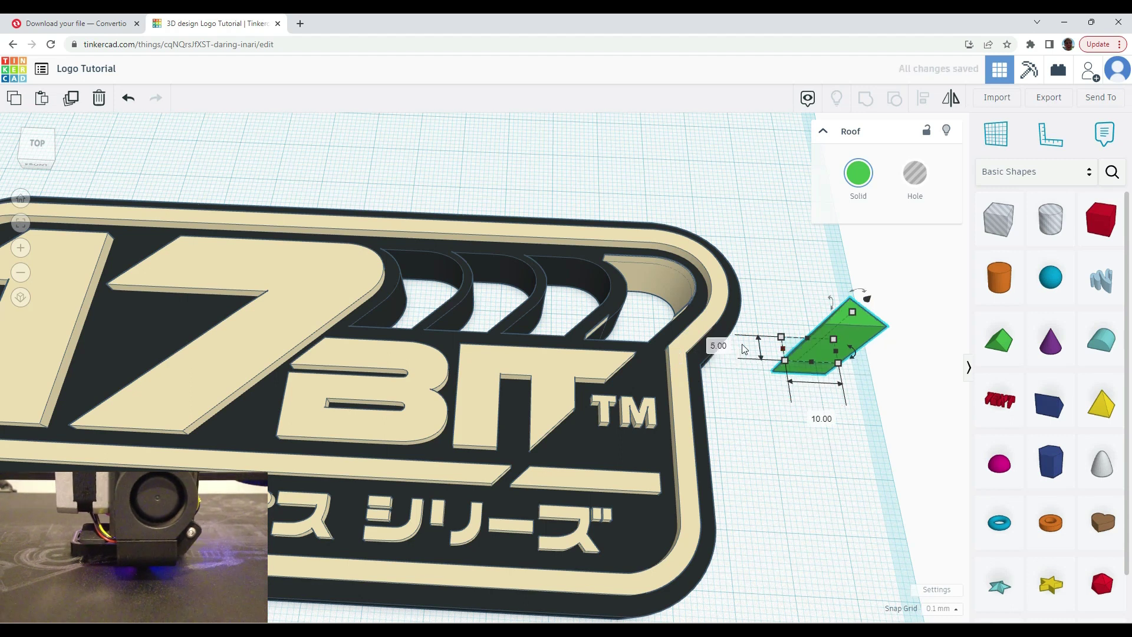
Set the upright roof's footprint to 5 mm wide and 2.5 mm deep
{"action": "left_click", "coordinate": [724, 345]}
{"action": "type", "text": "2.5"}
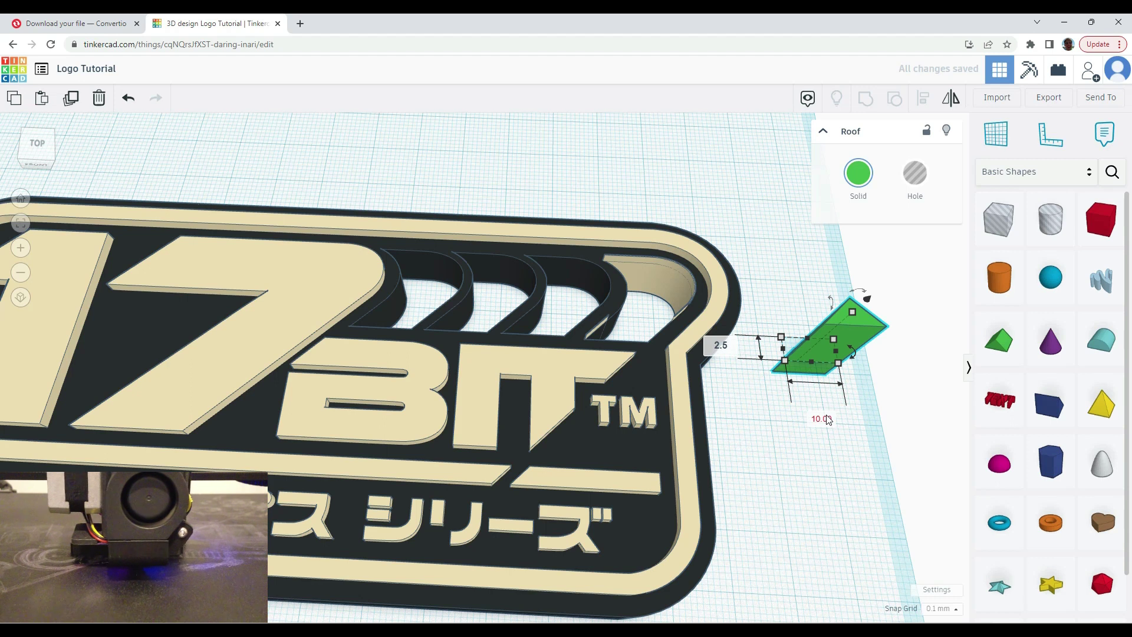
{"action": "left_click", "coordinate": [826, 418]}
{"action": "type", "text": "5"}
{"action": "key", "text": "Return"}
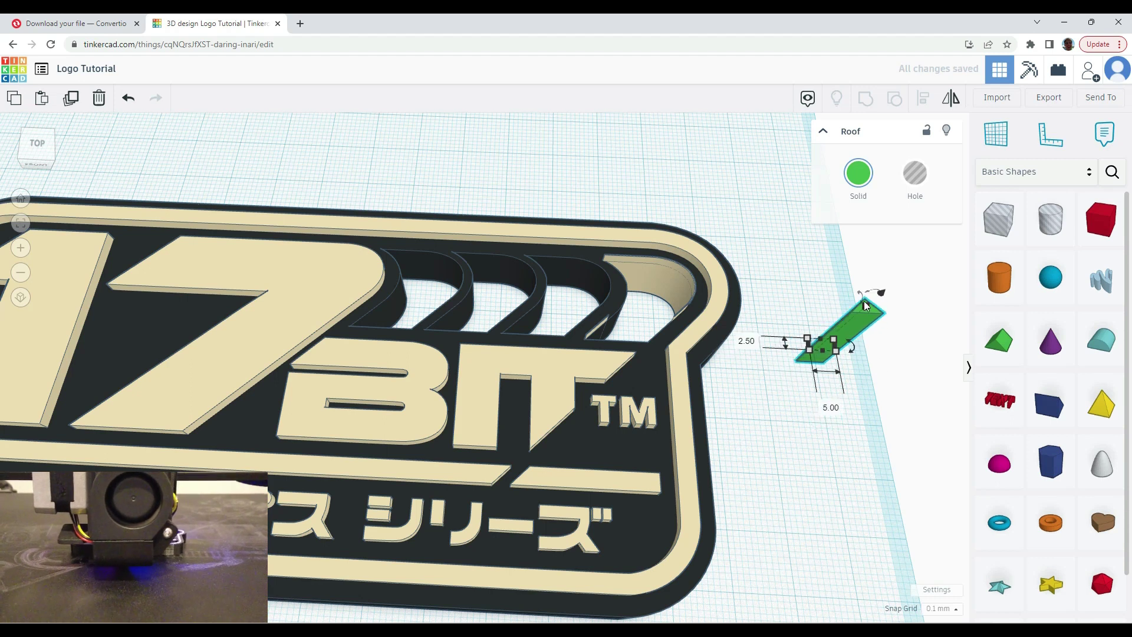
Move the roof onto the logo above the TM letters and rotate it about 45° to run parallel to the T's slanted edge
{"action": "left_click_drag", "start_coordinate": [865, 305], "coordinate": [647, 359]}
{"action": "left_click", "coordinate": [852, 426]}
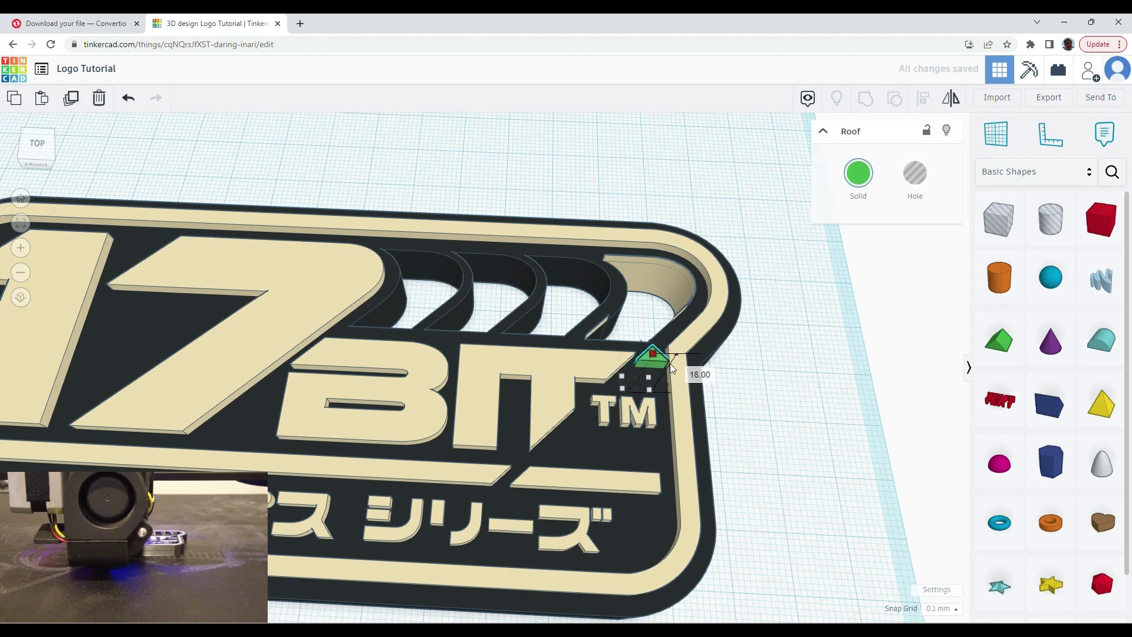
{"action": "scroll", "coordinate": [660, 384], "scroll_direction": "up", "scroll_amount": 5}
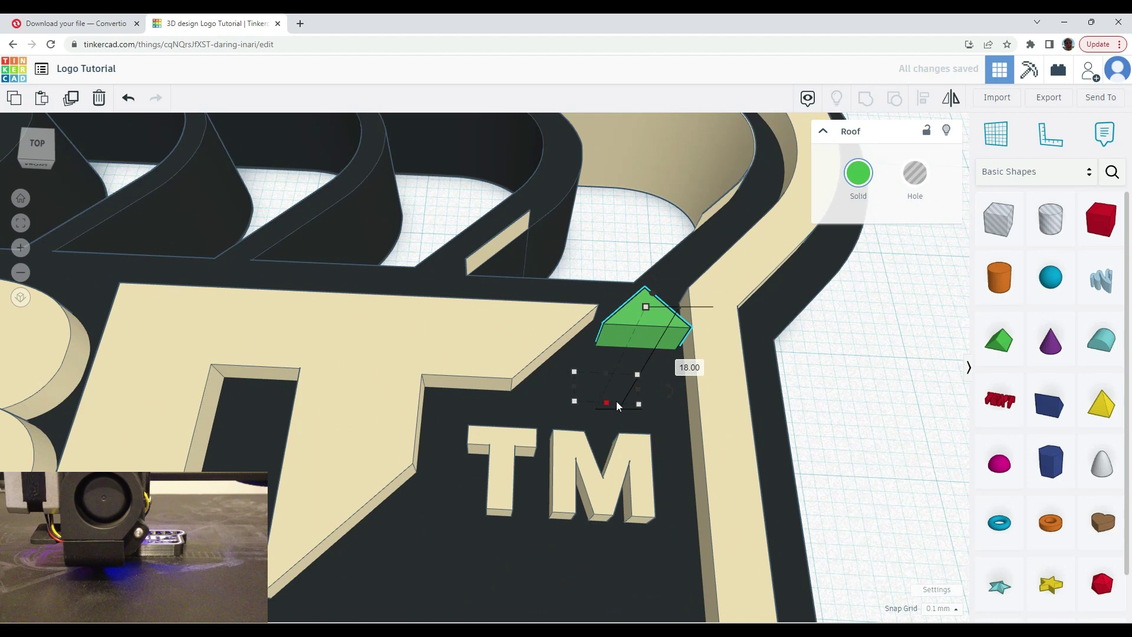
{"action": "left_click", "coordinate": [671, 389]}
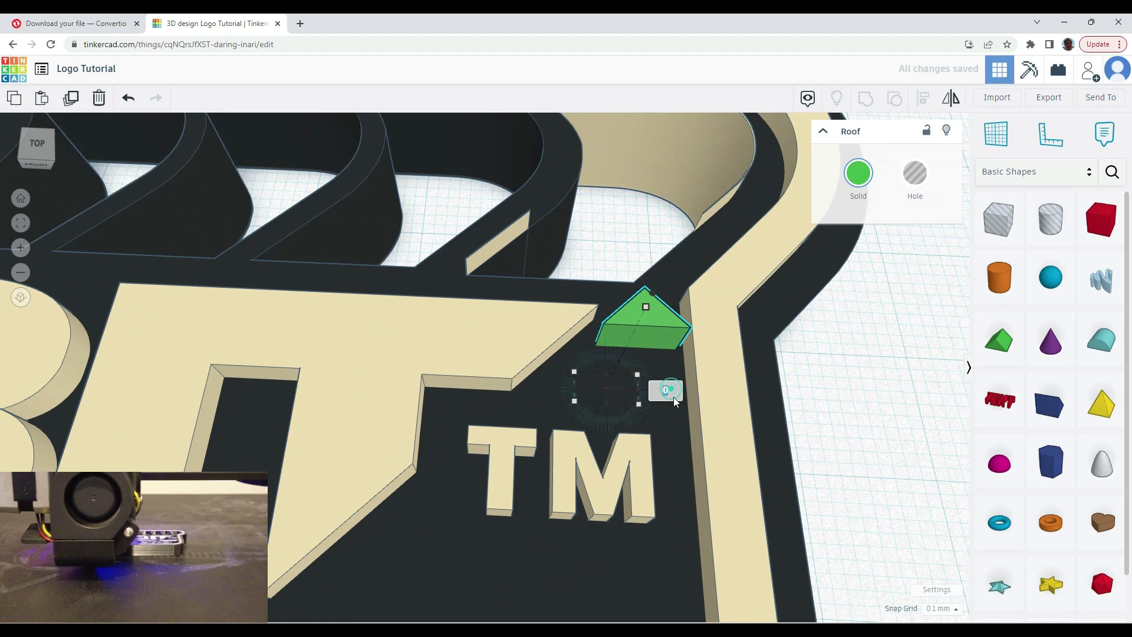
{"action": "scroll", "coordinate": [699, 399], "scroll_direction": "up", "scroll_amount": 2}
{"action": "left_click_drag", "start_coordinate": [655, 384], "coordinate": [535, 403]}
{"action": "left_click_drag", "start_coordinate": [614, 288], "coordinate": [529, 341]}
{"action": "scroll", "coordinate": [528, 341], "scroll_direction": "down", "scroll_amount": 5}
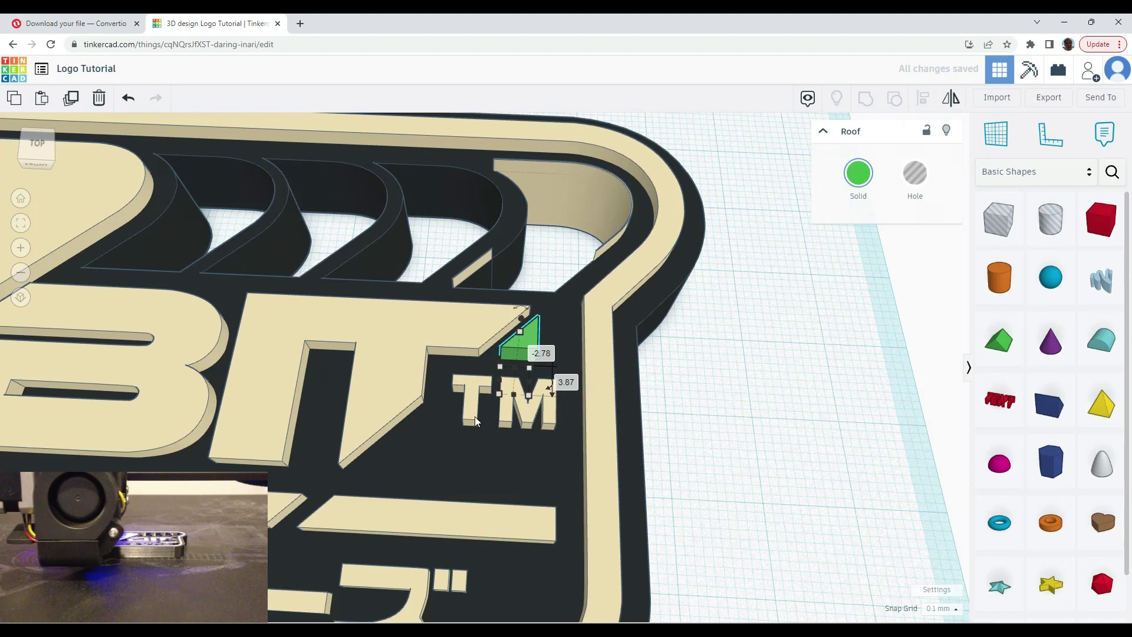
Examine the green triangle's size and fit in the gap between the T's slanted edge and the TM letters
{"action": "scroll", "coordinate": [568, 486], "scroll_direction": "up", "scroll_amount": 3}
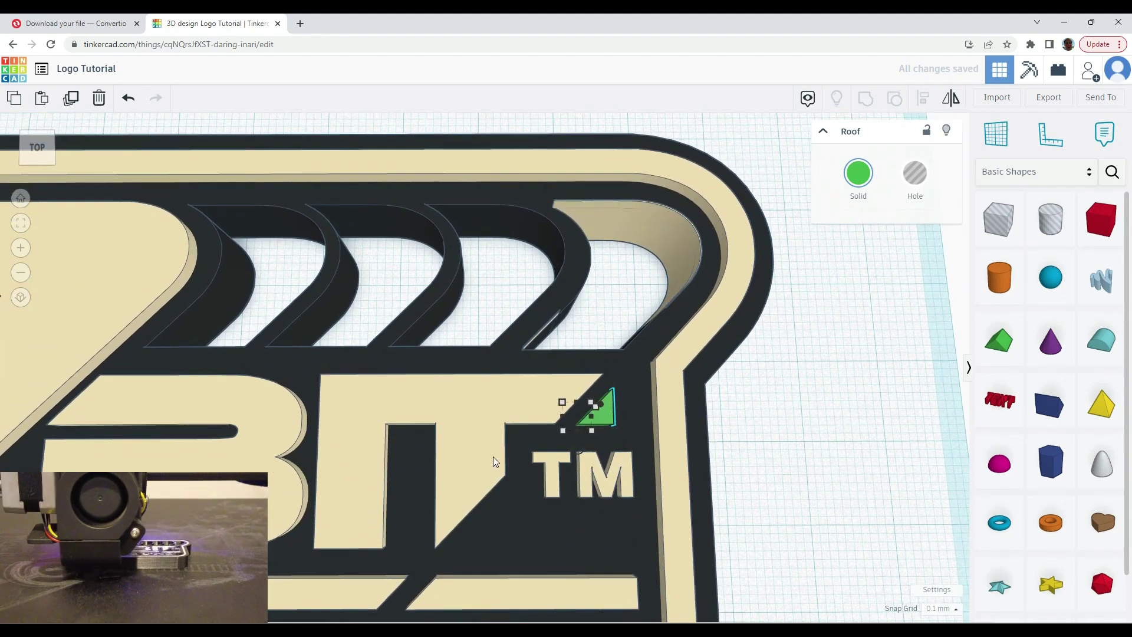
{"action": "scroll", "coordinate": [493, 457], "scroll_direction": "down", "scroll_amount": 2}
{"action": "scroll", "coordinate": [495, 451], "scroll_direction": "up", "scroll_amount": 2}
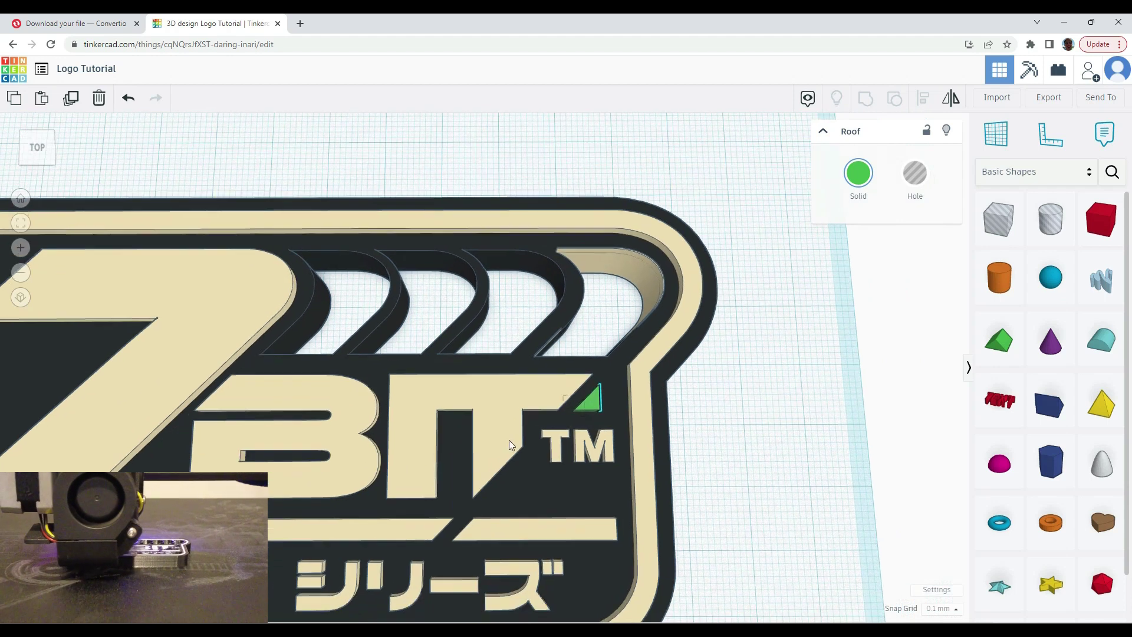
{"action": "scroll", "coordinate": [607, 411], "scroll_direction": "up", "scroll_amount": 2}
{"action": "scroll", "coordinate": [610, 409], "scroll_direction": "up", "scroll_amount": 3}
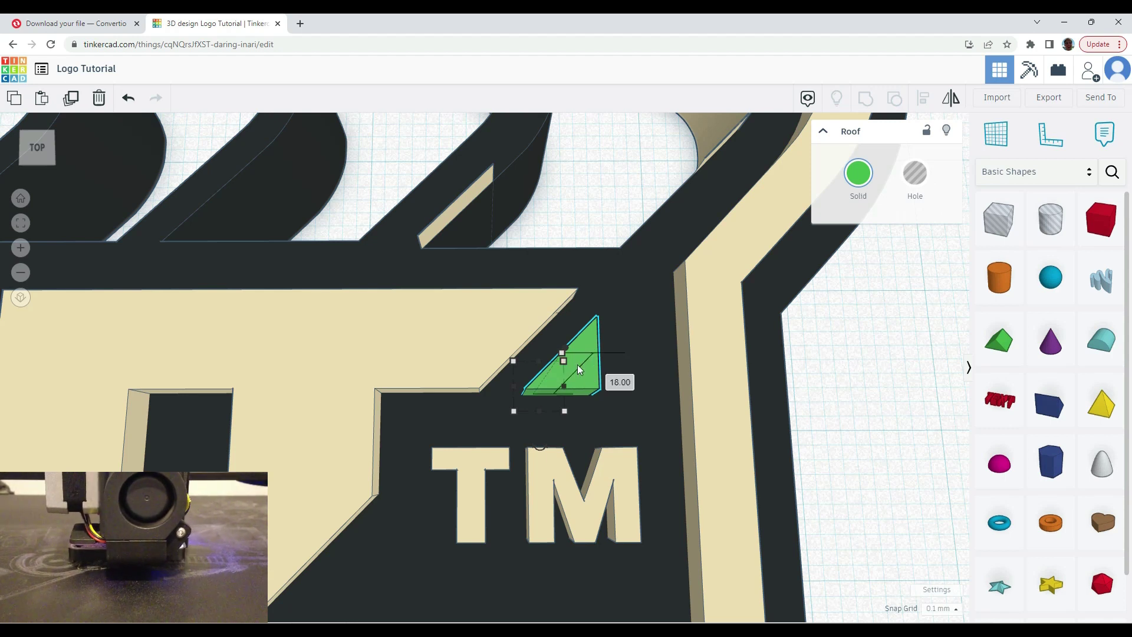
{"action": "right_click_drag", "start_coordinate": [574, 369], "coordinate": [645, 323]}
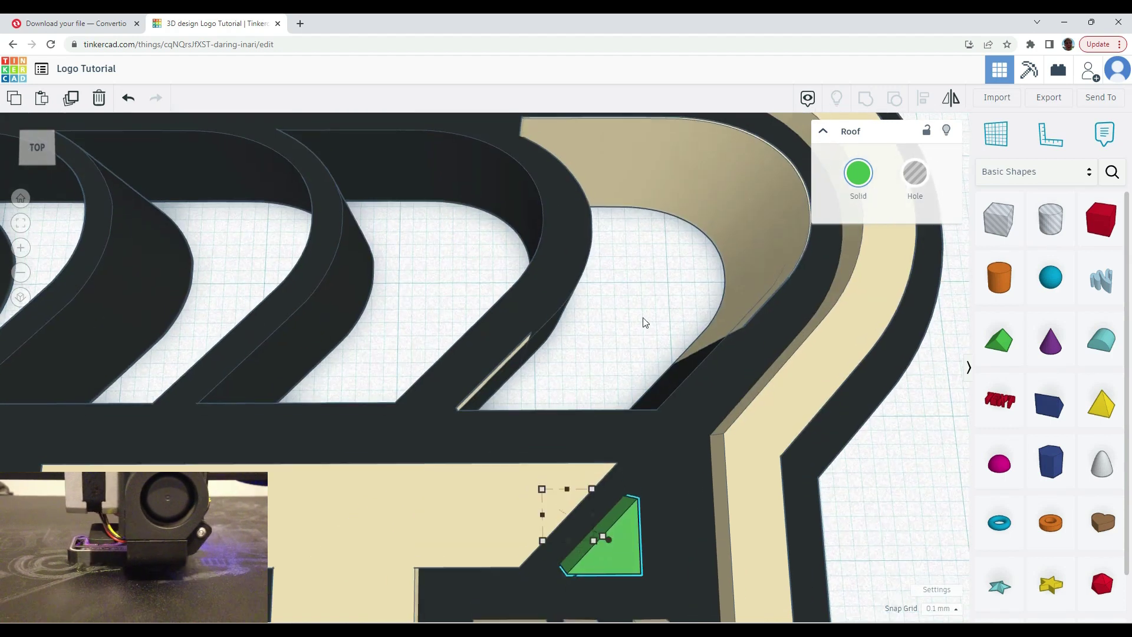
{"action": "right_click_drag", "start_coordinate": [664, 472], "coordinate": [621, 363]}
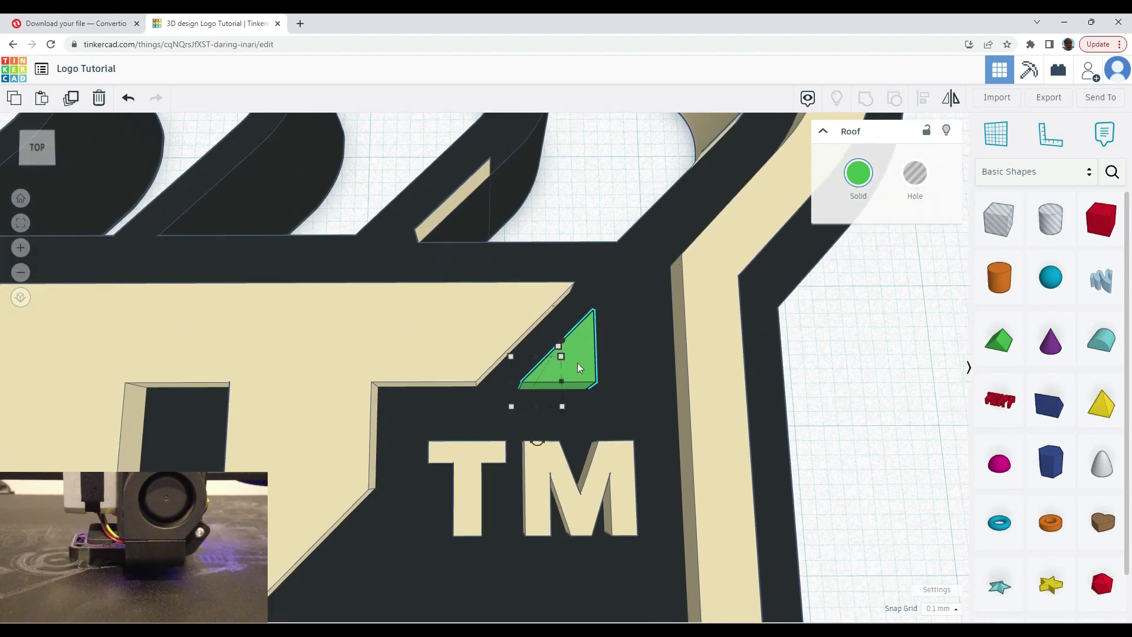
{"action": "scroll", "coordinate": [578, 362], "scroll_direction": "down", "scroll_amount": 5}
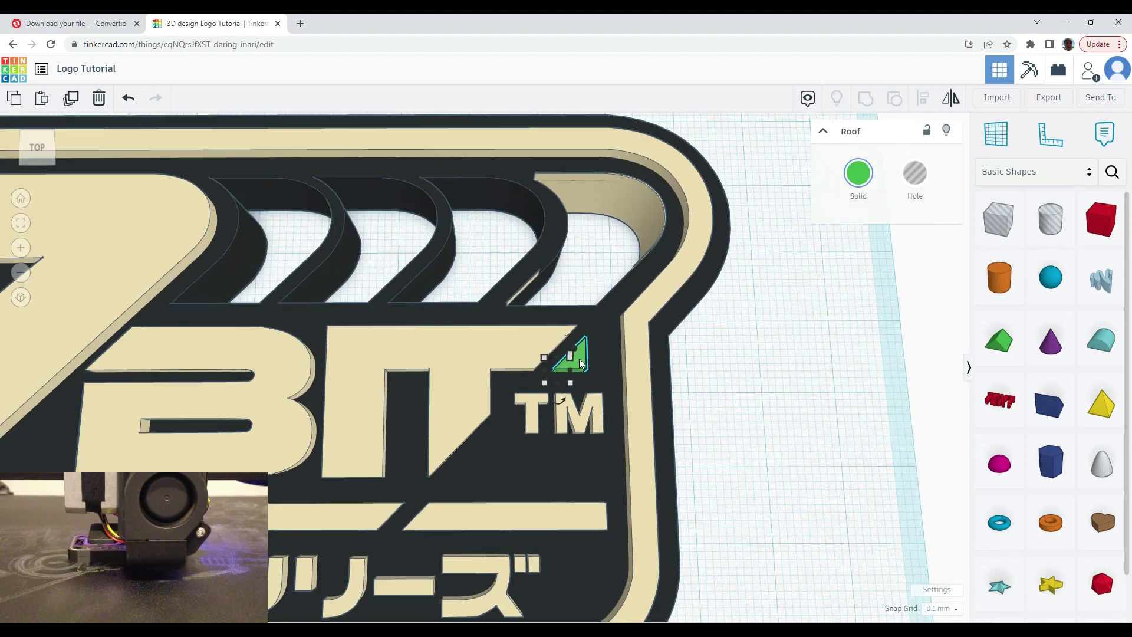
{"action": "right_click_drag", "start_coordinate": [523, 381], "coordinate": [578, 398]}
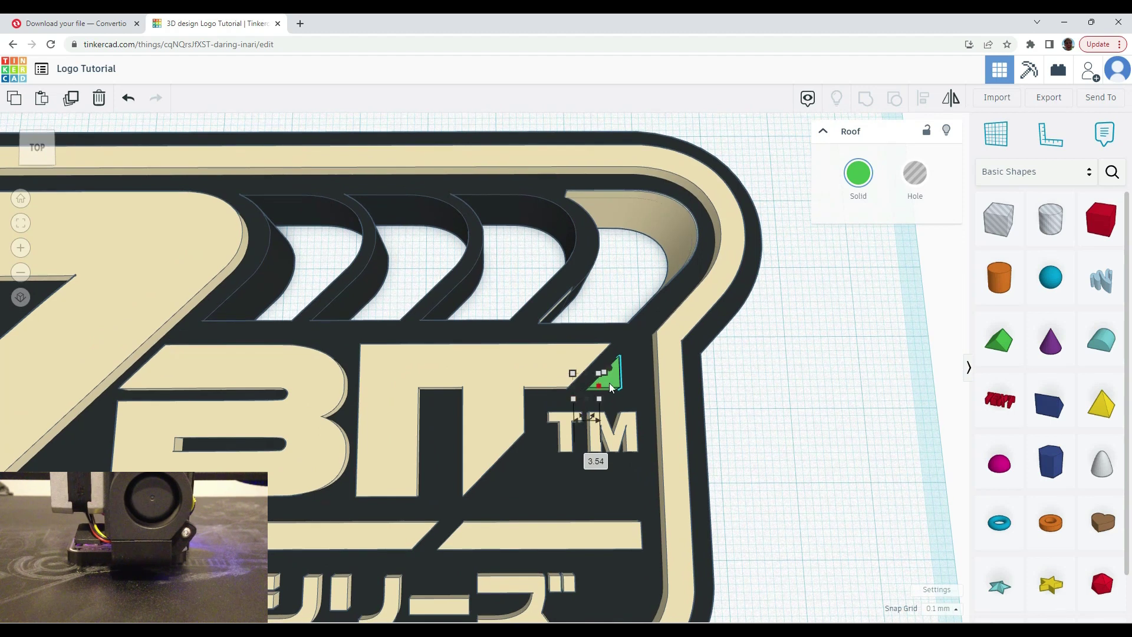
Move the green triangle off the logo onto the workplane just beside its outer edge
{"action": "left_click_drag", "start_coordinate": [611, 387], "coordinate": [774, 394]}
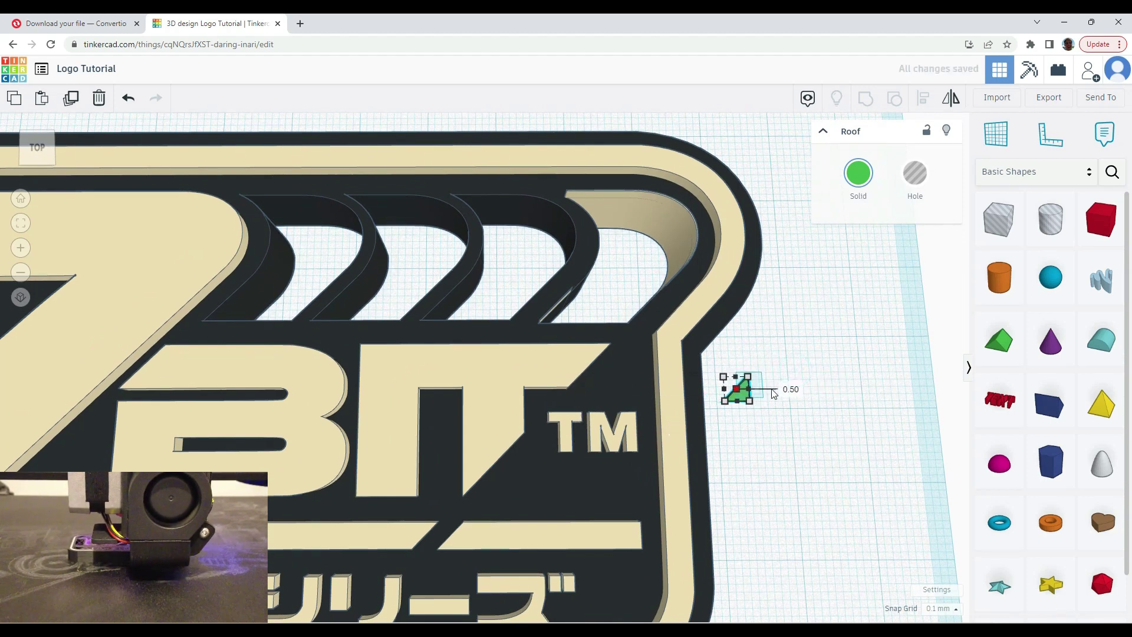
{"action": "left_click", "coordinate": [764, 446]}
Move the isolated pale yellow swoosh piece about 31 mm toward the logo, just above the row of openings
{"action": "right_click_drag", "start_coordinate": [601, 372], "coordinate": [635, 610]}
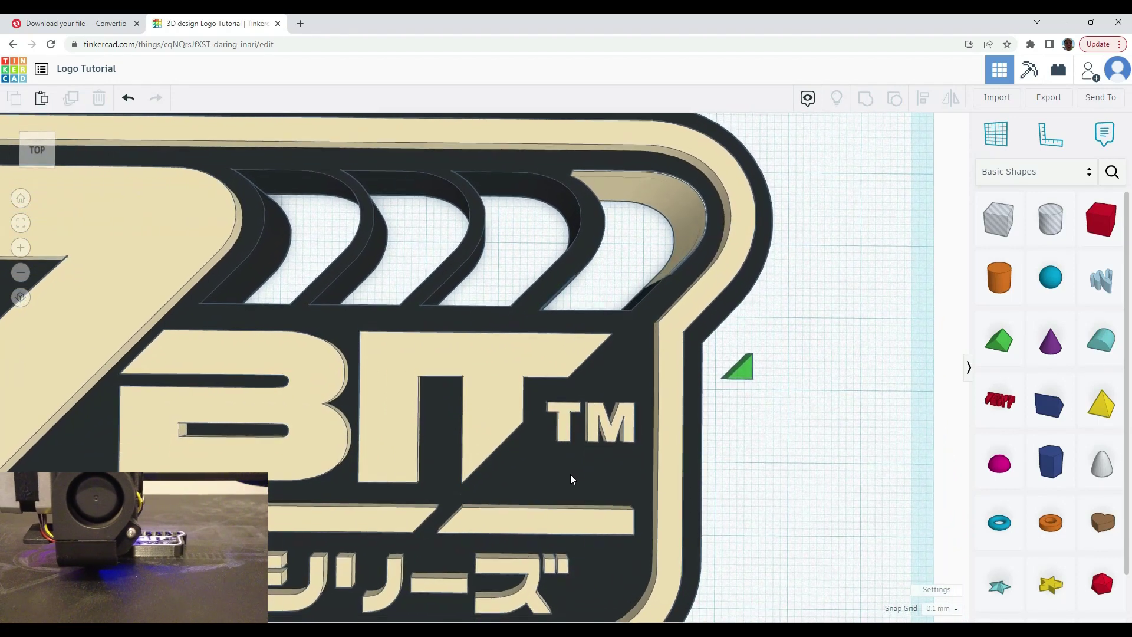
{"action": "scroll", "coordinate": [557, 383], "scroll_direction": "down", "scroll_amount": 5}
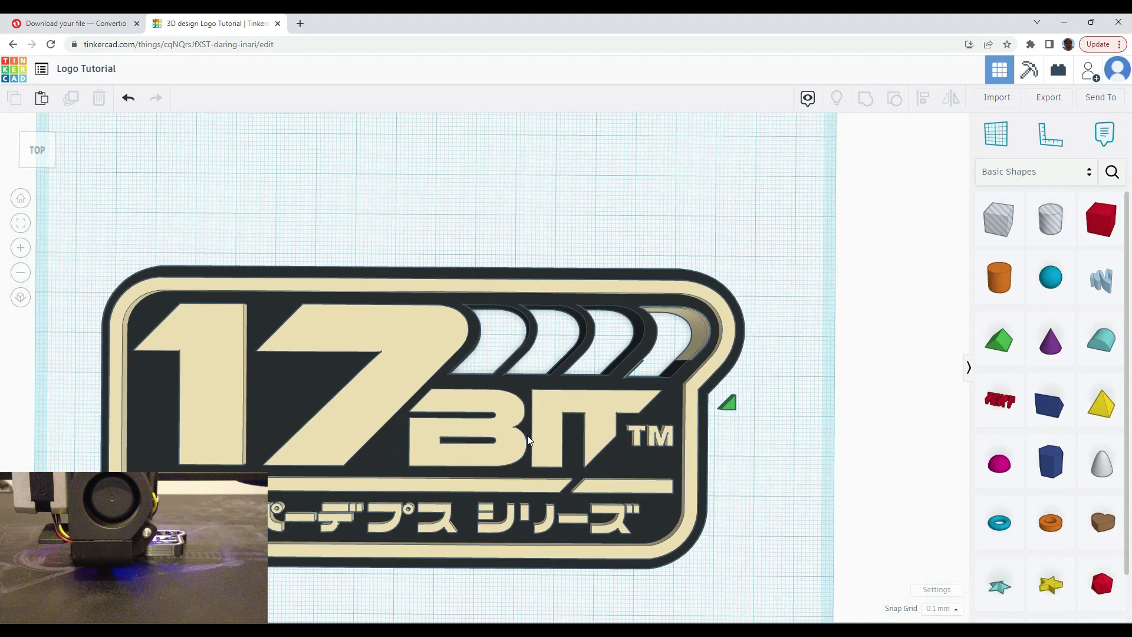
{"action": "scroll", "coordinate": [593, 419], "scroll_direction": "down", "scroll_amount": 3}
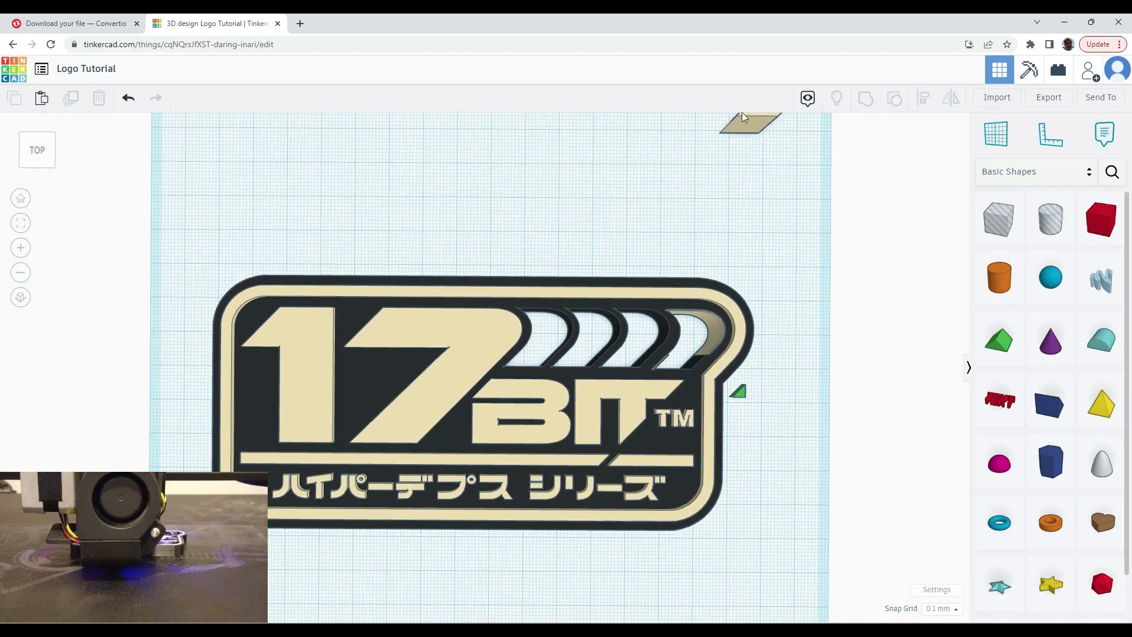
{"action": "left_click_drag", "start_coordinate": [753, 124], "coordinate": [709, 289]}
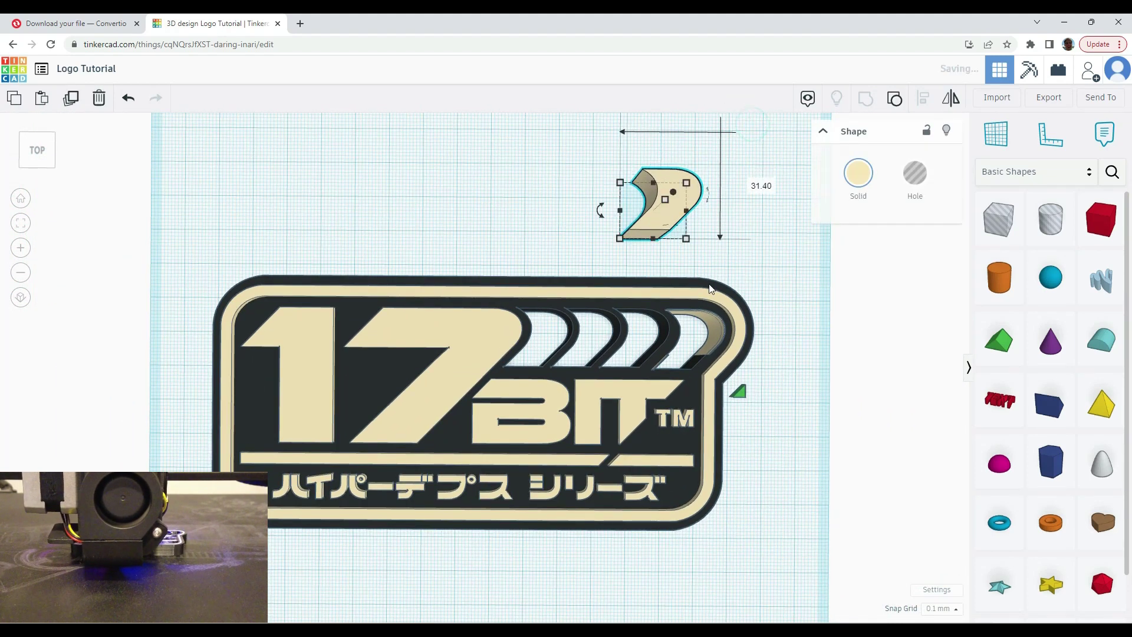
Export only the pale yellow lettering and border part of the logo as an STL file
{"action": "left_click", "coordinate": [846, 273]}
{"action": "left_click", "coordinate": [499, 334]}
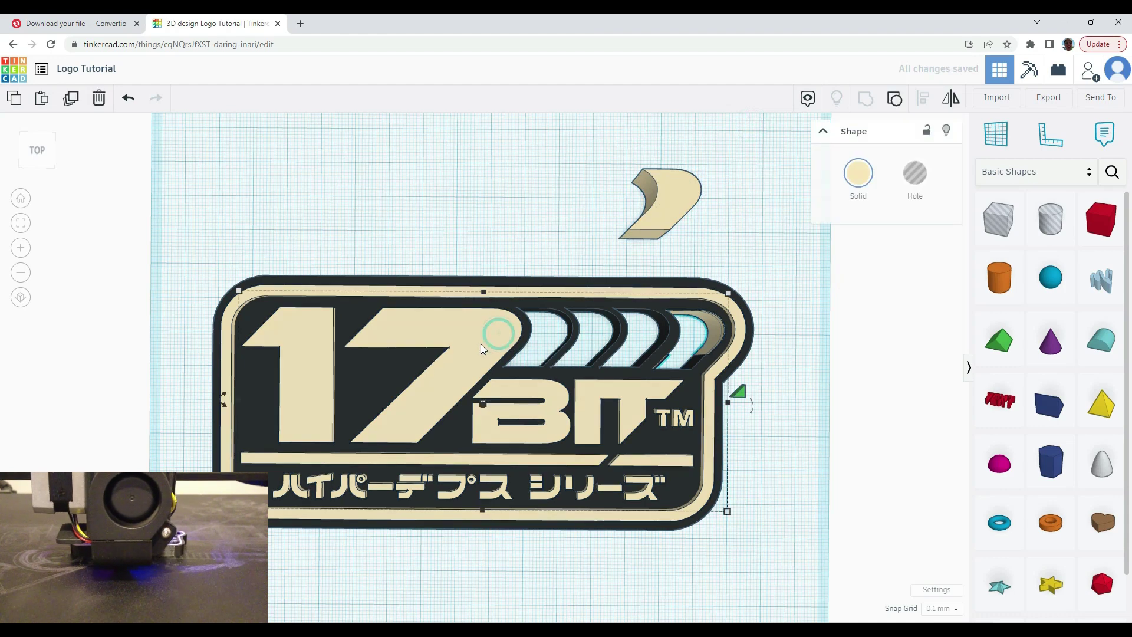
{"action": "left_click", "coordinate": [1050, 98]}
{"action": "left_click", "coordinate": [631, 319]}
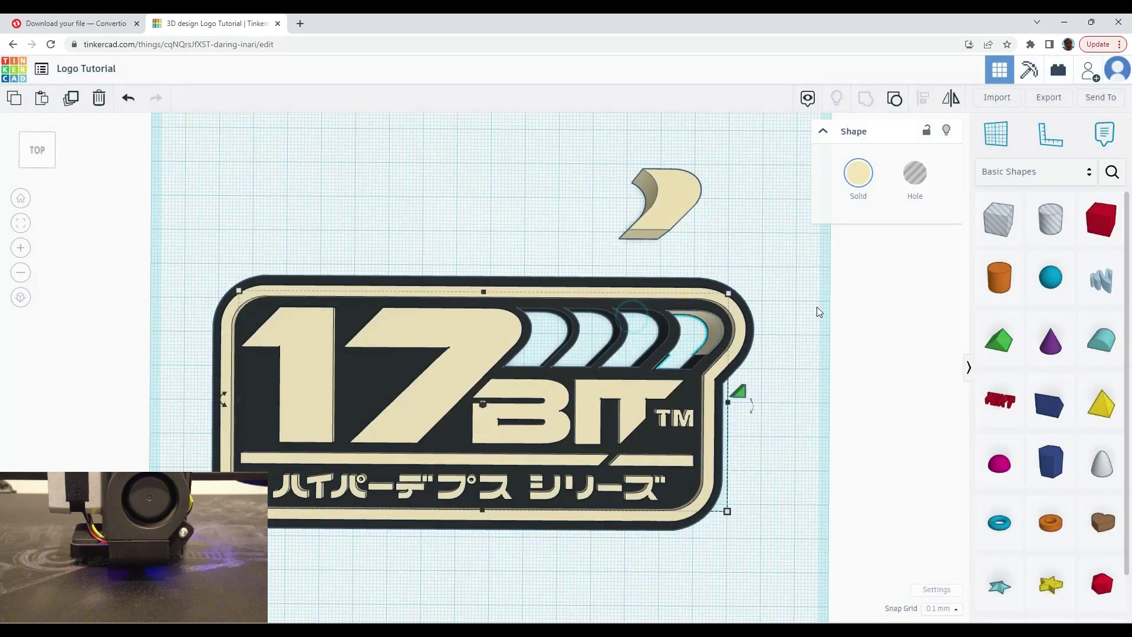
Export only the black base part of the logo as an STL file
{"action": "left_click", "coordinate": [816, 307]}
{"action": "left_click", "coordinate": [570, 285]}
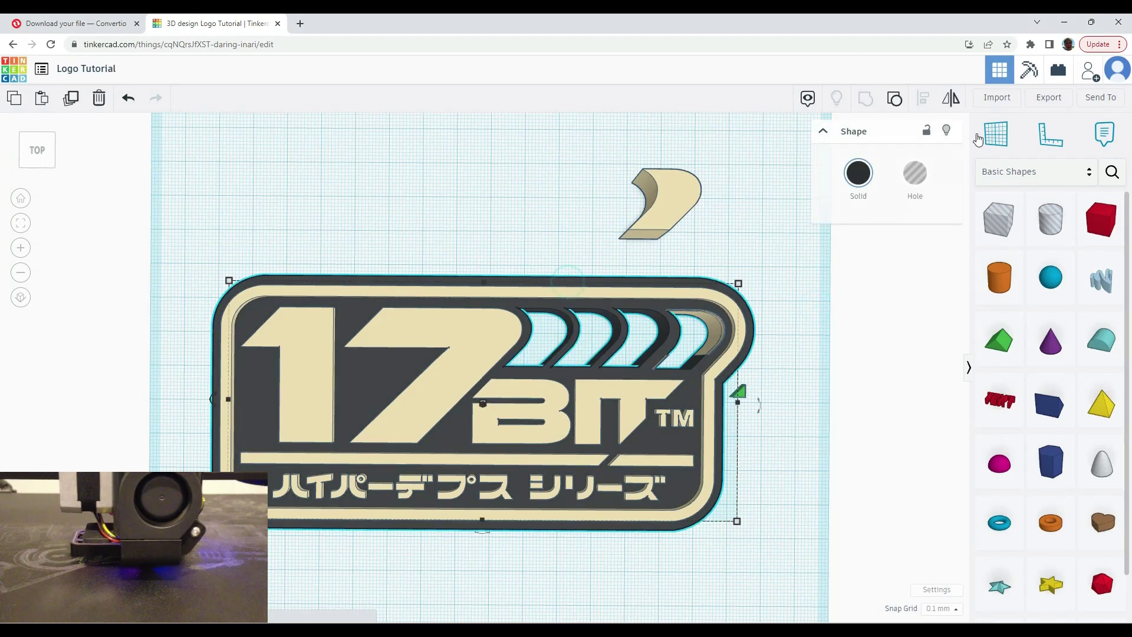
{"action": "left_click", "coordinate": [1050, 97]}
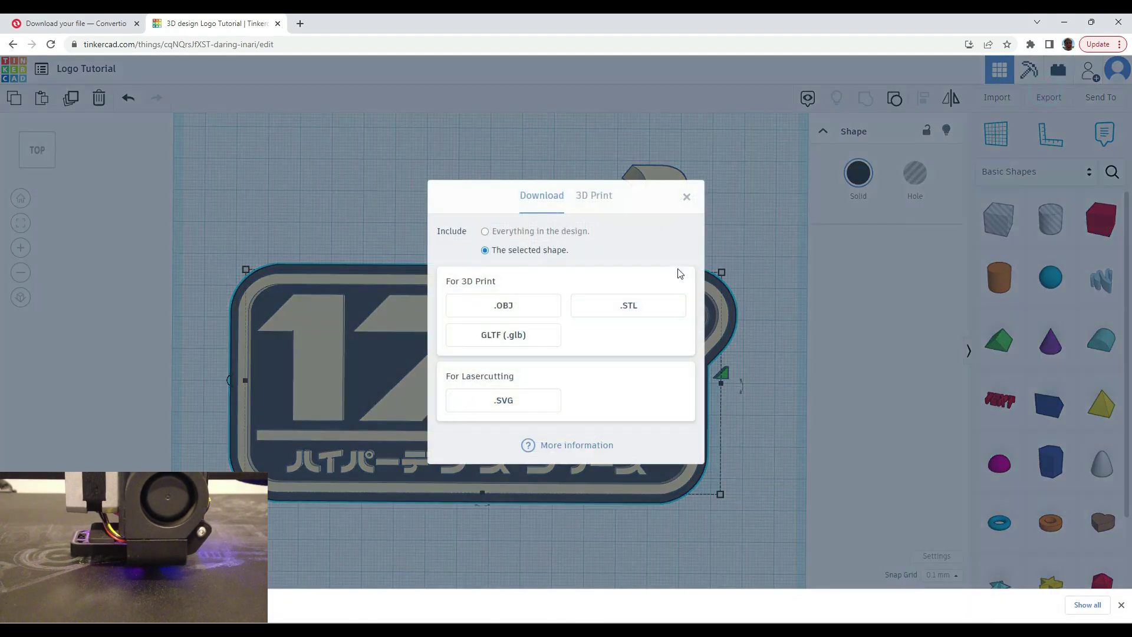
{"action": "left_click", "coordinate": [649, 306]}
Export only the separate pale yellow swoosh piece above the logo as an STL file
{"action": "left_click", "coordinate": [731, 203]}
{"action": "left_click", "coordinate": [671, 189]}
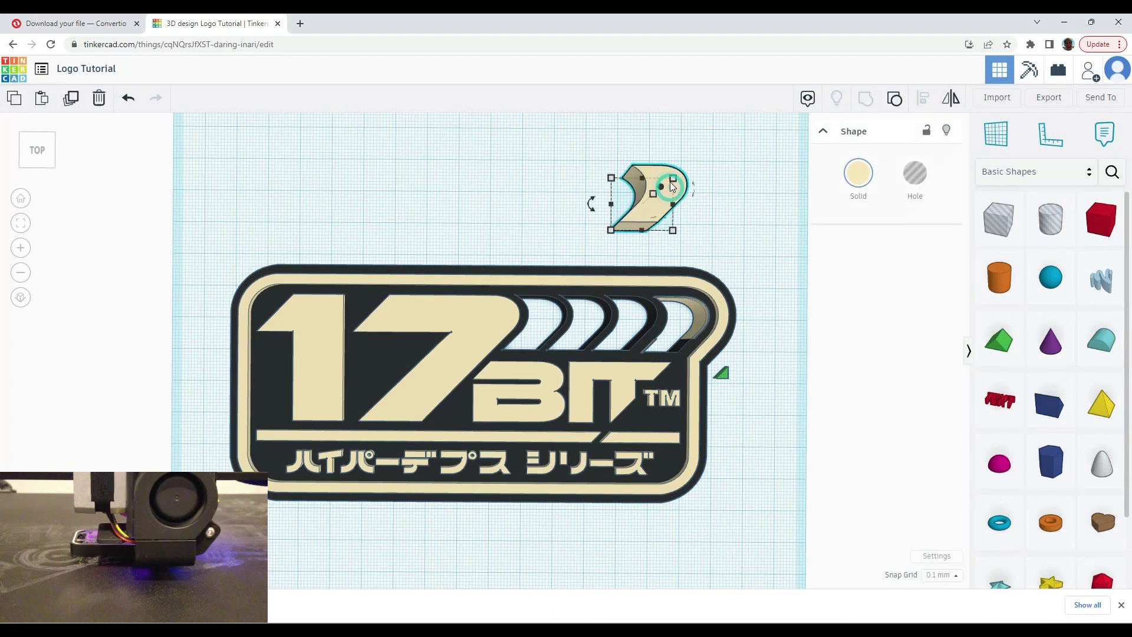
{"action": "left_click", "coordinate": [1049, 97]}
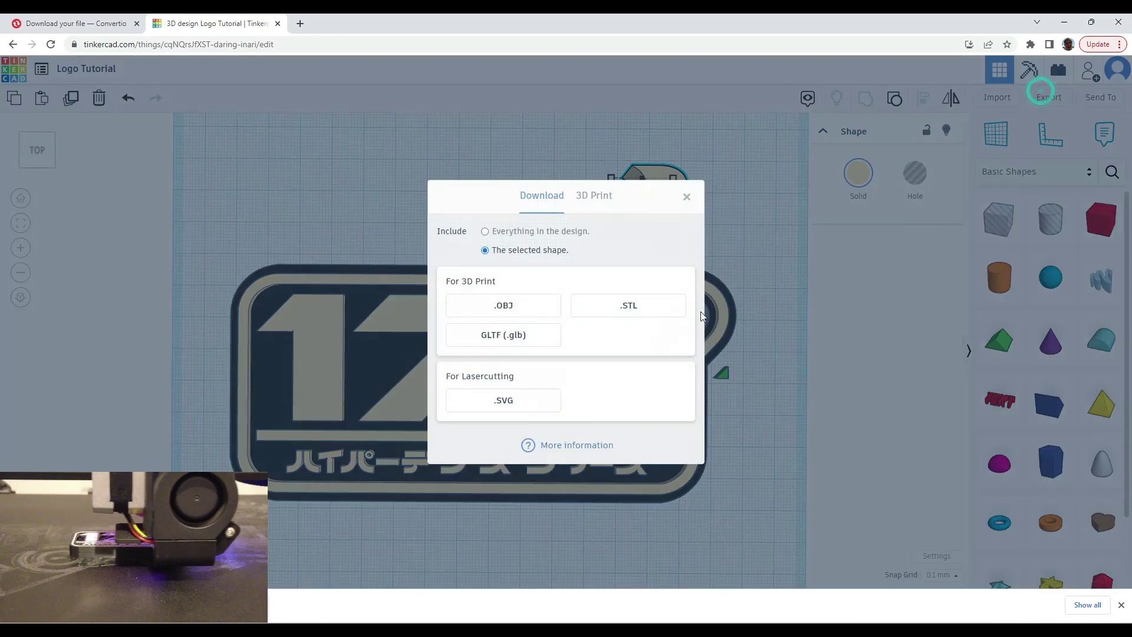
{"action": "left_click", "coordinate": [625, 317]}
Export only the small green triangle beside the logo as an STL file
{"action": "left_click", "coordinate": [736, 372]}
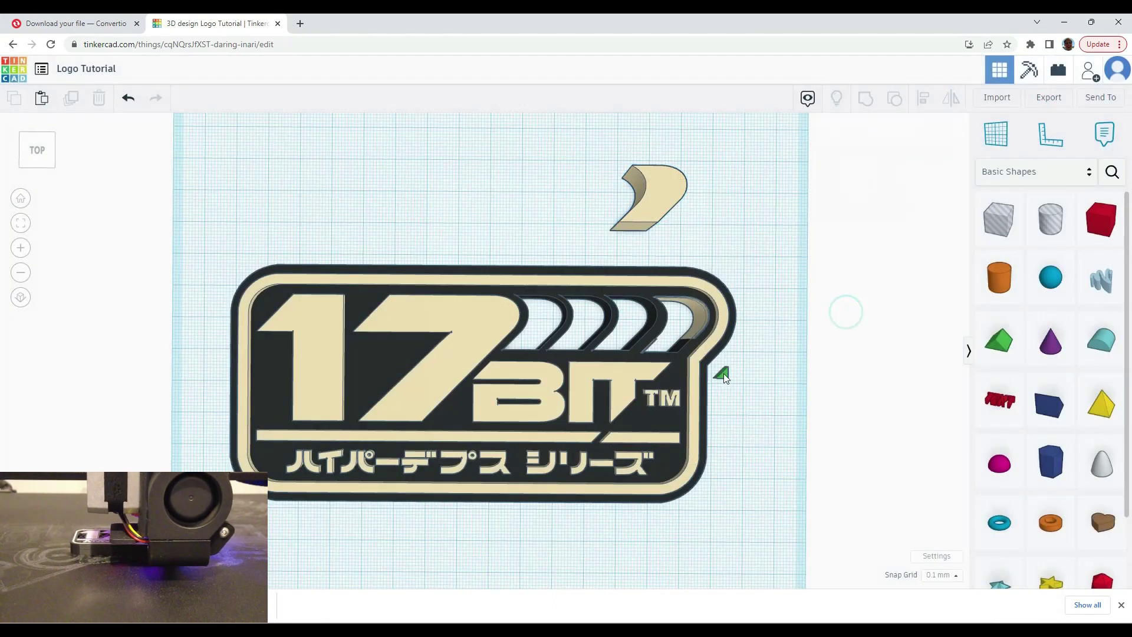
{"action": "left_click", "coordinate": [724, 374]}
{"action": "left_click", "coordinate": [1049, 98]}
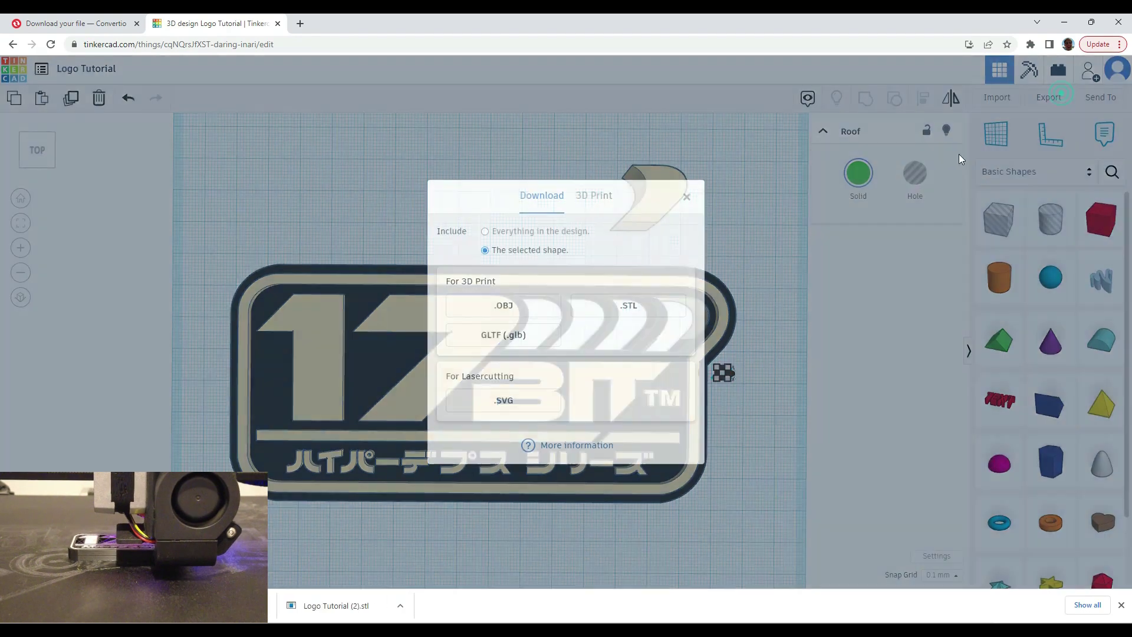
{"action": "left_click", "coordinate": [674, 302]}
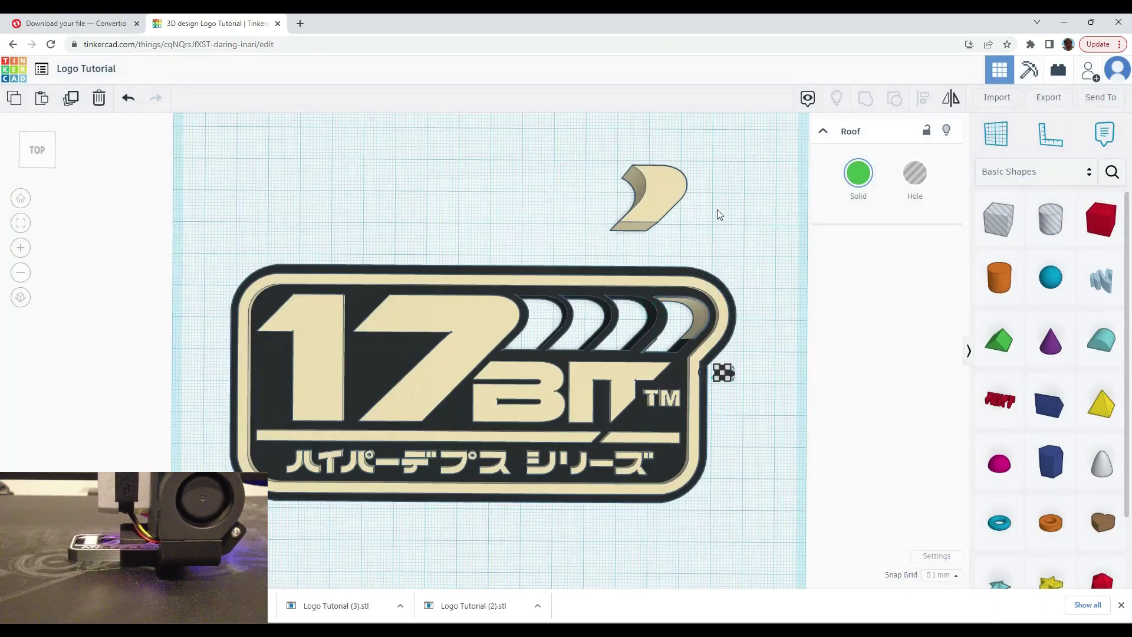
Duplicate the pale yellow swoosh piece three times to make a row of four swooshes above the logo
{"action": "left_click", "coordinate": [652, 203]}
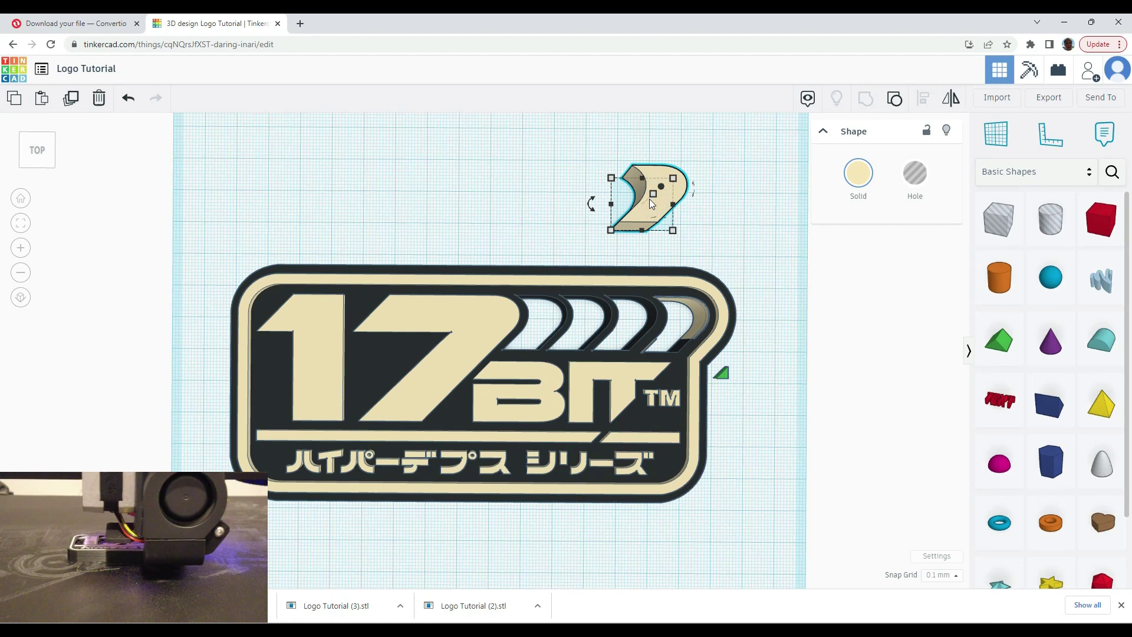
{"action": "key", "text": "ctrl+d"}
{"action": "key", "text": "ctrl+d"}
{"action": "key", "text": "ctrl+d"}
{"action": "key", "text": "Escape"}
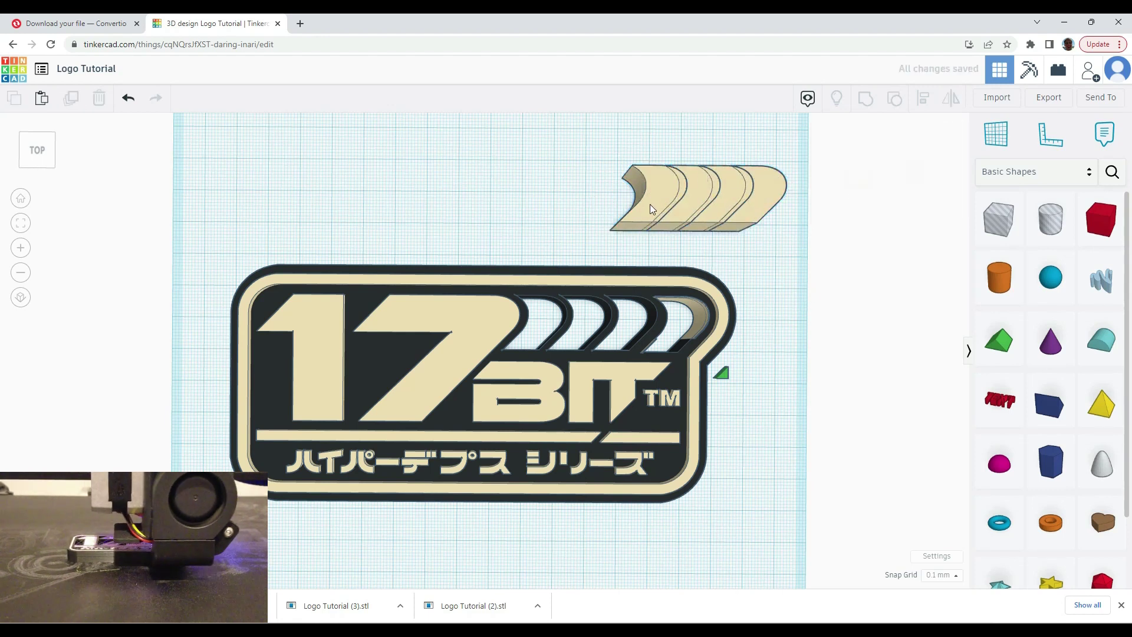
Color the leftmost loose swoosh yellow and move it into the logo's rightmost opening
{"action": "left_click", "coordinate": [652, 208]}
{"action": "left_click", "coordinate": [858, 173]}
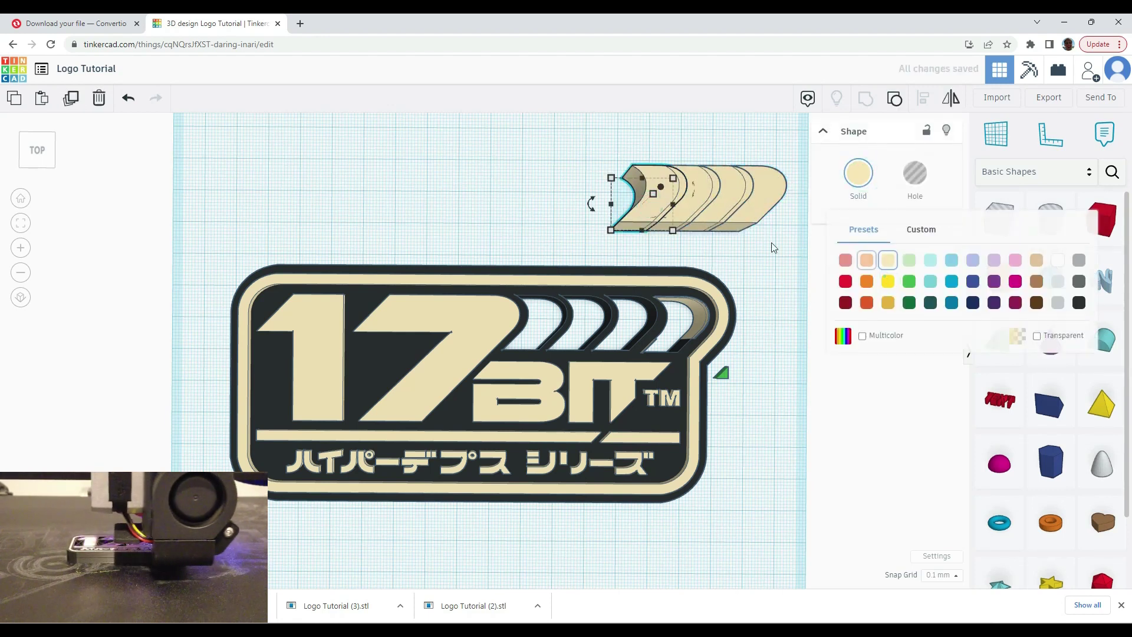
{"action": "left_click", "coordinate": [888, 281]}
{"action": "left_click_drag", "start_coordinate": [650, 217], "coordinate": [670, 343]}
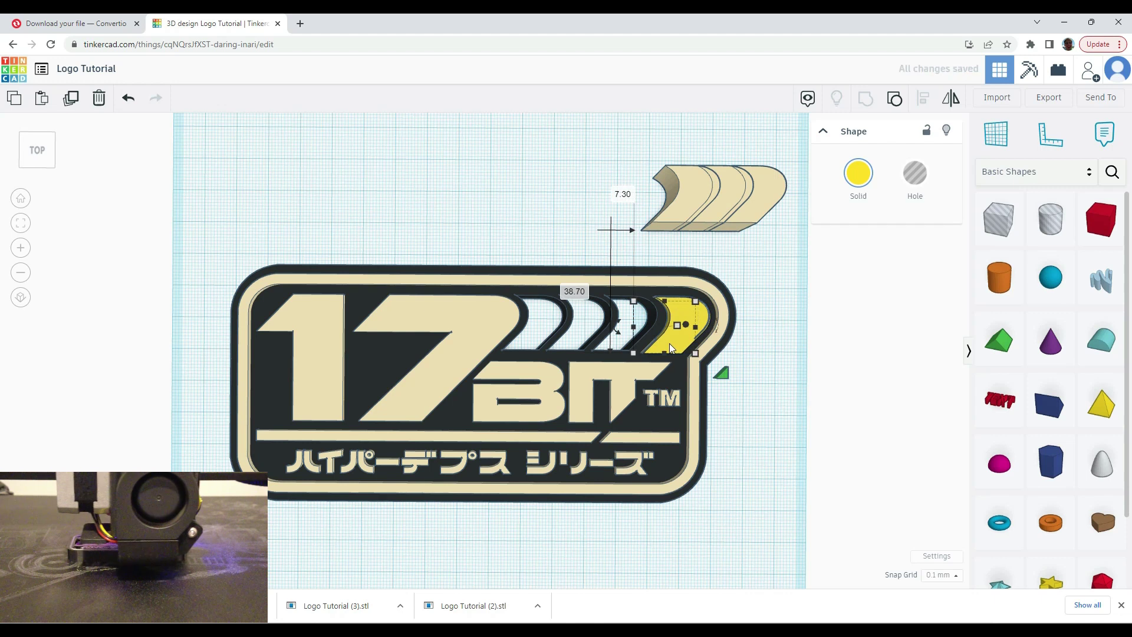
Color the next loose swoosh green and move it into the opening just before the yellow swoosh
{"action": "left_click", "coordinate": [686, 211]}
{"action": "left_click", "coordinate": [874, 209]}
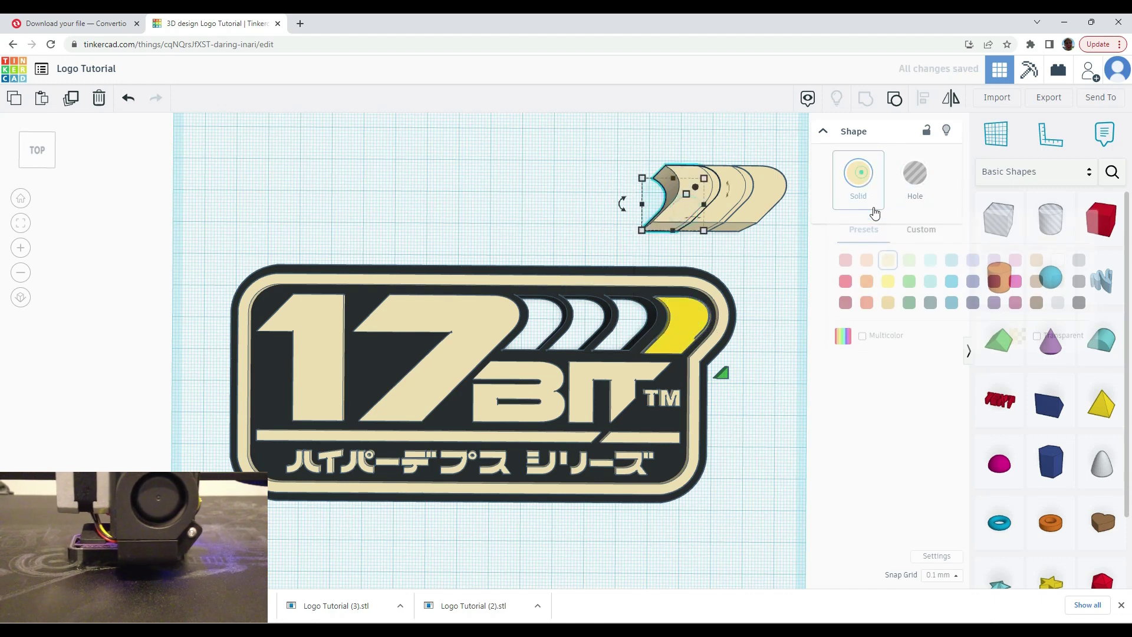
{"action": "left_click", "coordinate": [909, 282]}
{"action": "left_click", "coordinate": [562, 227]}
{"action": "left_click_drag", "start_coordinate": [673, 212], "coordinate": [617, 341]}
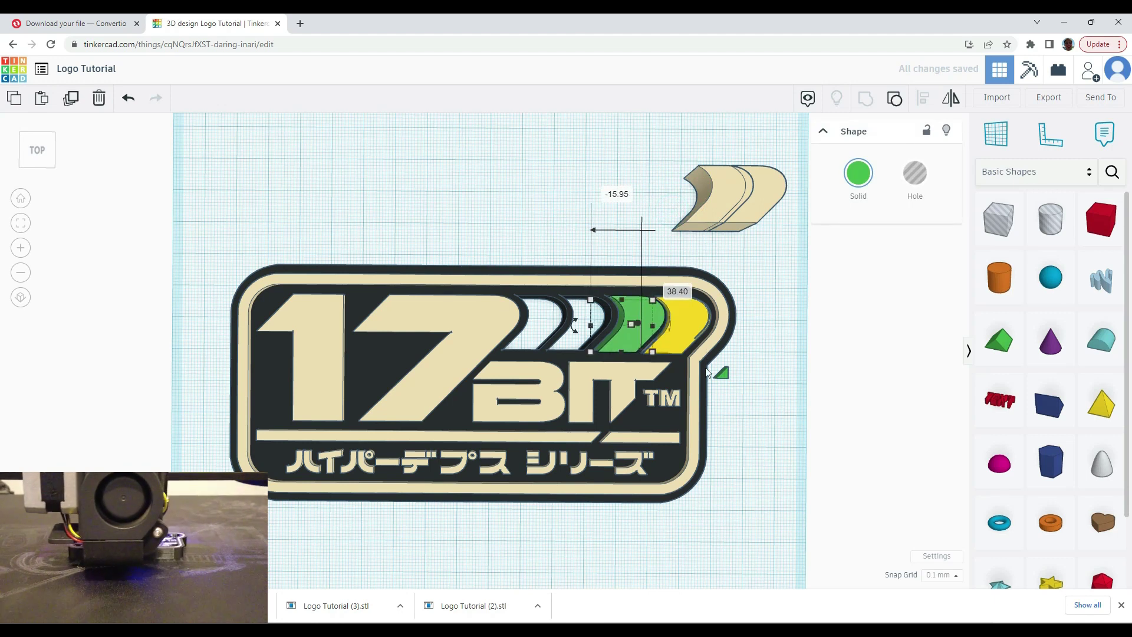
{"action": "scroll", "coordinate": [708, 373], "scroll_direction": "up", "scroll_amount": 2}
{"action": "left_click", "coordinate": [727, 375]}
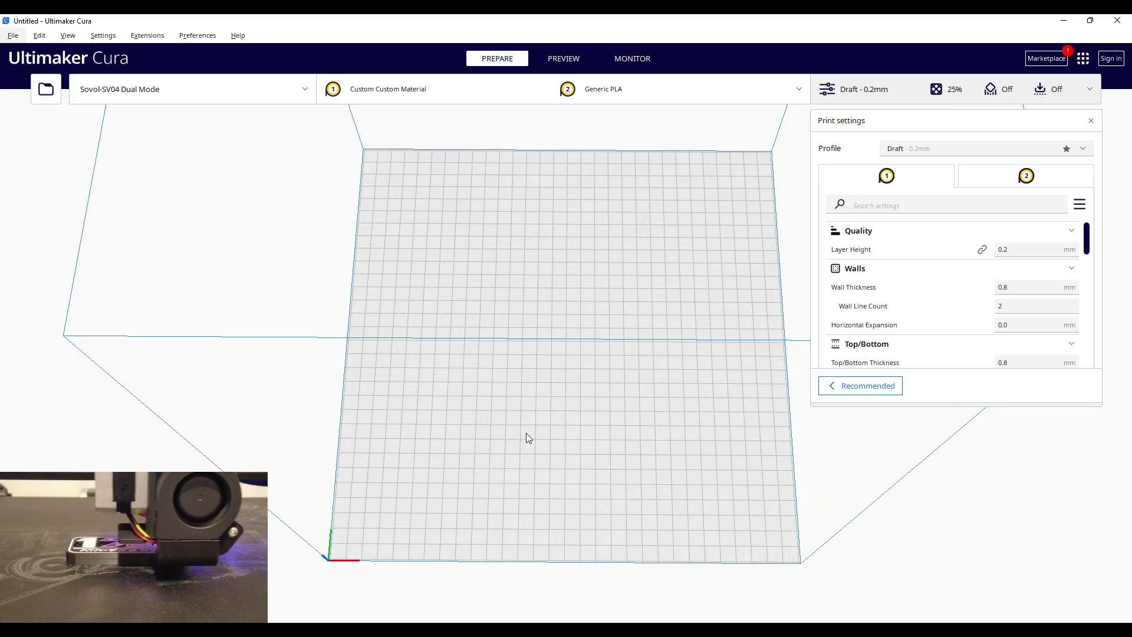
Switch to Cura and load the Logo Tutorial (2) and Logo Tutorial (3) STL files onto the build plate
{"action": "left_click", "coordinate": [45, 89]}
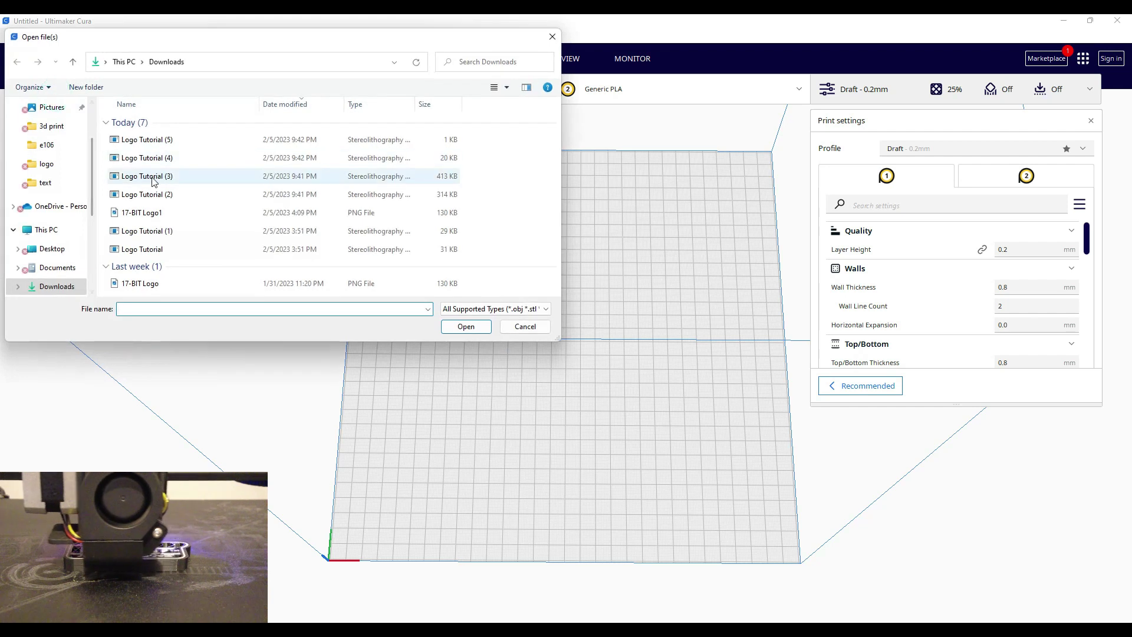
{"action": "double_click", "coordinate": [150, 194]}
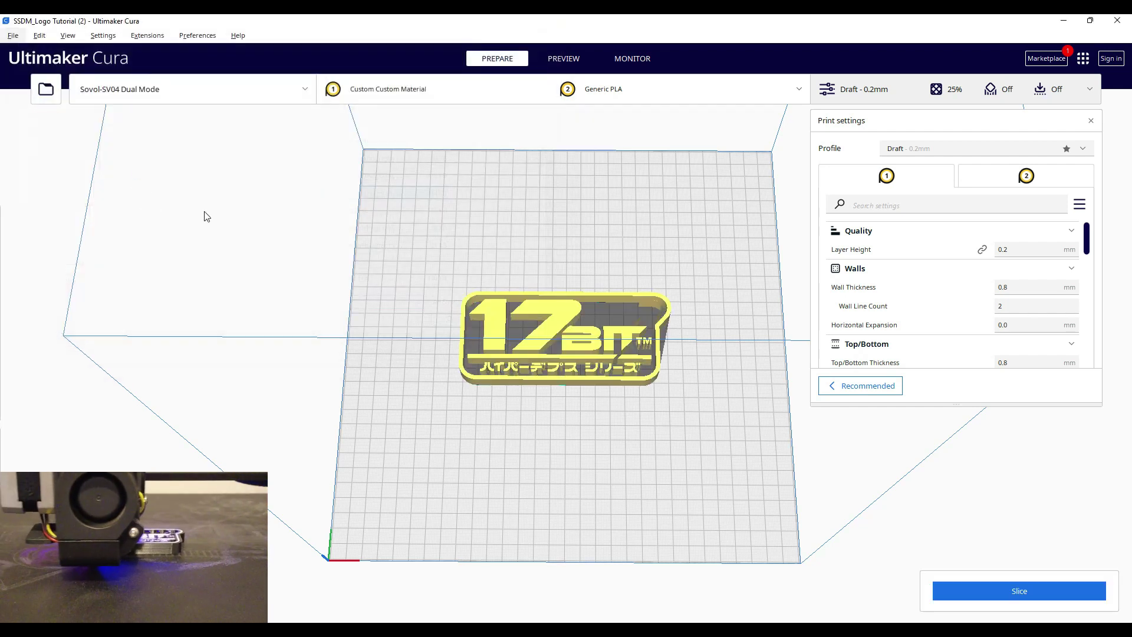
{"action": "left_click", "coordinate": [52, 95]}
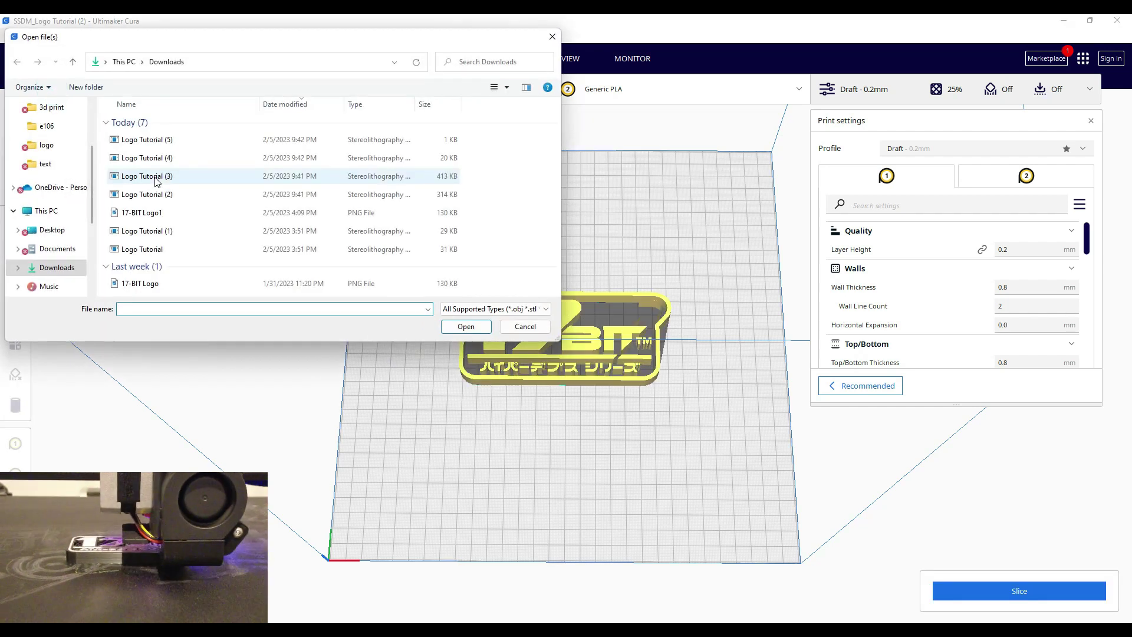
{"action": "double_click", "coordinate": [155, 177]}
Merge the pale lettering model and the base model into one aligned logo
{"action": "scroll", "coordinate": [462, 490], "scroll_direction": "up", "scroll_amount": 5}
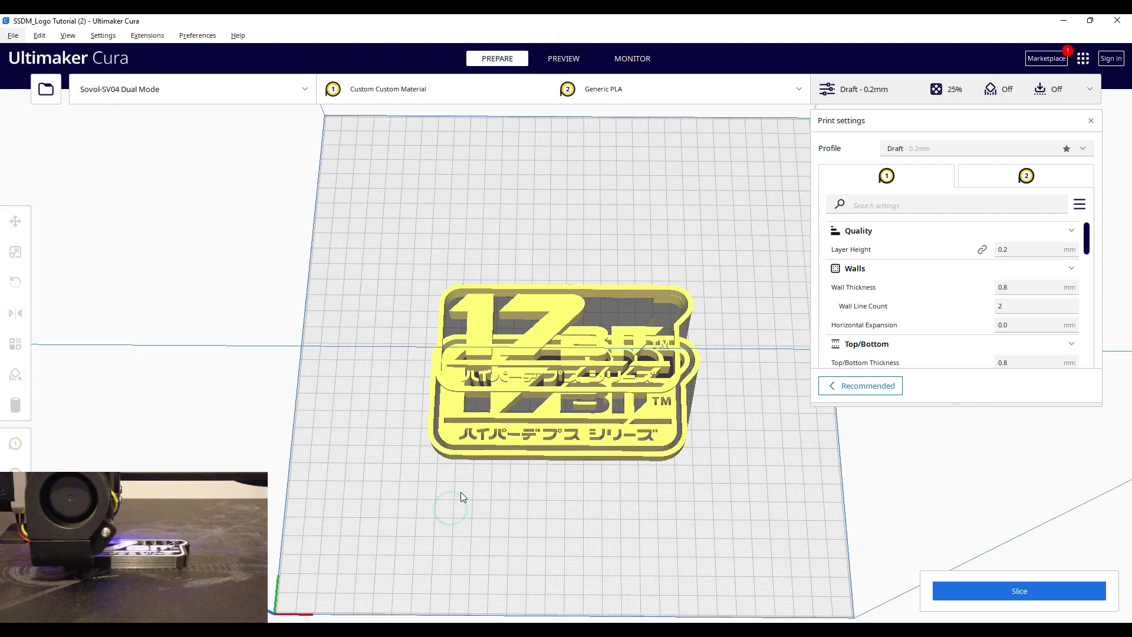
{"action": "scroll", "coordinate": [413, 472], "scroll_direction": "up", "scroll_amount": 2}
{"action": "scroll", "coordinate": [390, 487], "scroll_direction": "up", "scroll_amount": 3}
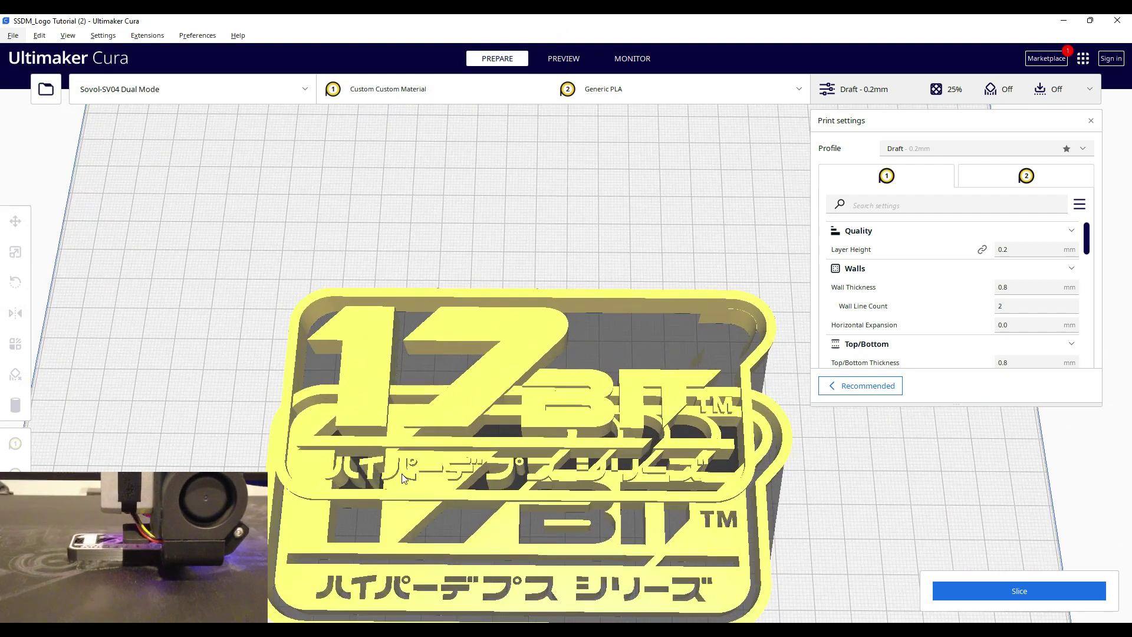
{"action": "left_click", "coordinate": [513, 339]}
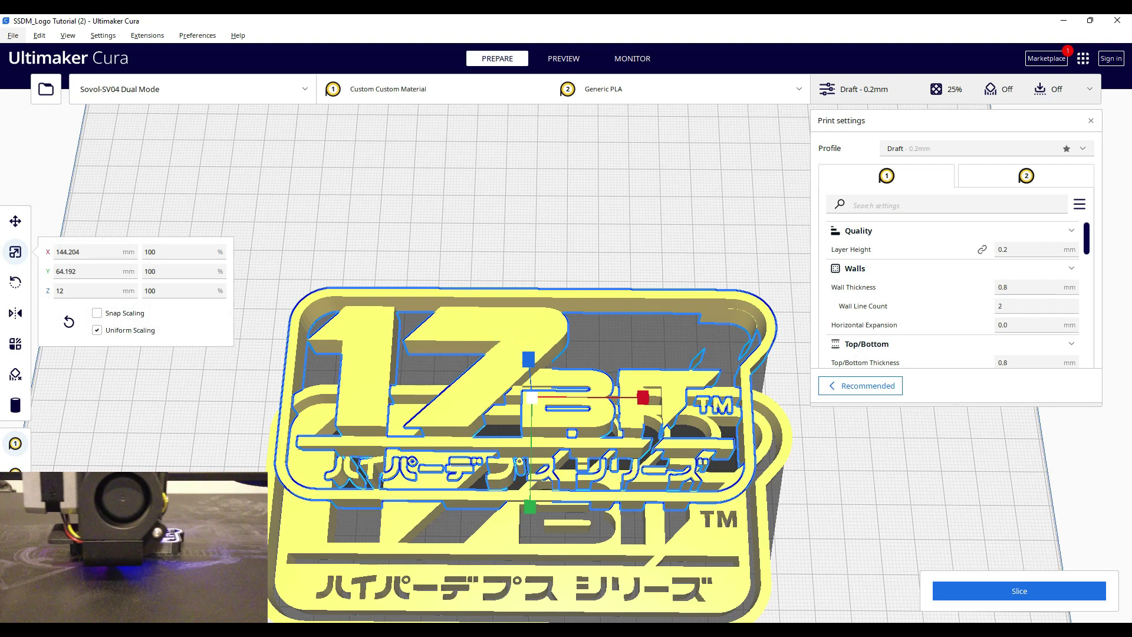
{"action": "left_click", "coordinate": [296, 553]}
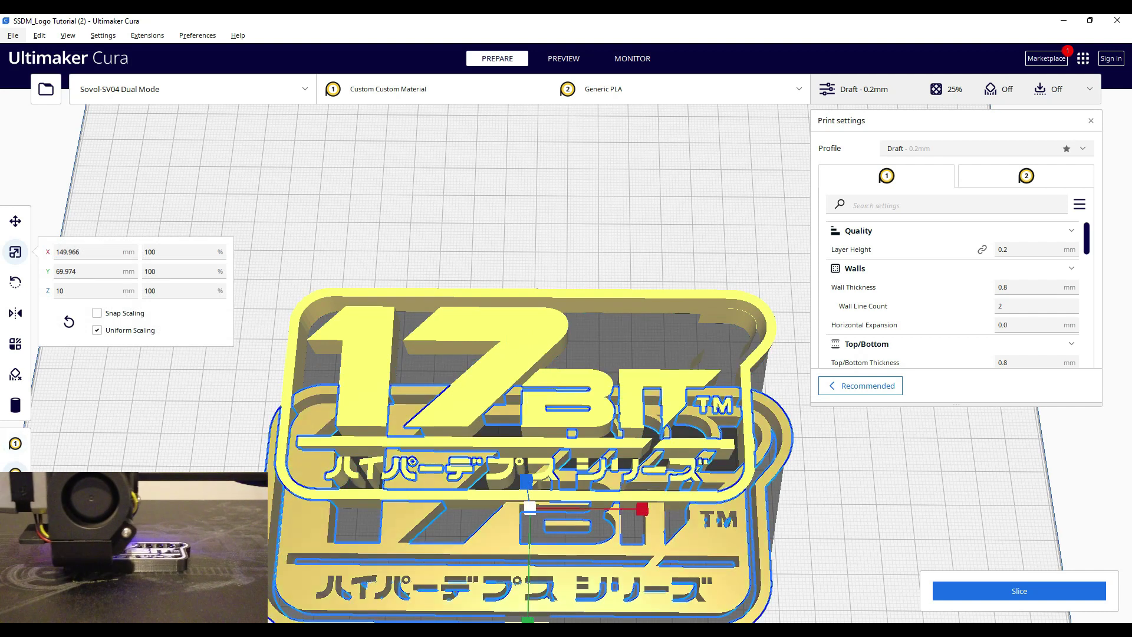
{"action": "left_click", "coordinate": [528, 343]}
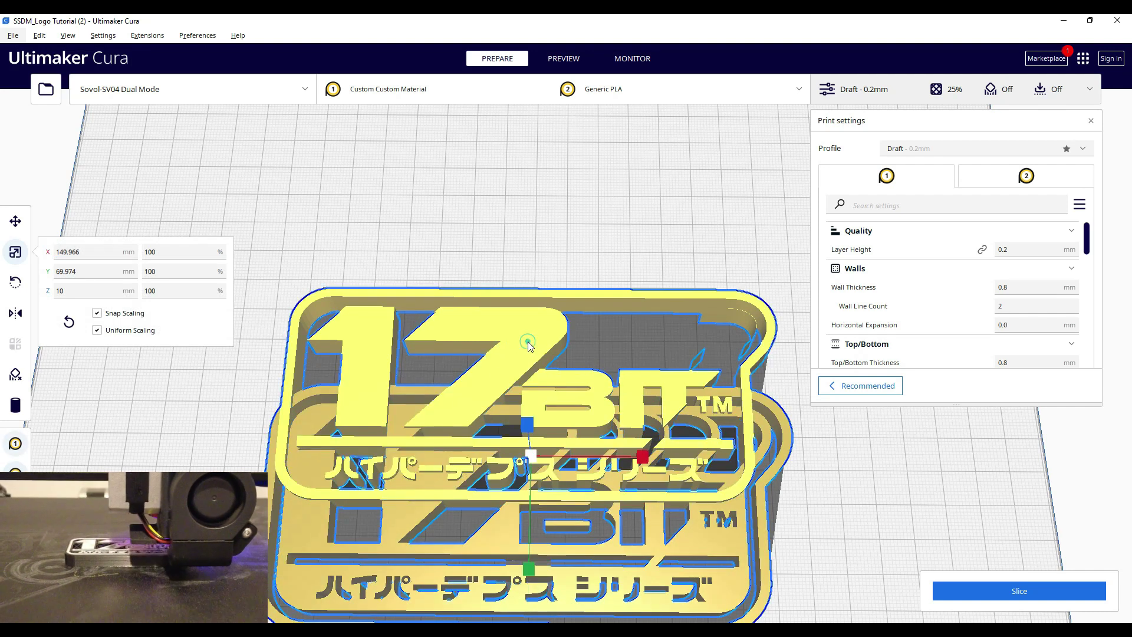
{"action": "right_click", "coordinate": [529, 344]}
{"action": "left_click", "coordinate": [562, 574]}
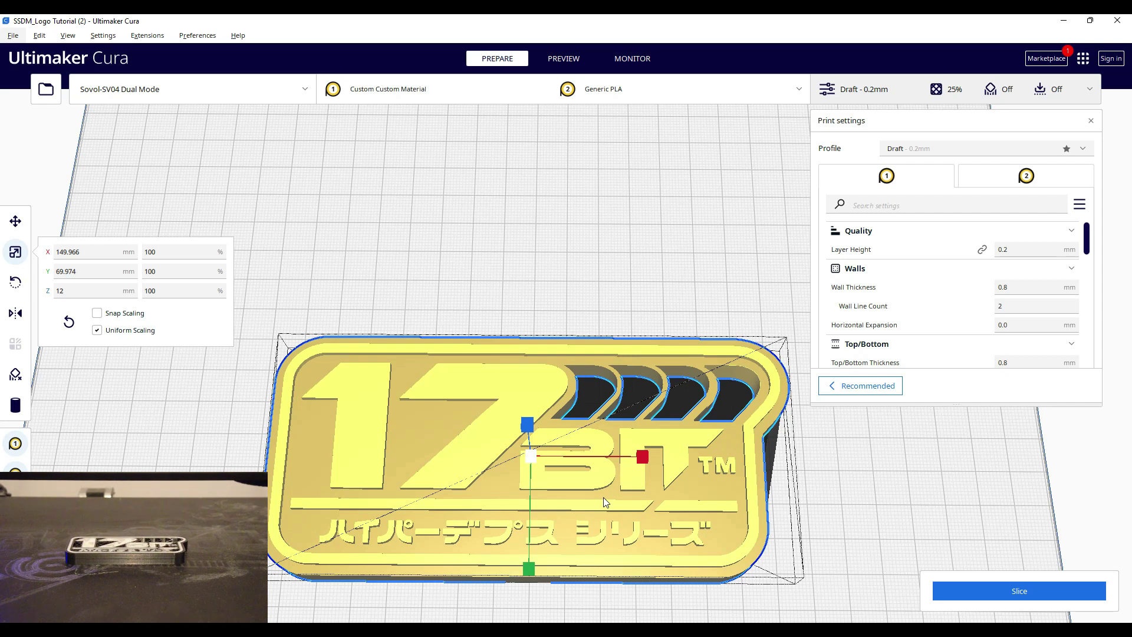
{"action": "left_click", "coordinate": [532, 248]}
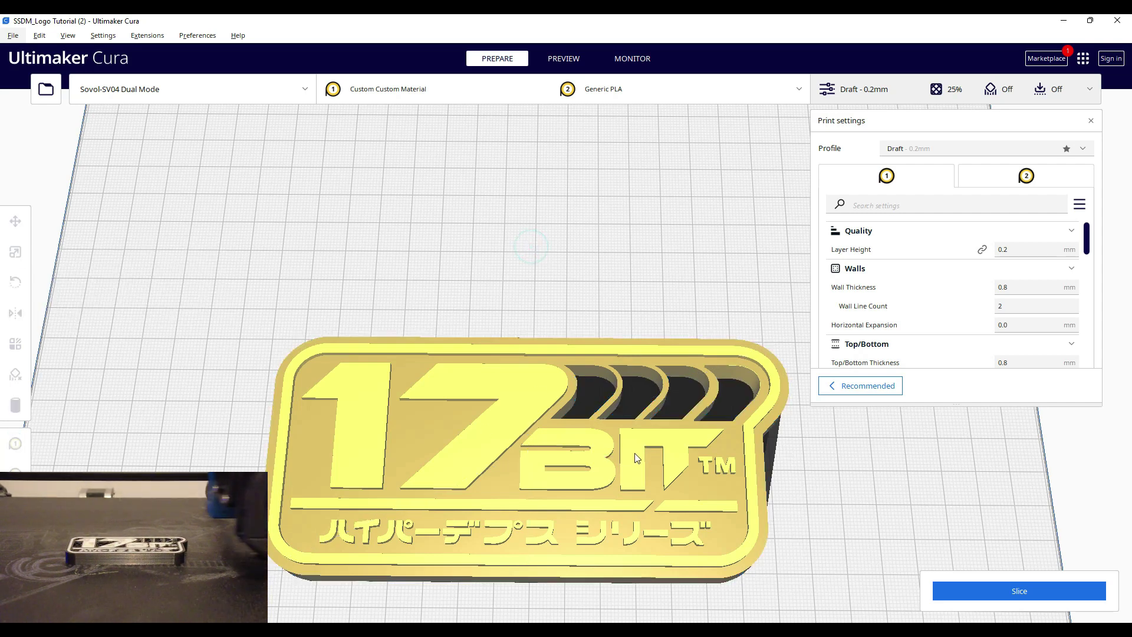
{"action": "mouse_move", "coordinate": [641, 480]}
{"action": "right_mouse_down"}
{"action": "mouse_move", "coordinate": [652, 371]}
{"action": "mouse_move", "coordinate": [654, 493]}
{"action": "mouse_move", "coordinate": [643, 462]}
{"action": "right_mouse_up"}
Examine the first extruder's print settings down to cooling, and the setting visibility options for travel, support and jerk
{"action": "mouse_move", "coordinate": [933, 304]}
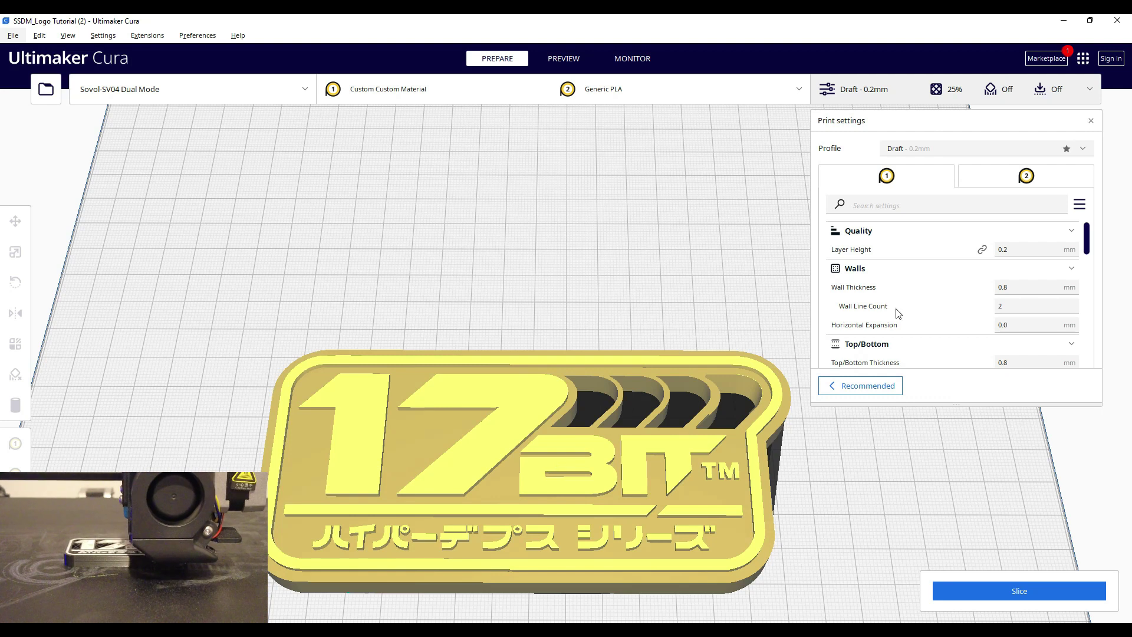
{"action": "scroll", "coordinate": [885, 317], "scroll_direction": "down", "scroll_amount": 5}
{"action": "scroll", "coordinate": [880, 319], "scroll_direction": "down", "scroll_amount": 4}
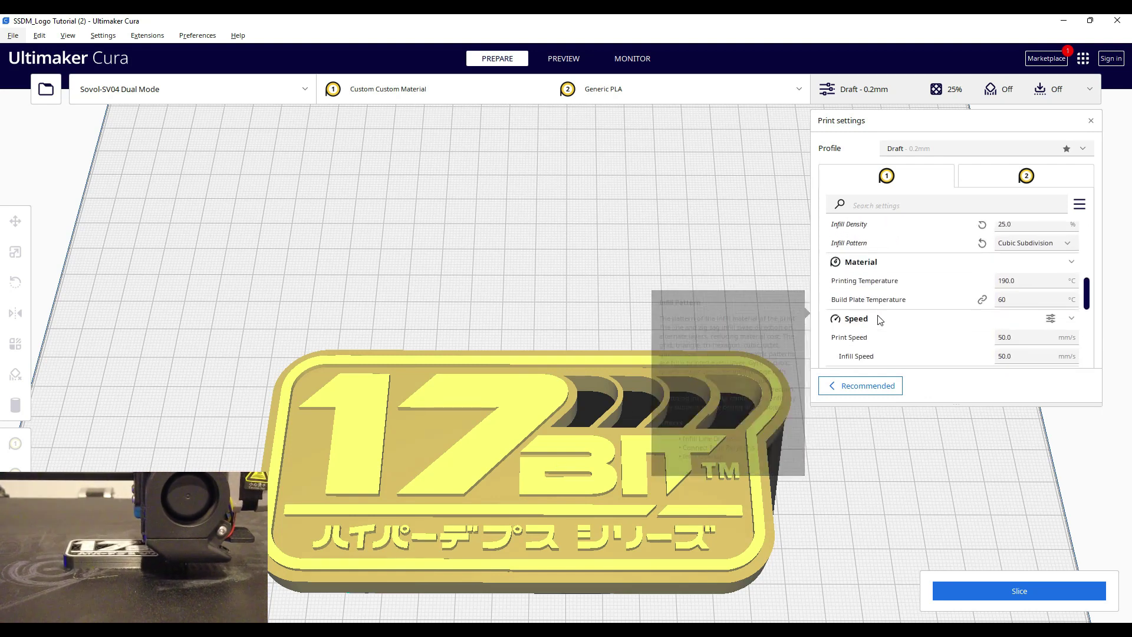
{"action": "mouse_move", "coordinate": [880, 319]}
{"action": "scroll", "coordinate": [880, 320], "scroll_direction": "down", "scroll_amount": 2}
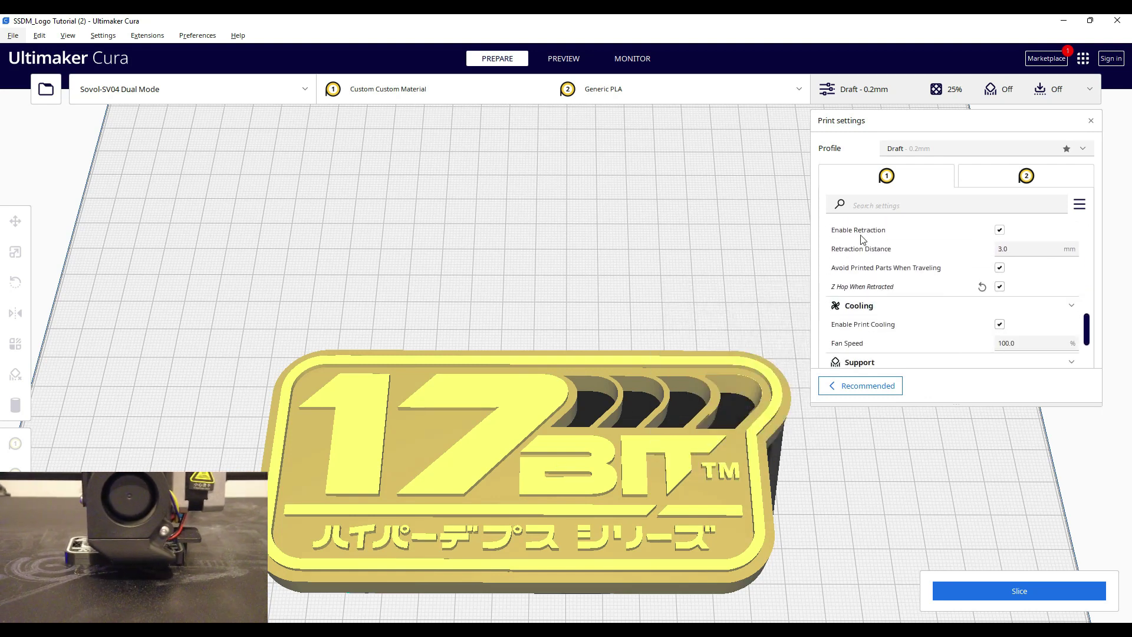
{"action": "scroll", "coordinate": [864, 248], "scroll_direction": "up", "scroll_amount": 1}
{"action": "left_click", "coordinate": [1051, 254]}
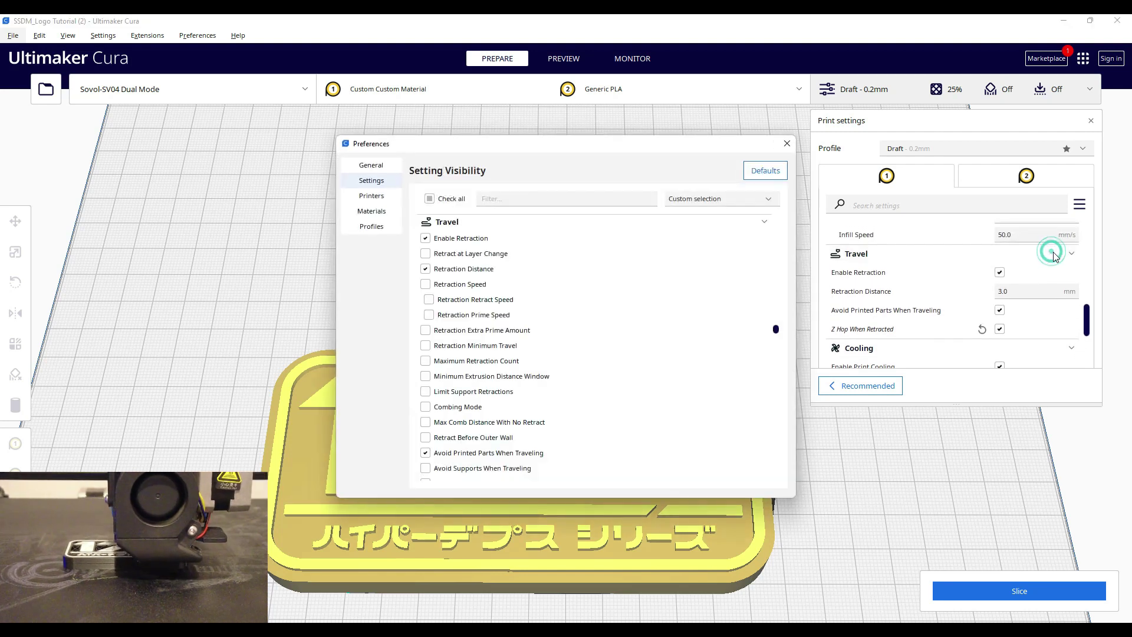
{"action": "scroll", "coordinate": [496, 362], "scroll_direction": "down", "scroll_amount": 12}
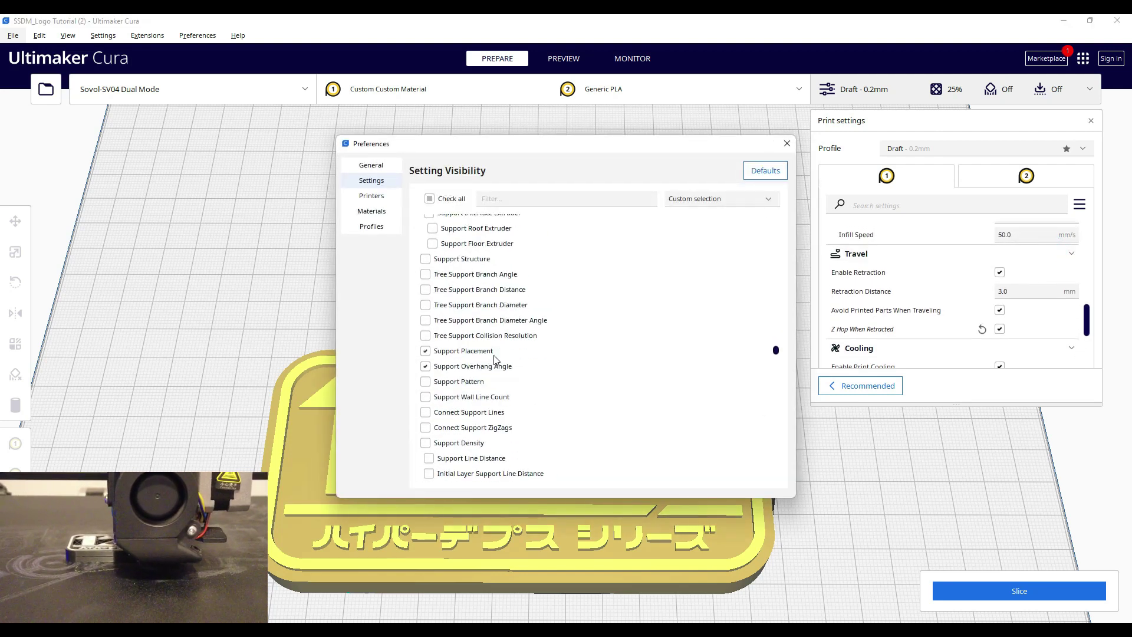
{"action": "scroll", "coordinate": [570, 286], "scroll_direction": "down", "scroll_amount": 6}
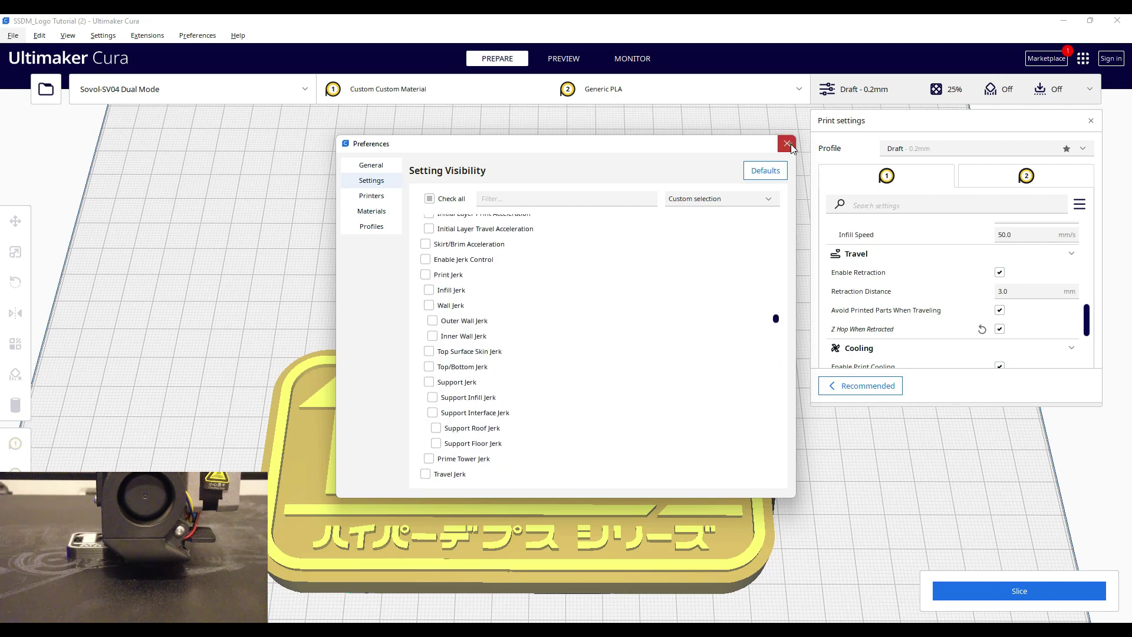
{"action": "left_click", "coordinate": [786, 143]}
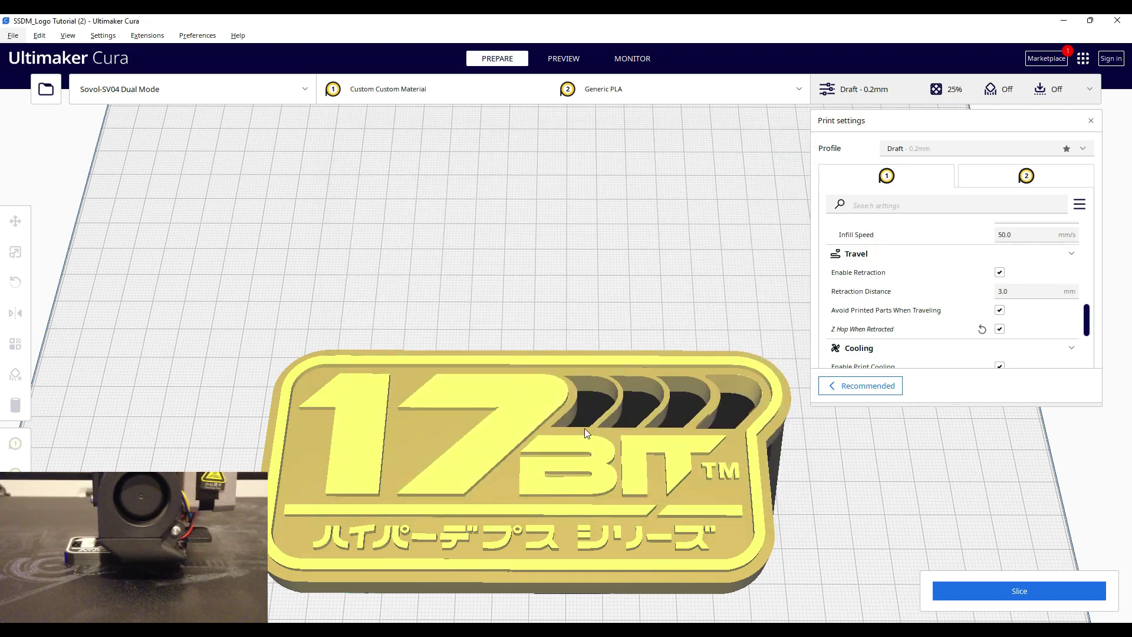
{"action": "left_click", "coordinate": [509, 482]}
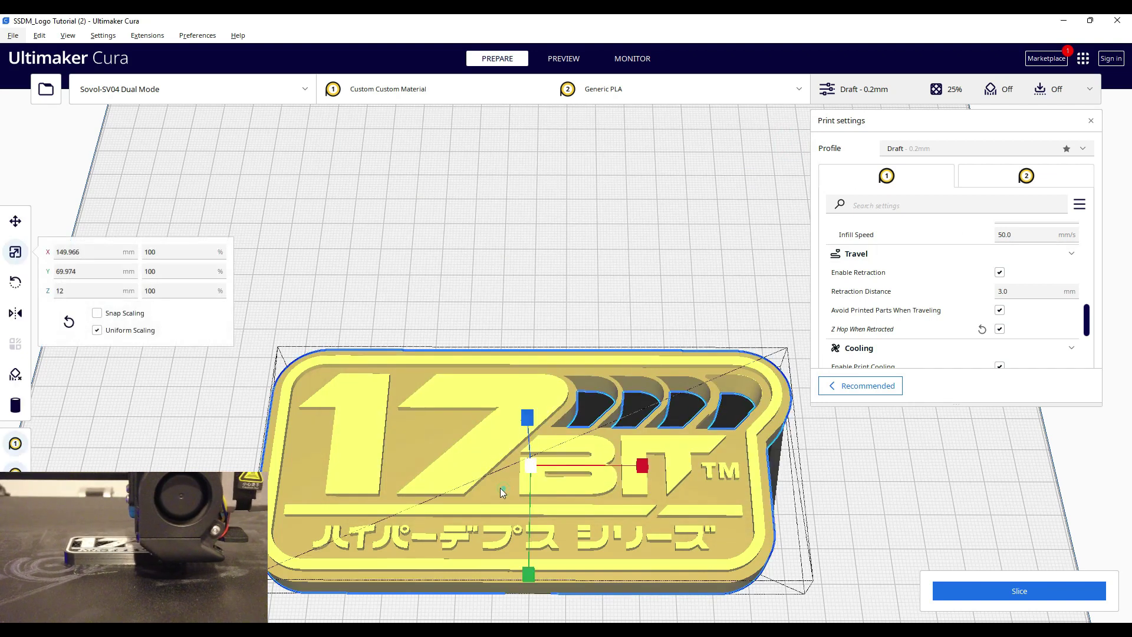
{"action": "left_click", "coordinate": [550, 230]}
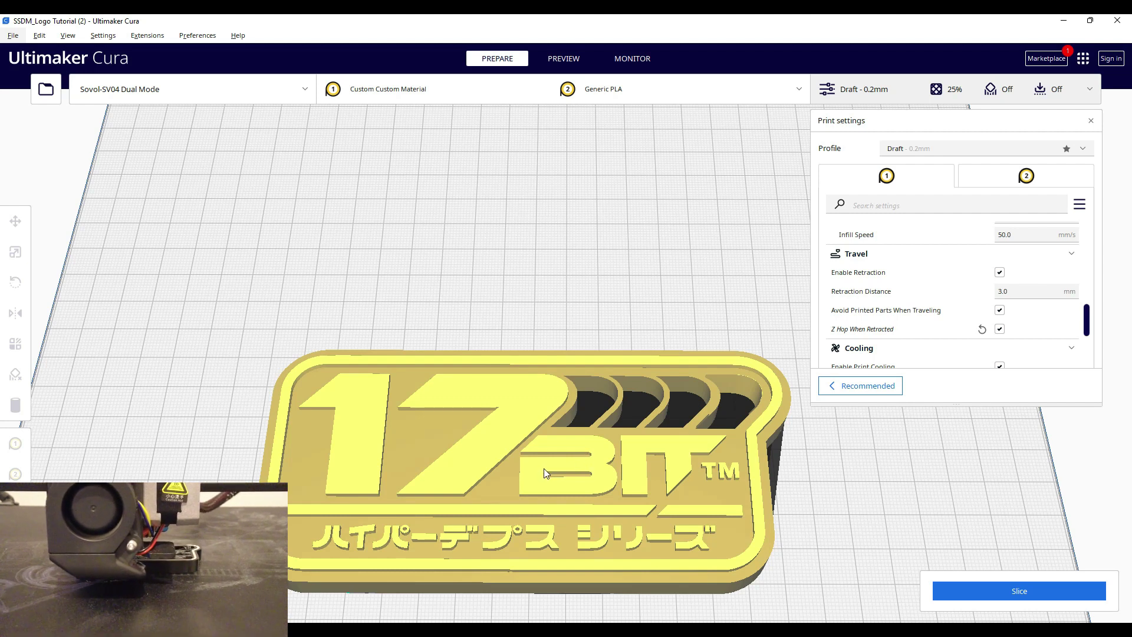
Check the first extruder's travel settings for retraction distance, printed-part avoidance and Z hop, and slice the merged logo
{"action": "right_click_drag", "start_coordinate": [545, 473], "coordinate": [571, 519]}
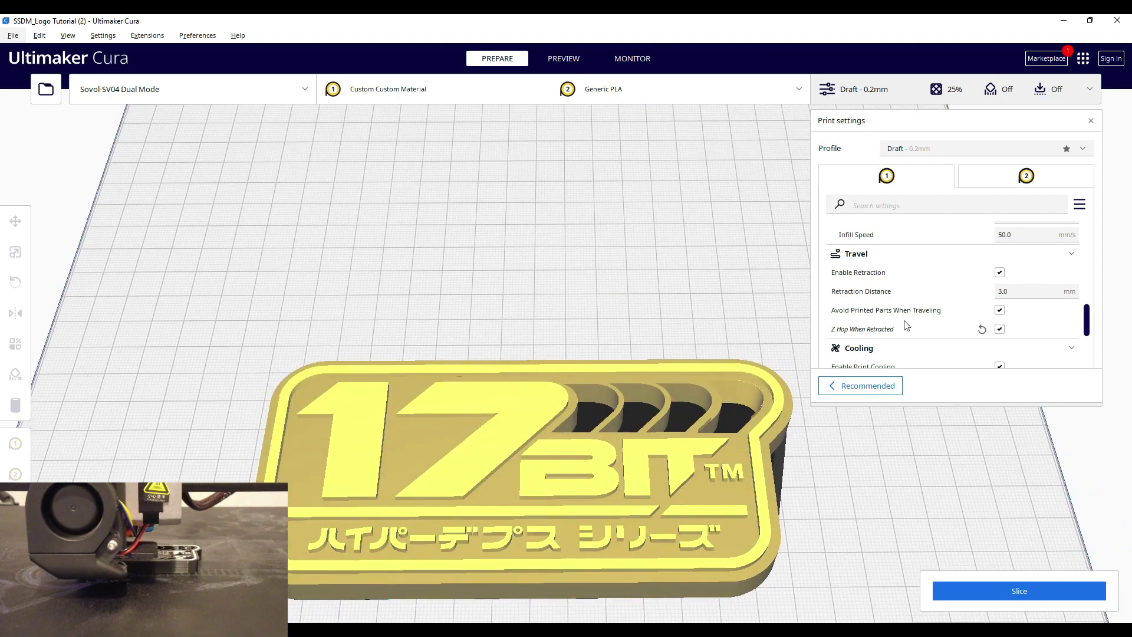
{"action": "mouse_move", "coordinate": [901, 293]}
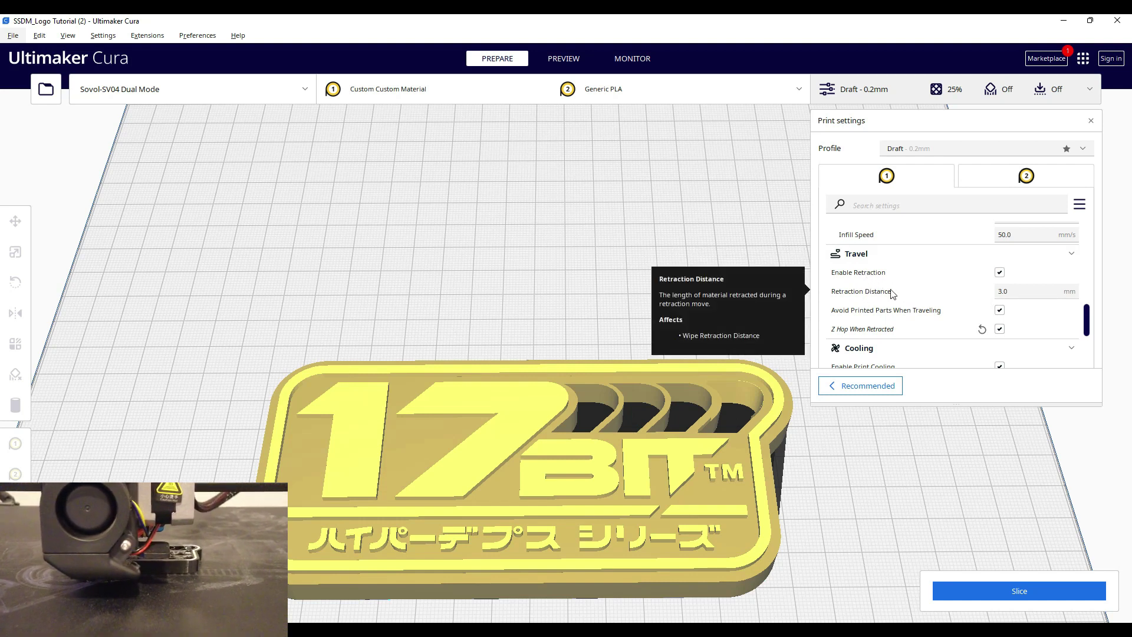
{"action": "mouse_move", "coordinate": [913, 314]}
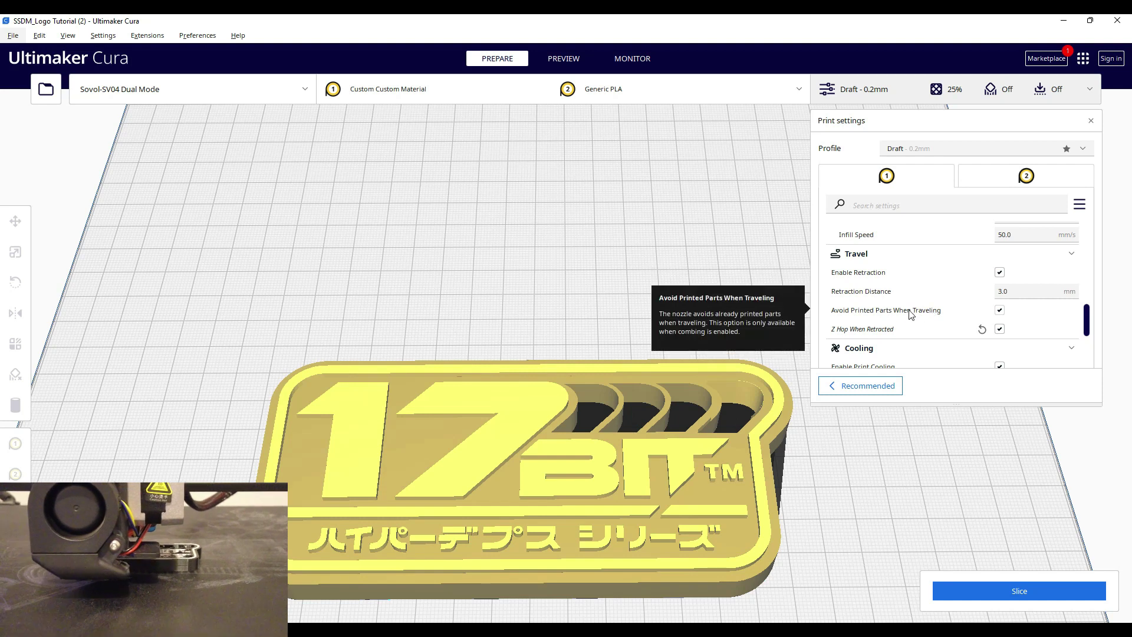
{"action": "mouse_move", "coordinate": [885, 333]}
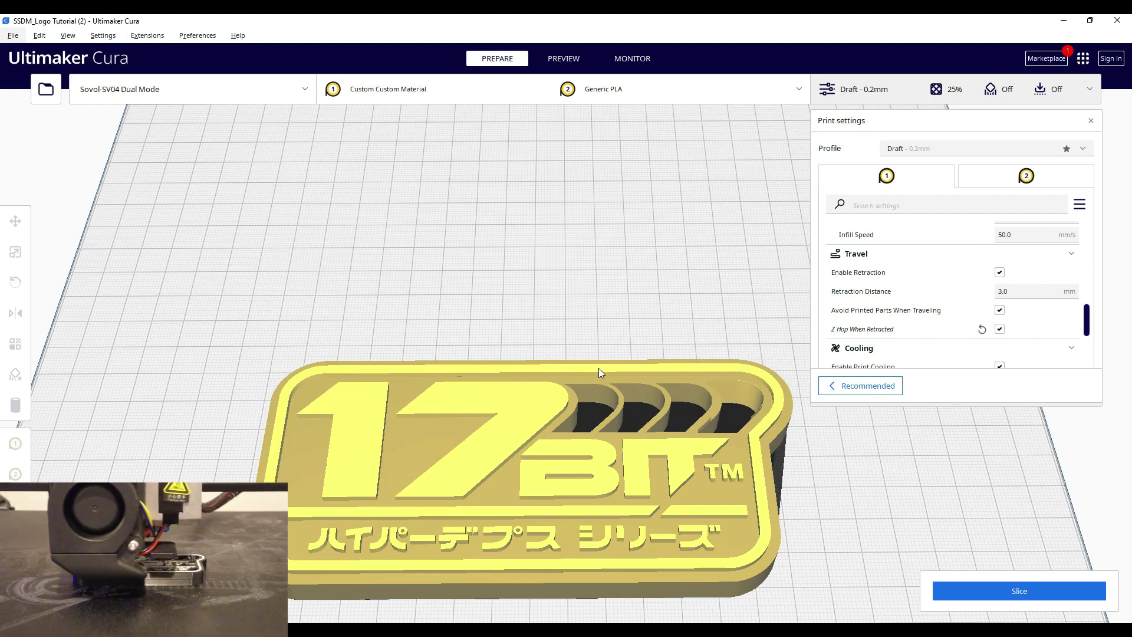
{"action": "mouse_move", "coordinate": [515, 303]}
{"action": "right_mouse_down"}
{"action": "mouse_move", "coordinate": [521, 322]}
{"action": "mouse_move", "coordinate": [512, 320]}
{"action": "right_mouse_up"}
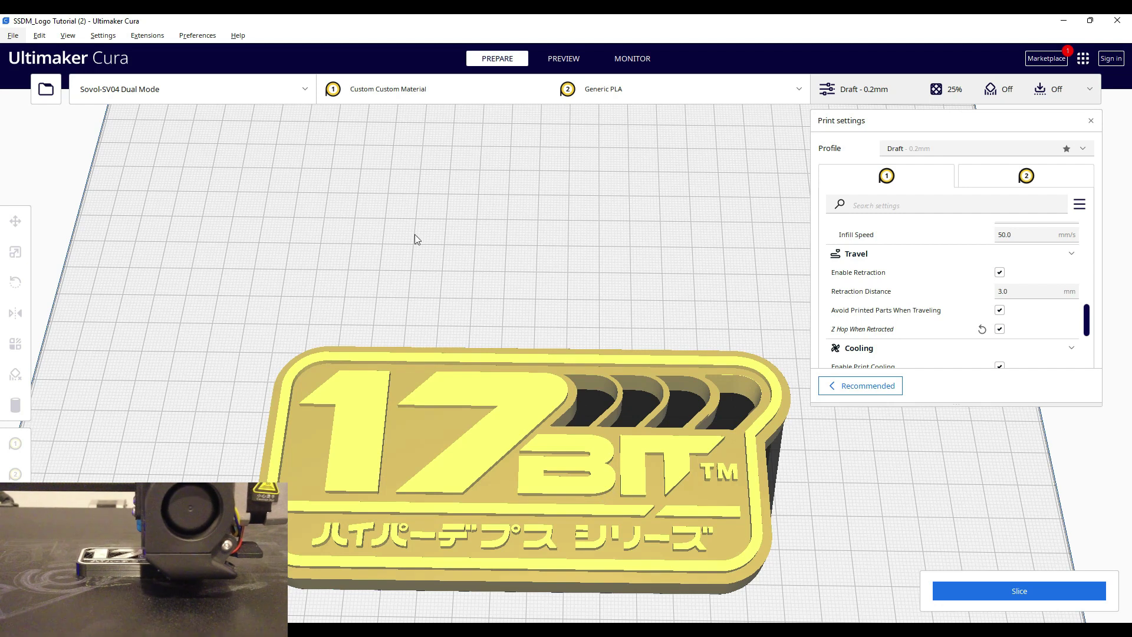
{"action": "left_click", "coordinate": [936, 591]}
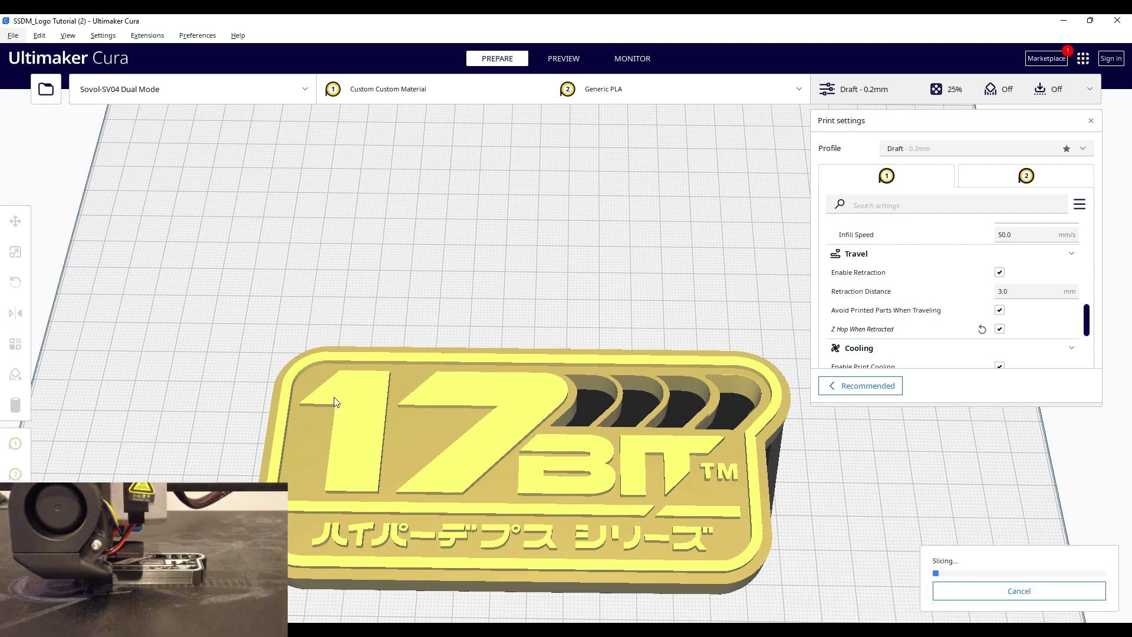
Delete the merged logo from the build plate and load the Logo Tutorial (4) STL file
{"action": "left_click", "coordinate": [341, 416]}
{"action": "left_click", "coordinate": [351, 429]}
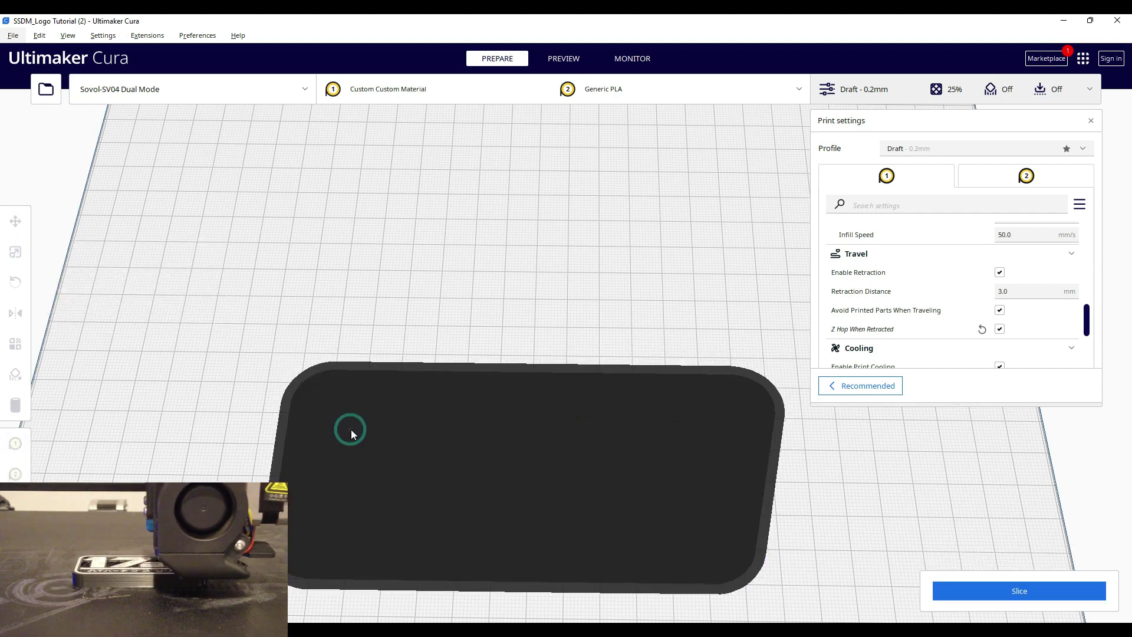
{"action": "key", "text": "Delete"}
{"action": "left_click", "coordinate": [46, 89]}
{"action": "double_click", "coordinate": [120, 157]}
Multiply the swoosh model by one copy and move the copy beside the original so they no longer overlap
{"action": "left_click", "coordinate": [543, 395]}
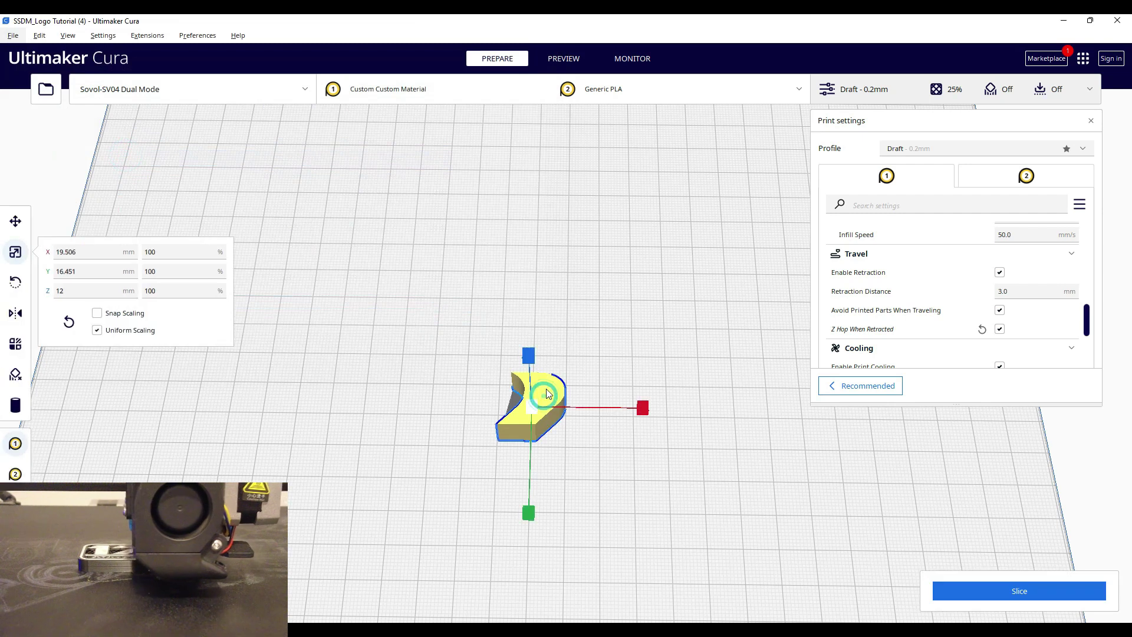
{"action": "right_click", "coordinate": [547, 394]}
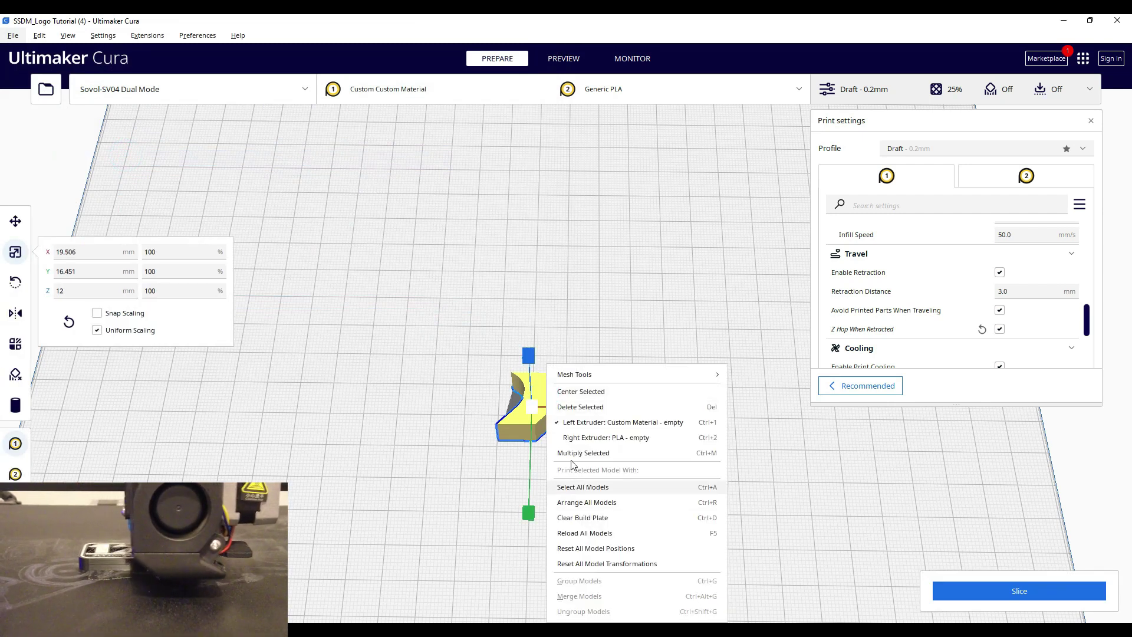
{"action": "left_click", "coordinate": [574, 453]}
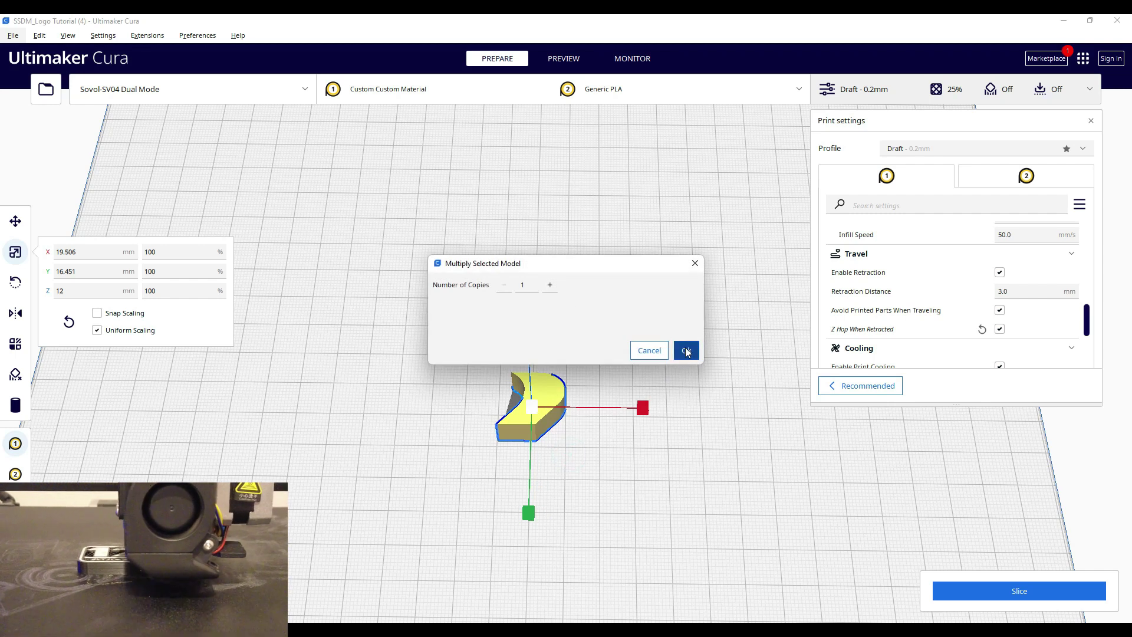
{"action": "left_click", "coordinate": [686, 350]}
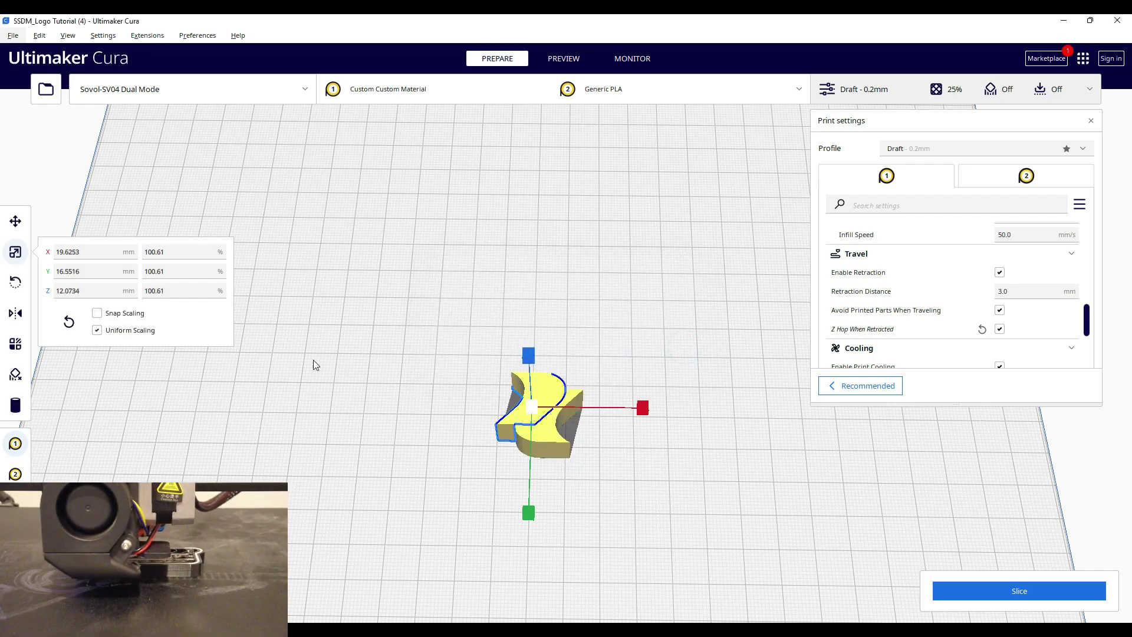
{"action": "left_click", "coordinate": [15, 221]}
{"action": "left_click", "coordinate": [542, 445]}
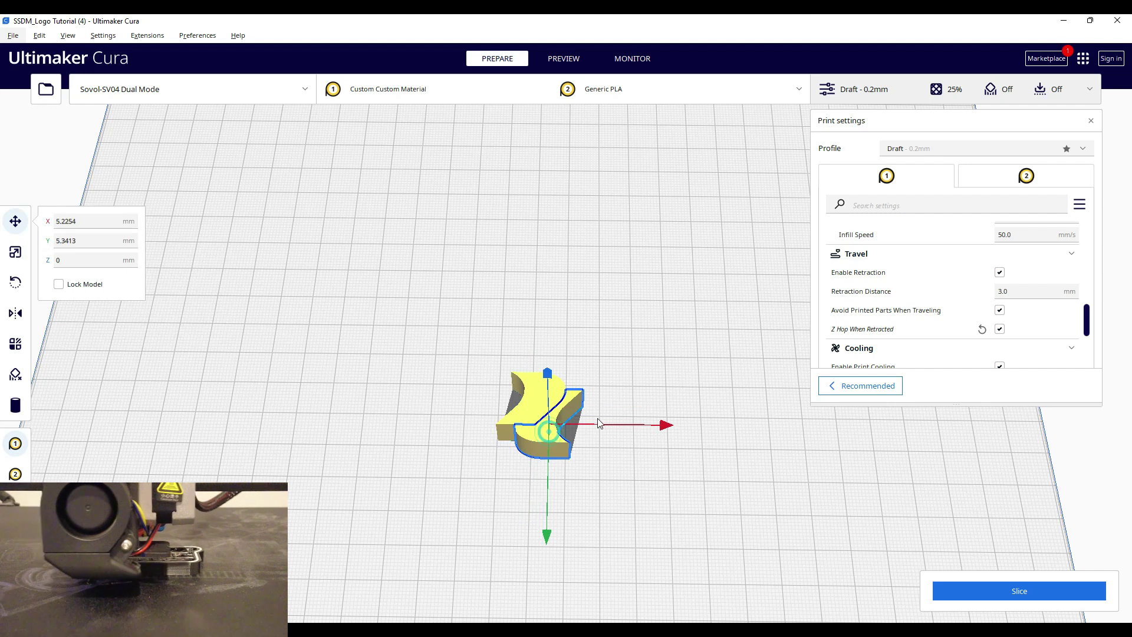
{"action": "left_click_drag", "start_coordinate": [532, 440], "coordinate": [588, 410]}
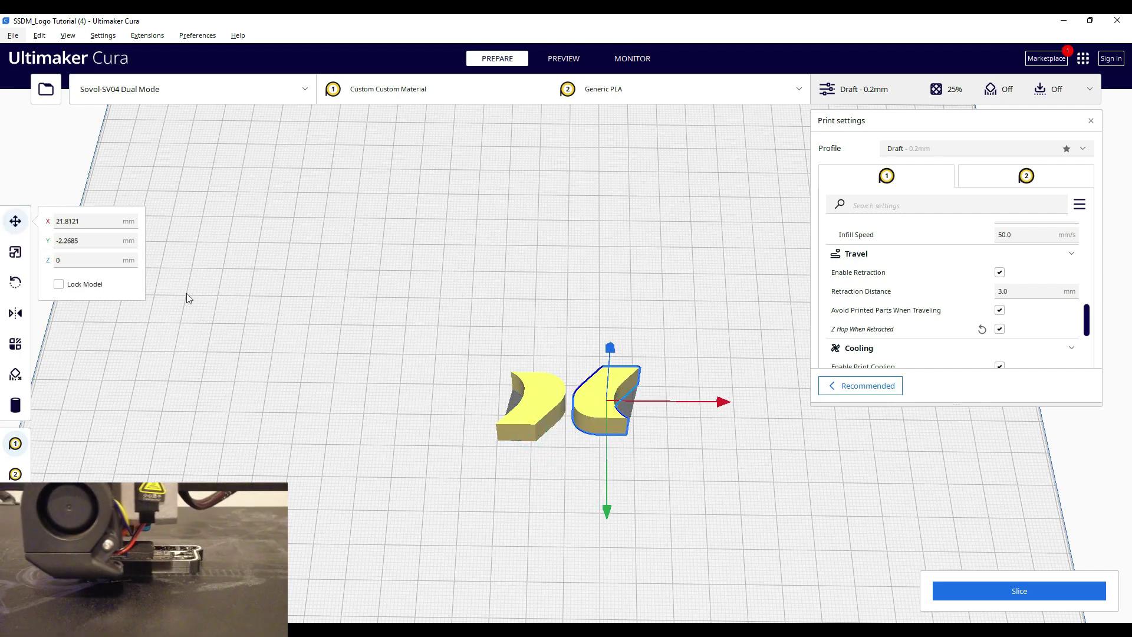
Scale the swoosh copy to 97% in X and Y, with uniform scaling off and Z at 100%
{"action": "left_click", "coordinate": [18, 255]}
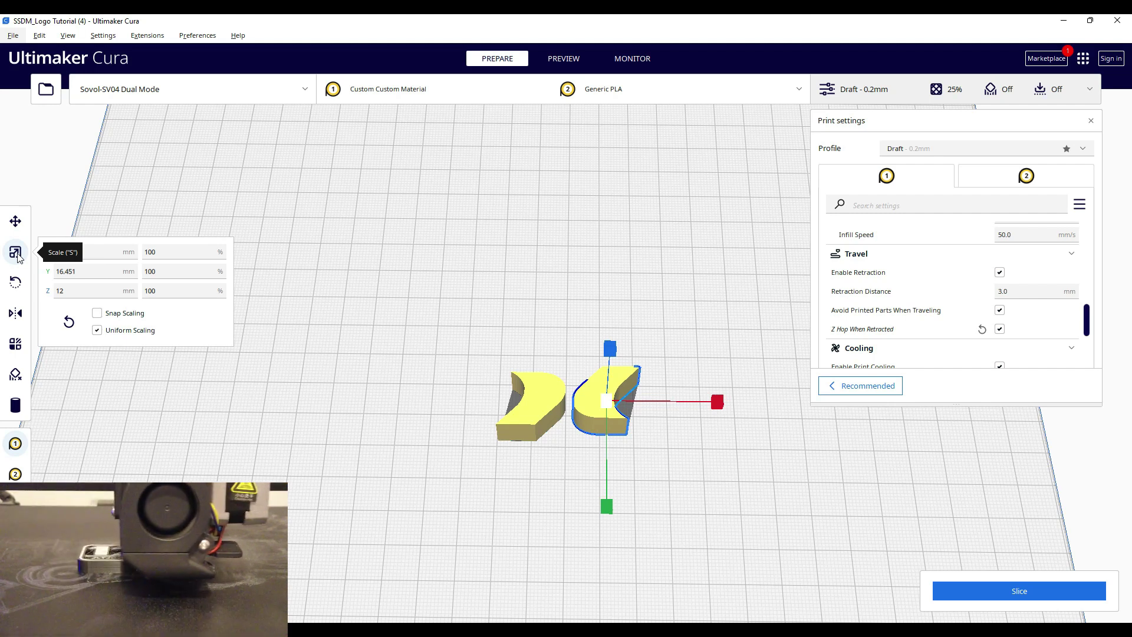
{"action": "left_click", "coordinate": [160, 252]}
{"action": "type", "text": "97"}
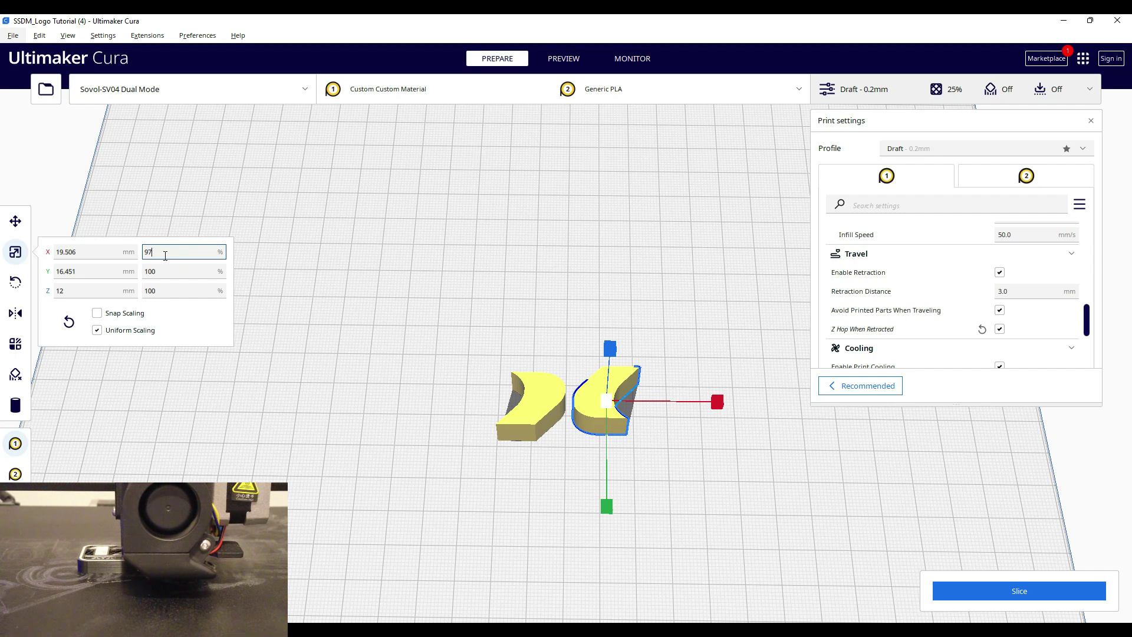
{"action": "left_click", "coordinate": [171, 272]}
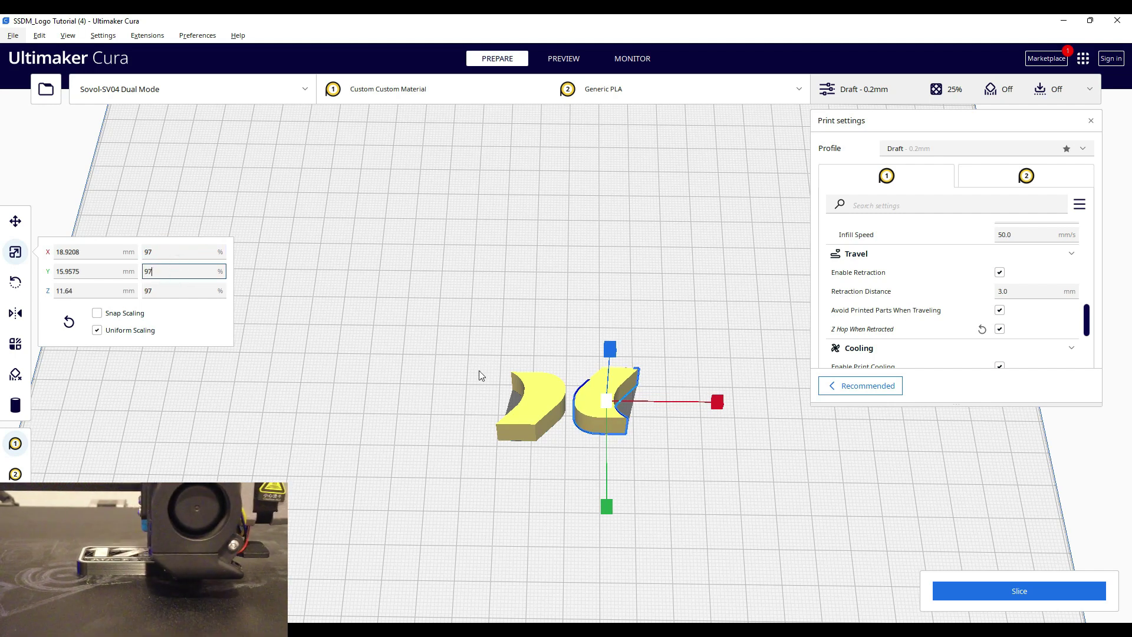
{"action": "left_click", "coordinate": [128, 332]}
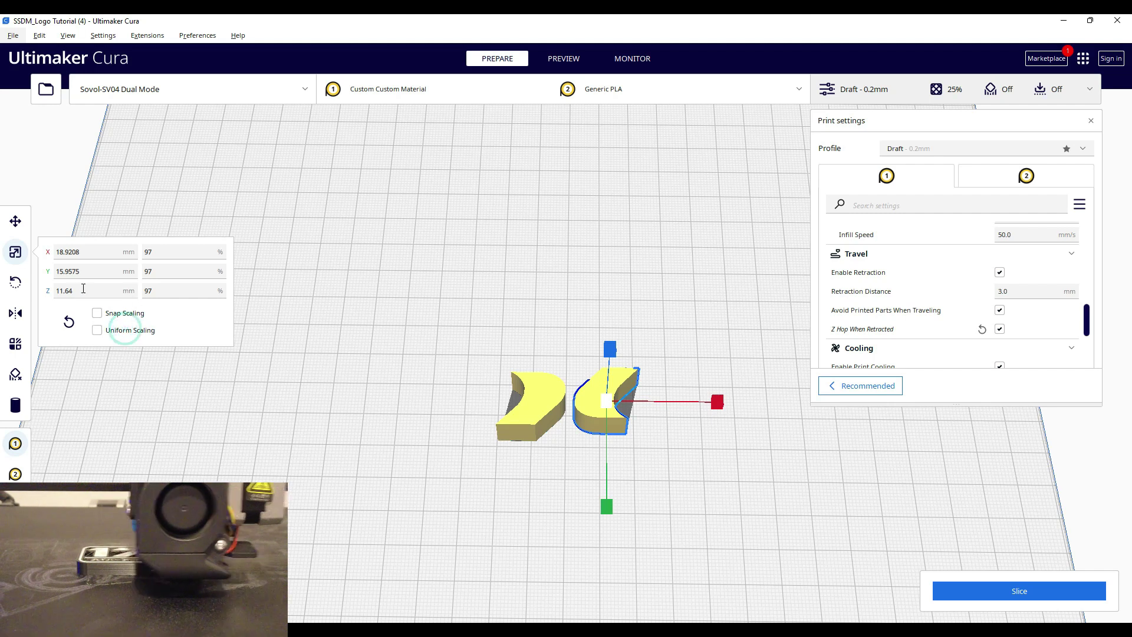
{"action": "left_click", "coordinate": [161, 291]}
{"action": "double_click", "coordinate": [152, 291]}
{"action": "type", "text": "100"}
{"action": "left_click", "coordinate": [171, 271]}
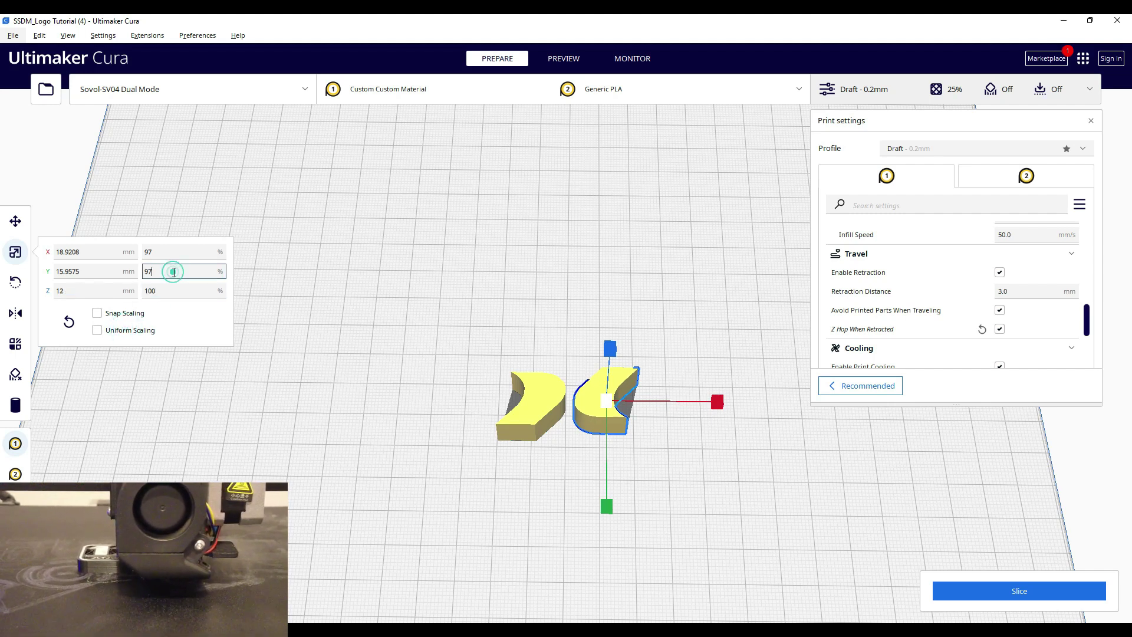